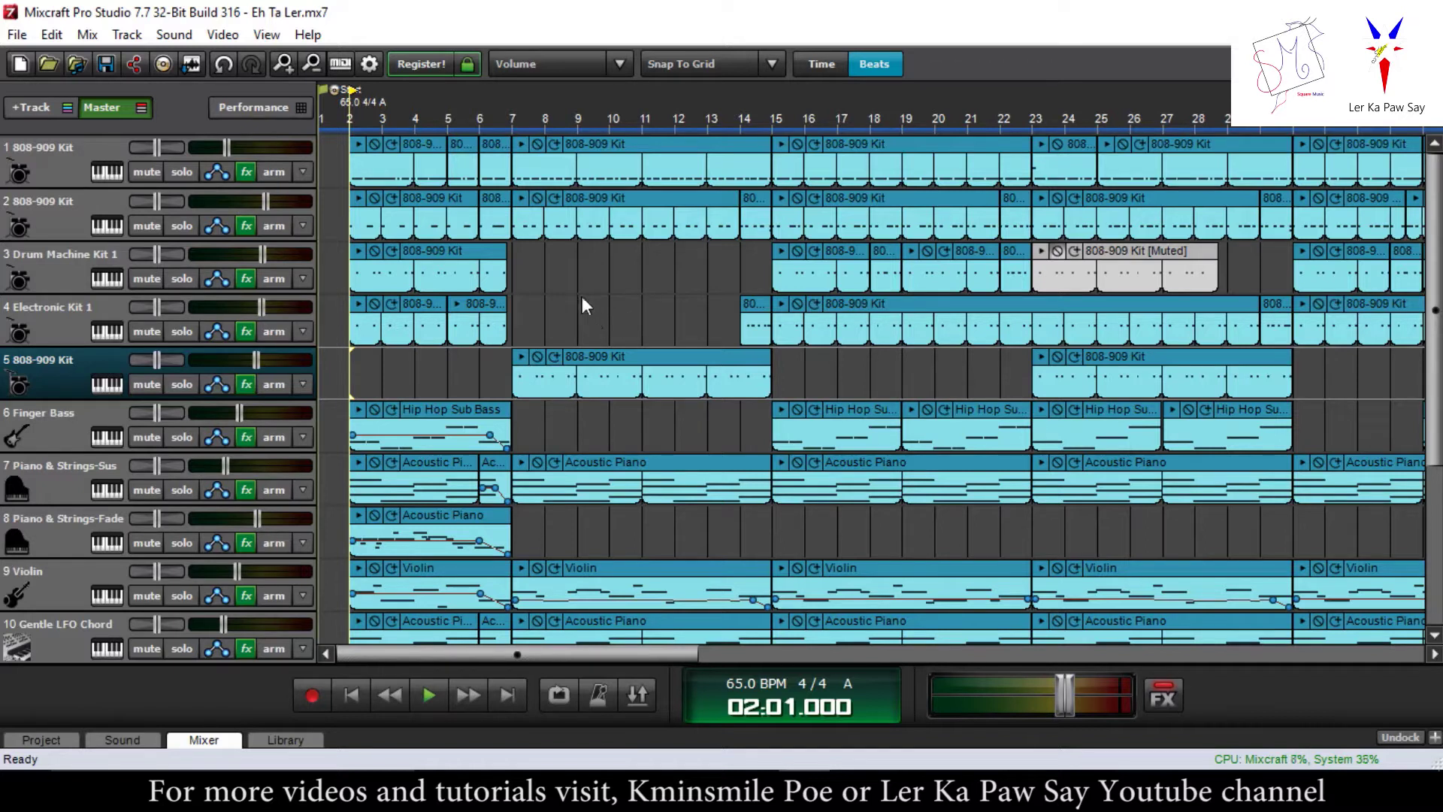
# - Look over the tracks and clips of the song arrangement in the timeline
pyautogui.scroll(-3, 226, 327)
pyautogui.scroll(3, 251, 407)
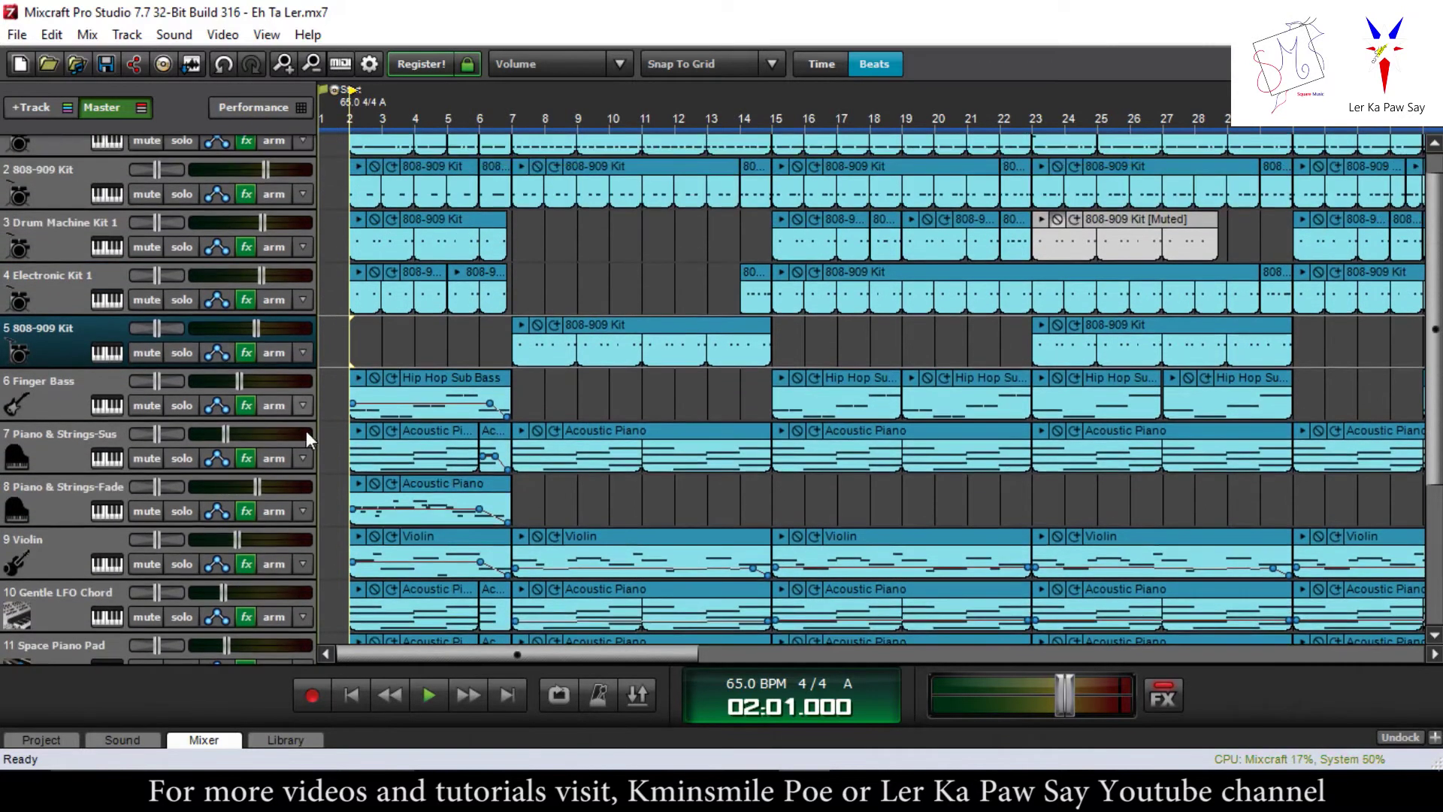
pyautogui.keyDown('ctrl'); pyautogui.scroll(2, 420, 376); pyautogui.keyUp('ctrl')
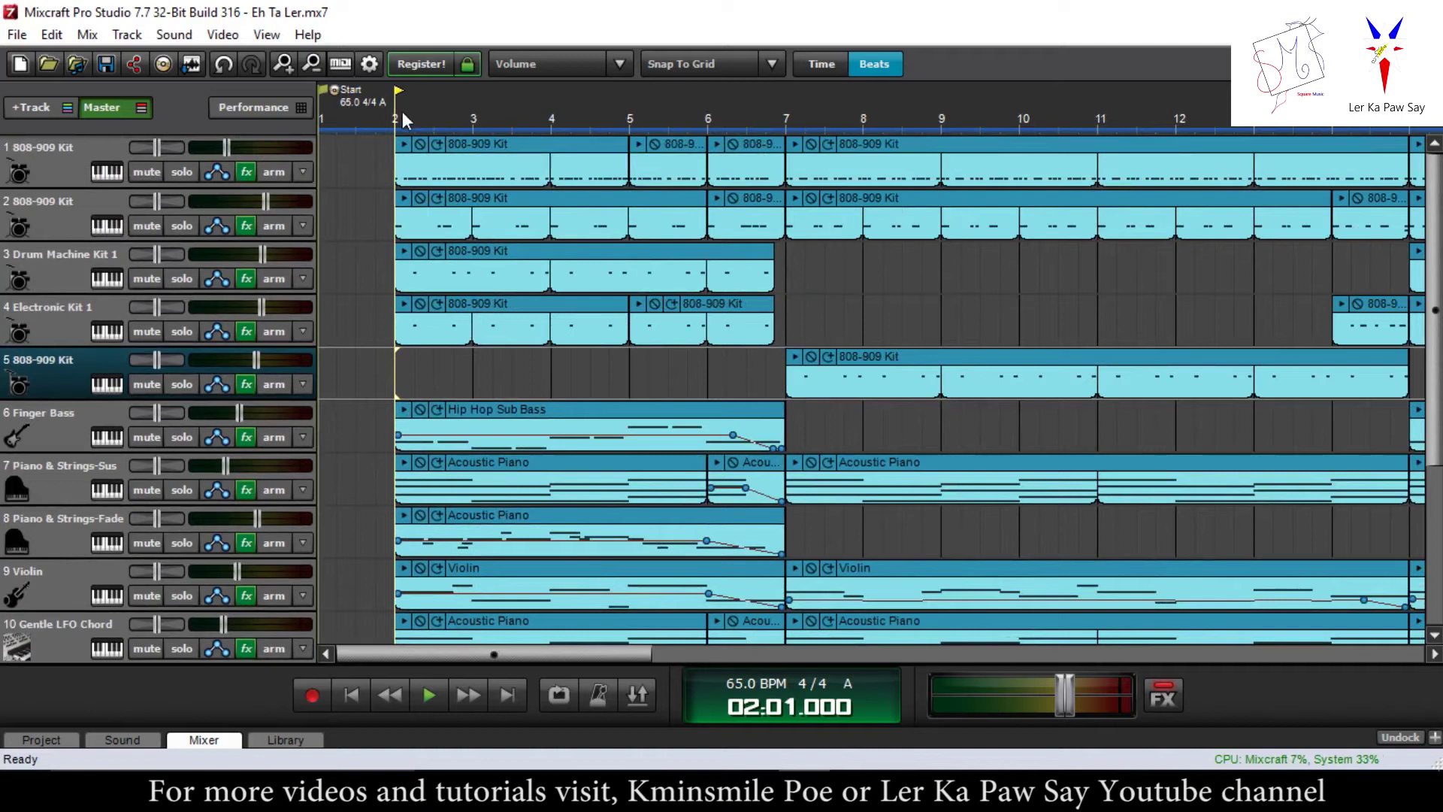
pyautogui.keyDown('ctrl'); pyautogui.scroll(-2, 406, 125); pyautogui.keyUp('ctrl')
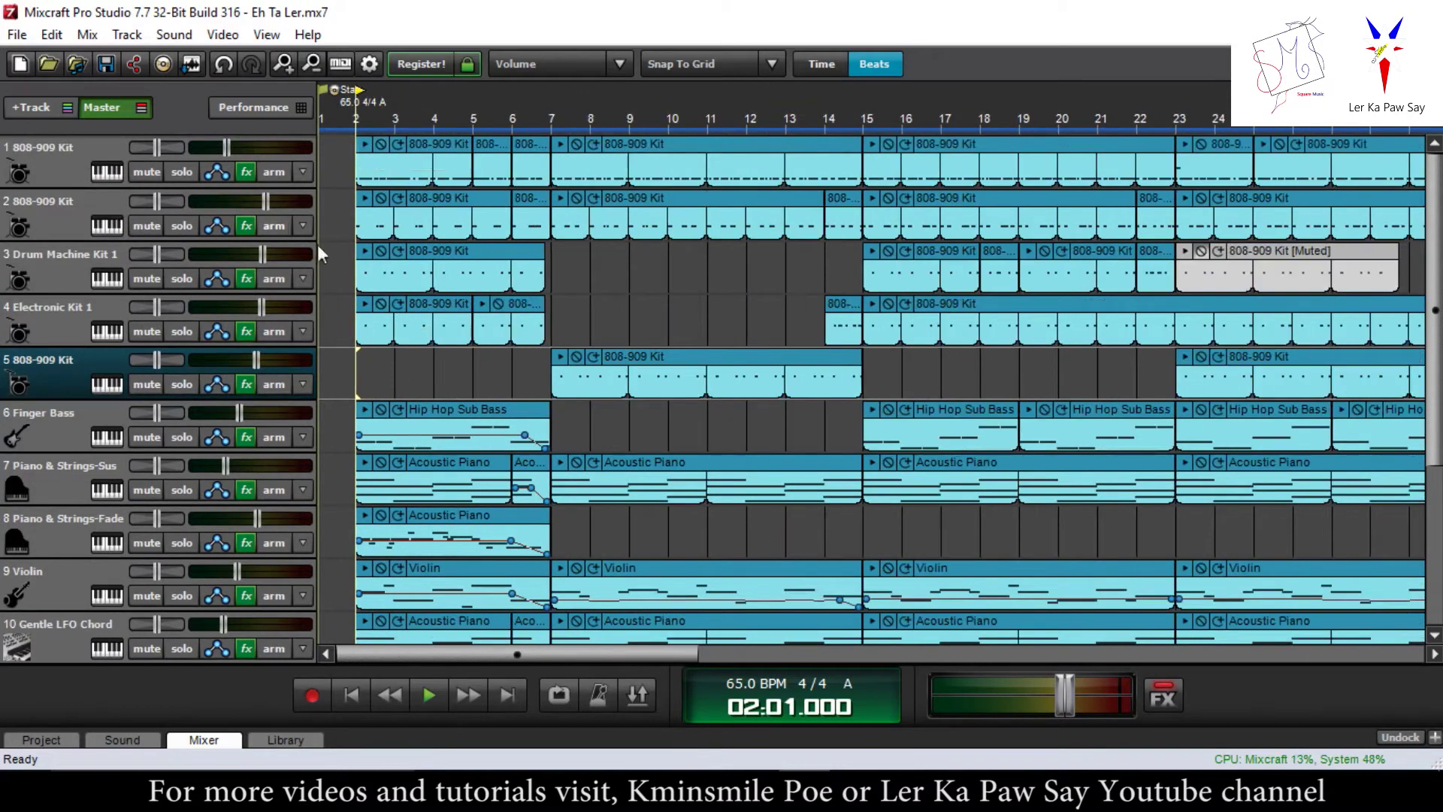
pyautogui.scroll(-1, 699, 359)
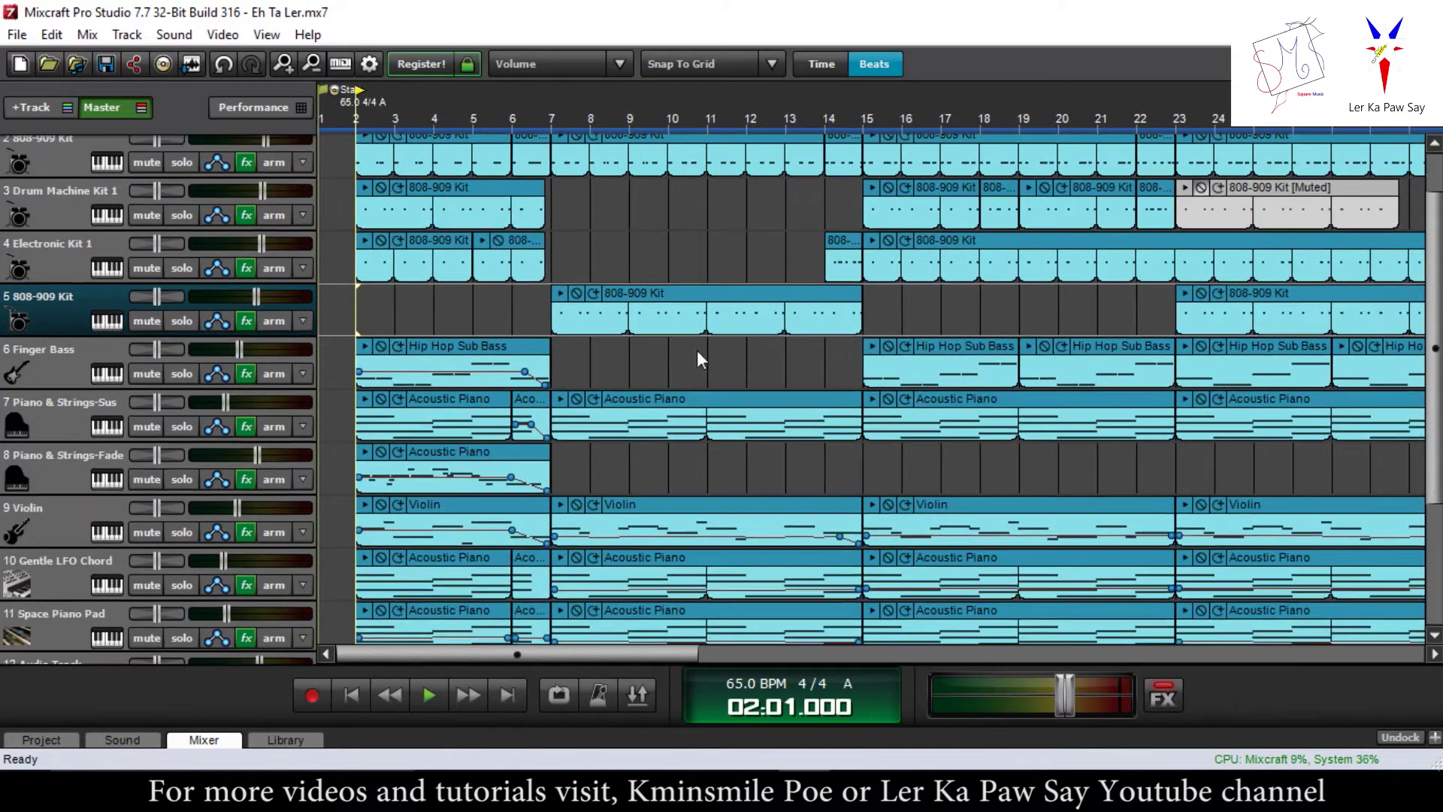
pyautogui.keyDown('ctrl'); pyautogui.scroll(-1, 691, 361); pyautogui.keyUp('ctrl')
pyautogui.keyDown('ctrl'); pyautogui.scroll(-1, 691, 357); pyautogui.keyUp('ctrl')
pyautogui.keyDown('ctrl'); pyautogui.scroll(2, 369, 422); pyautogui.keyUp('ctrl')
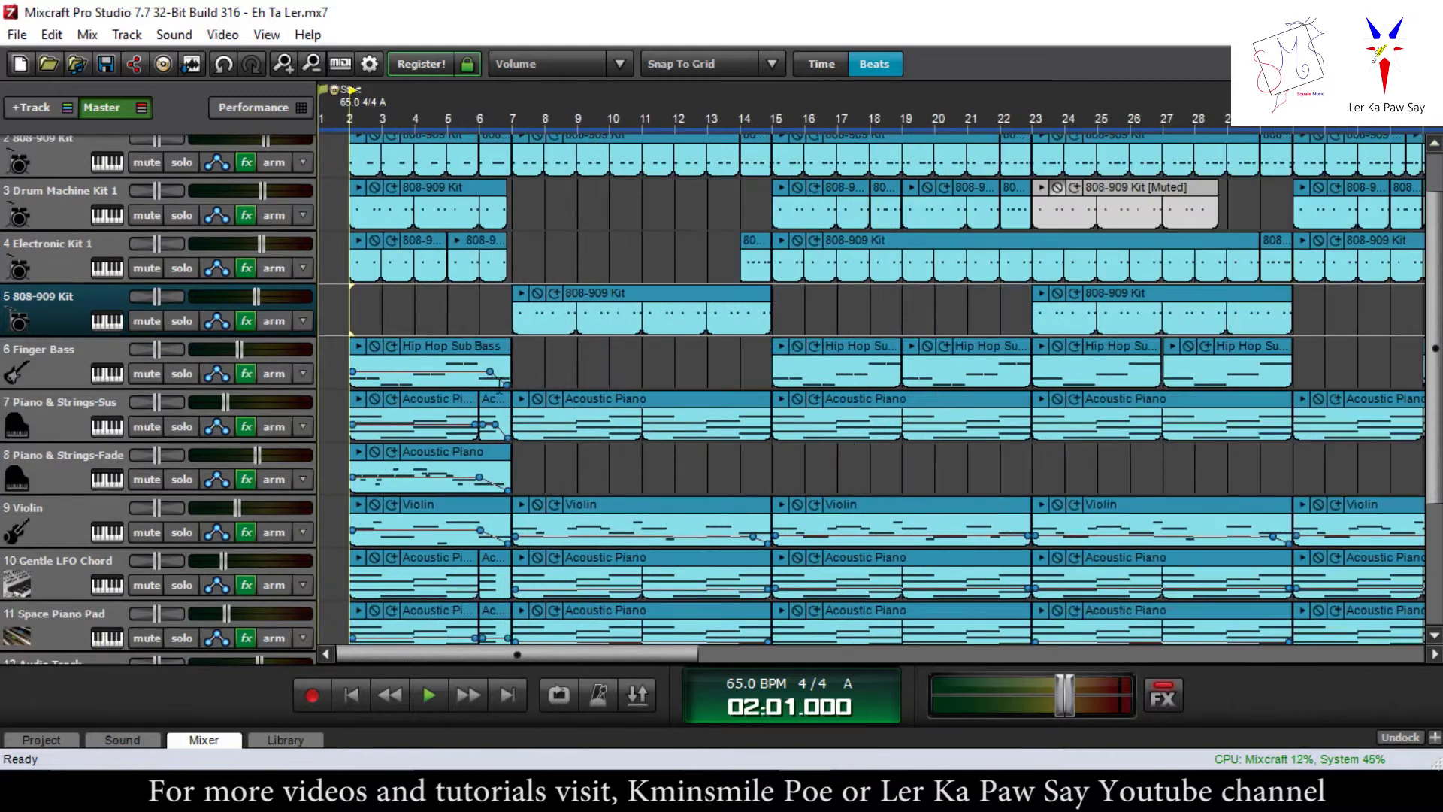
pyautogui.keyDown('ctrl'); pyautogui.scroll(1, 82, 412); pyautogui.keyUp('ctrl')
pyautogui.scroll(1, 641, 313)
pyautogui.keyDown('ctrl'); pyautogui.scroll(-2, 643, 313); pyautogui.keyUp('ctrl')
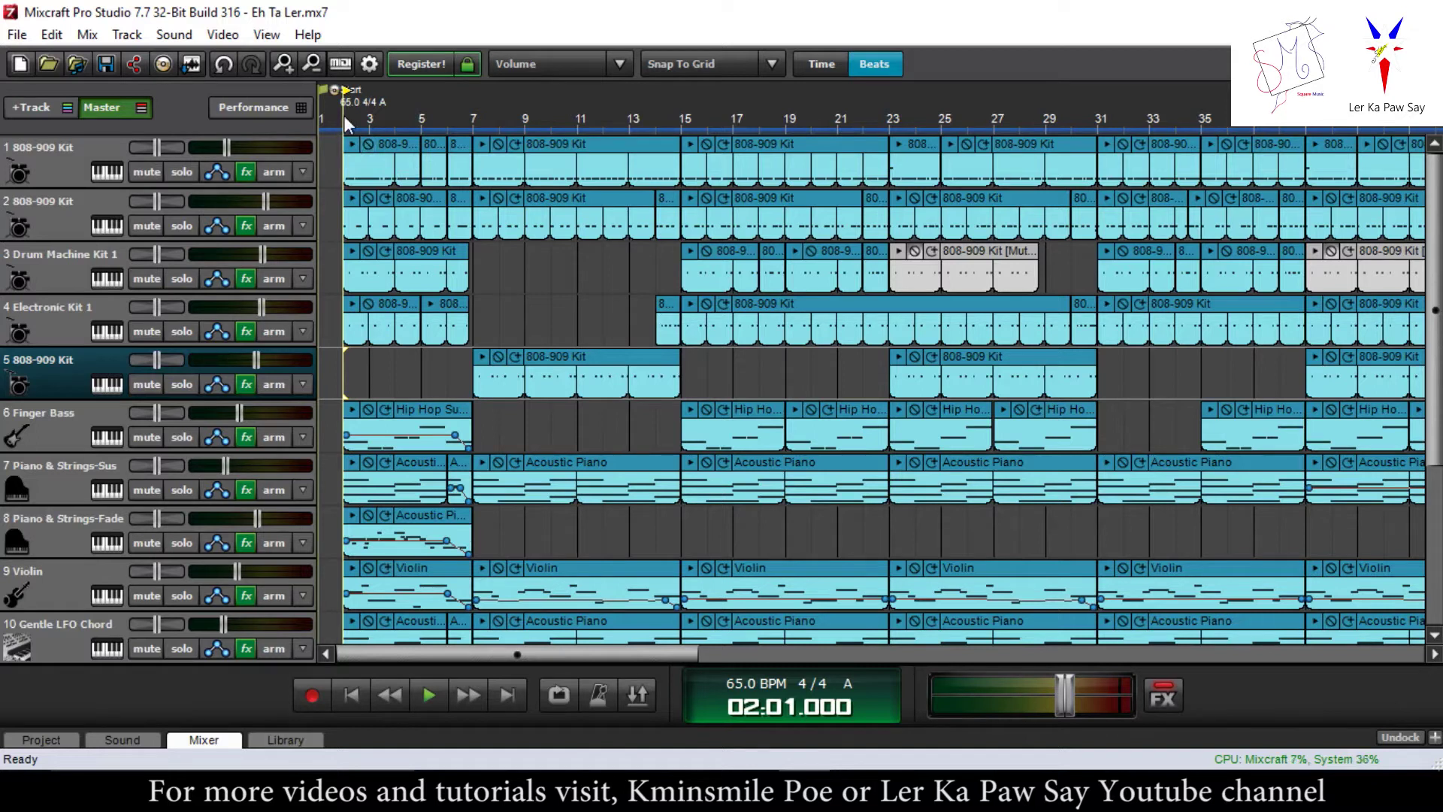
# - Set track 1's instrument to the 808-909 Kit preset from the Percussion - Drum Kits category
pyautogui.click(119, 170)
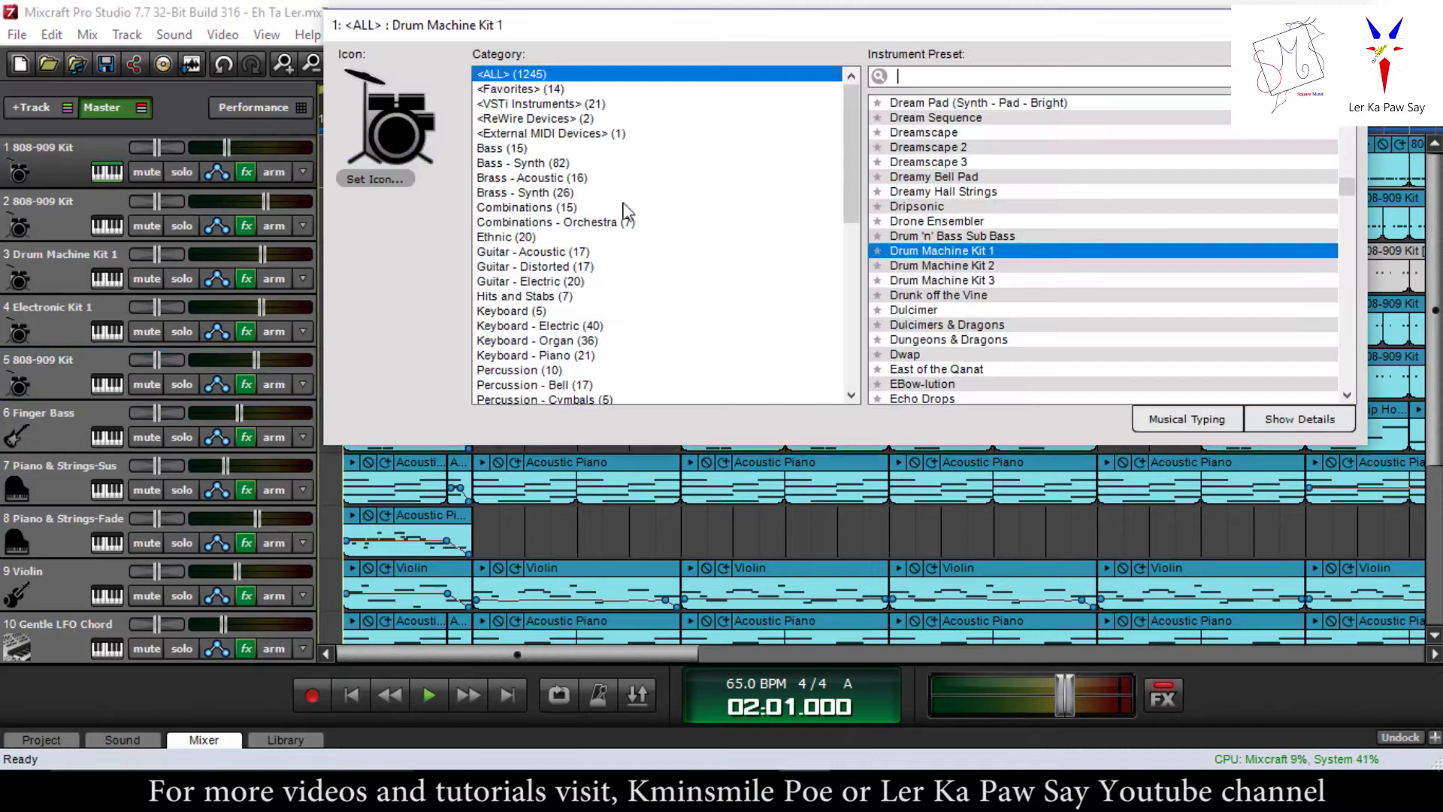
pyautogui.scroll(-6, 565, 266)
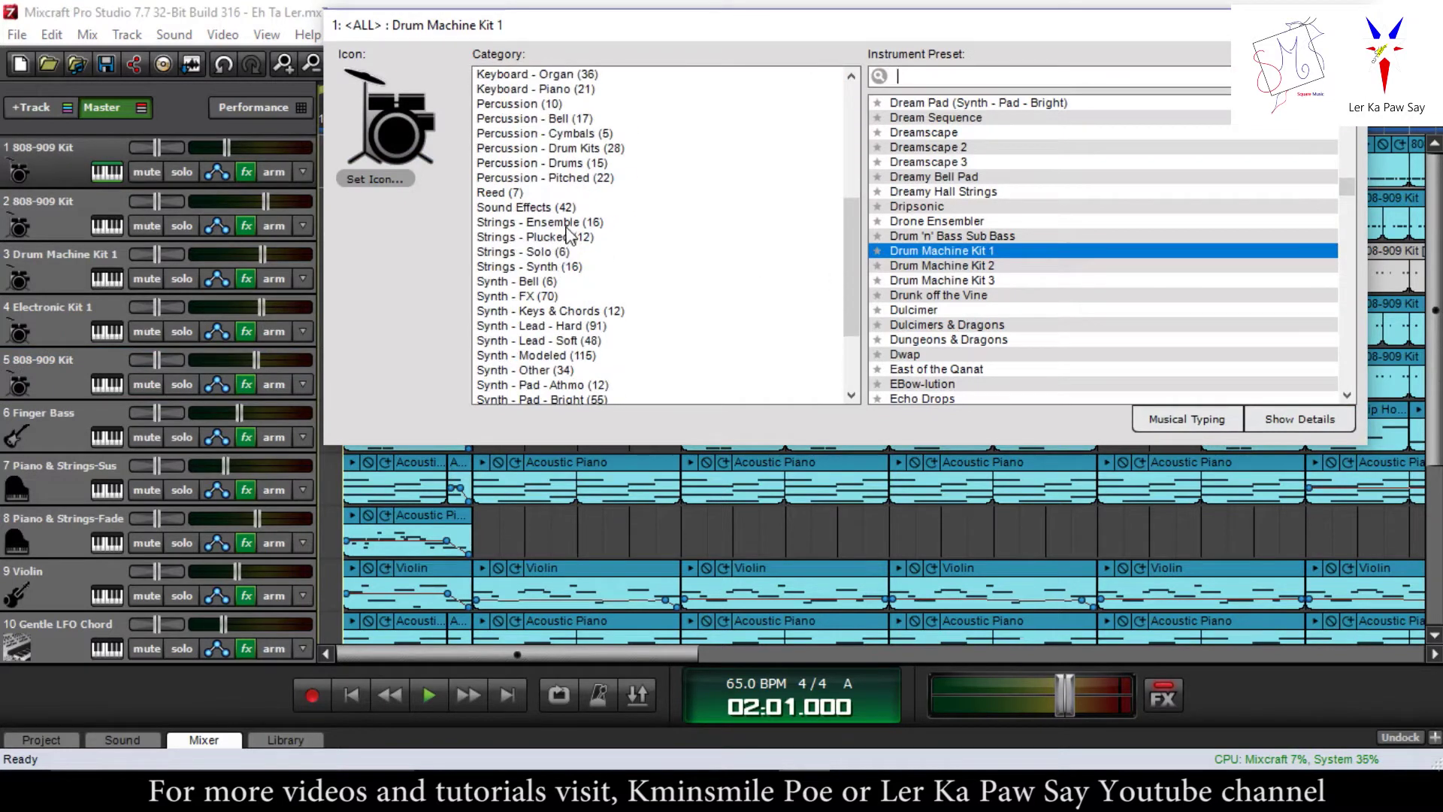
pyautogui.scroll(-3, 579, 236)
pyautogui.scroll(6, 571, 271)
pyautogui.scroll(-2, 559, 275)
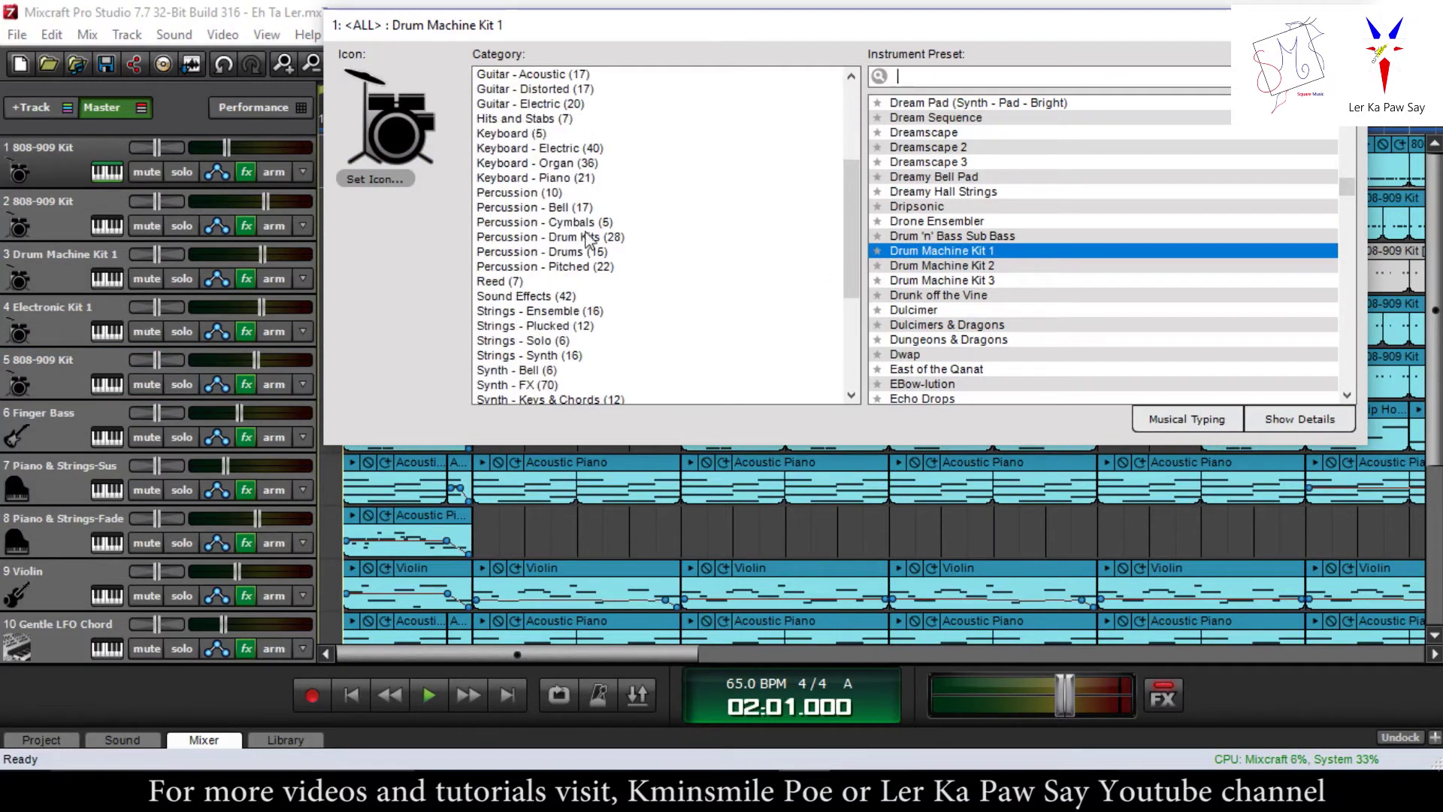
pyautogui.click(582, 238)
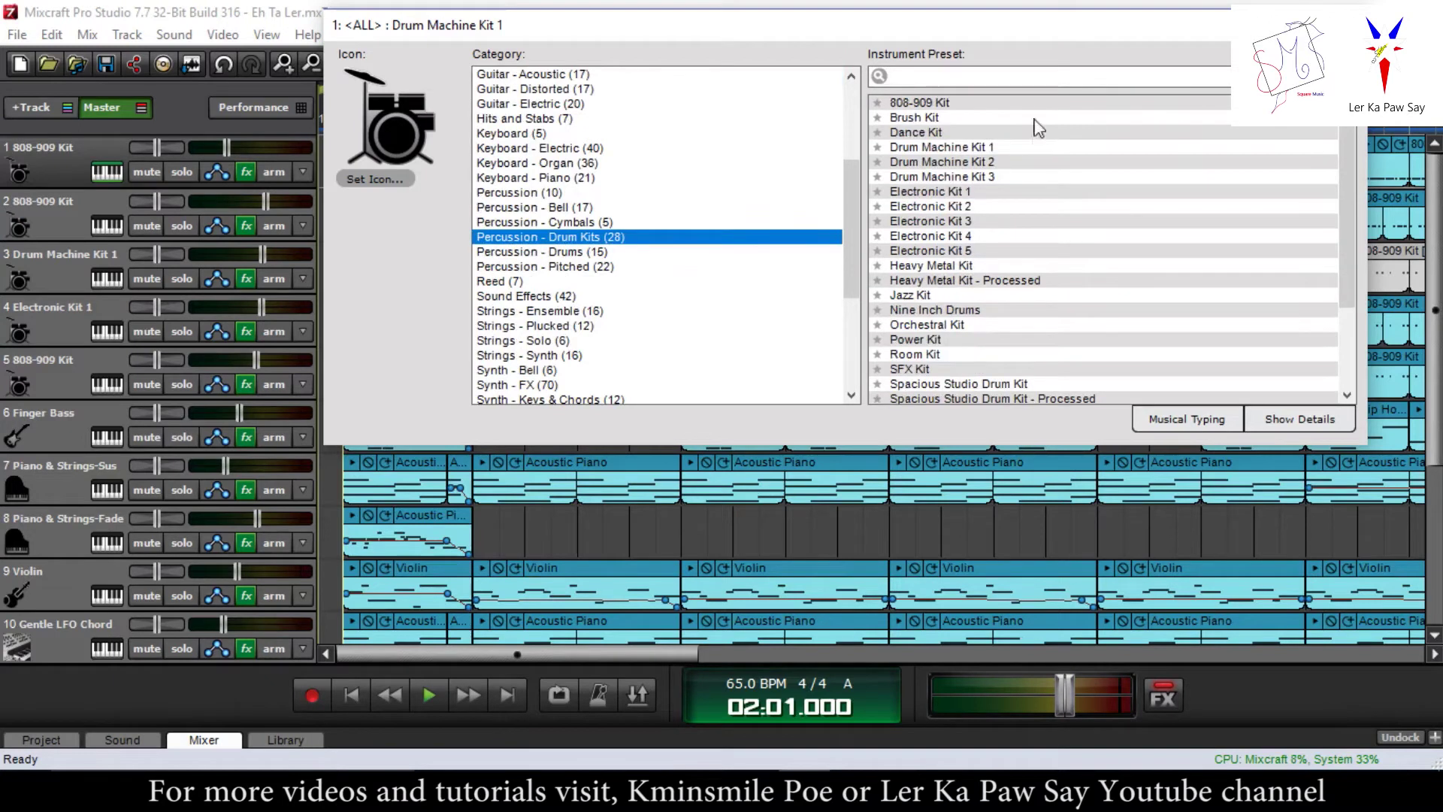
pyautogui.click(949, 105)
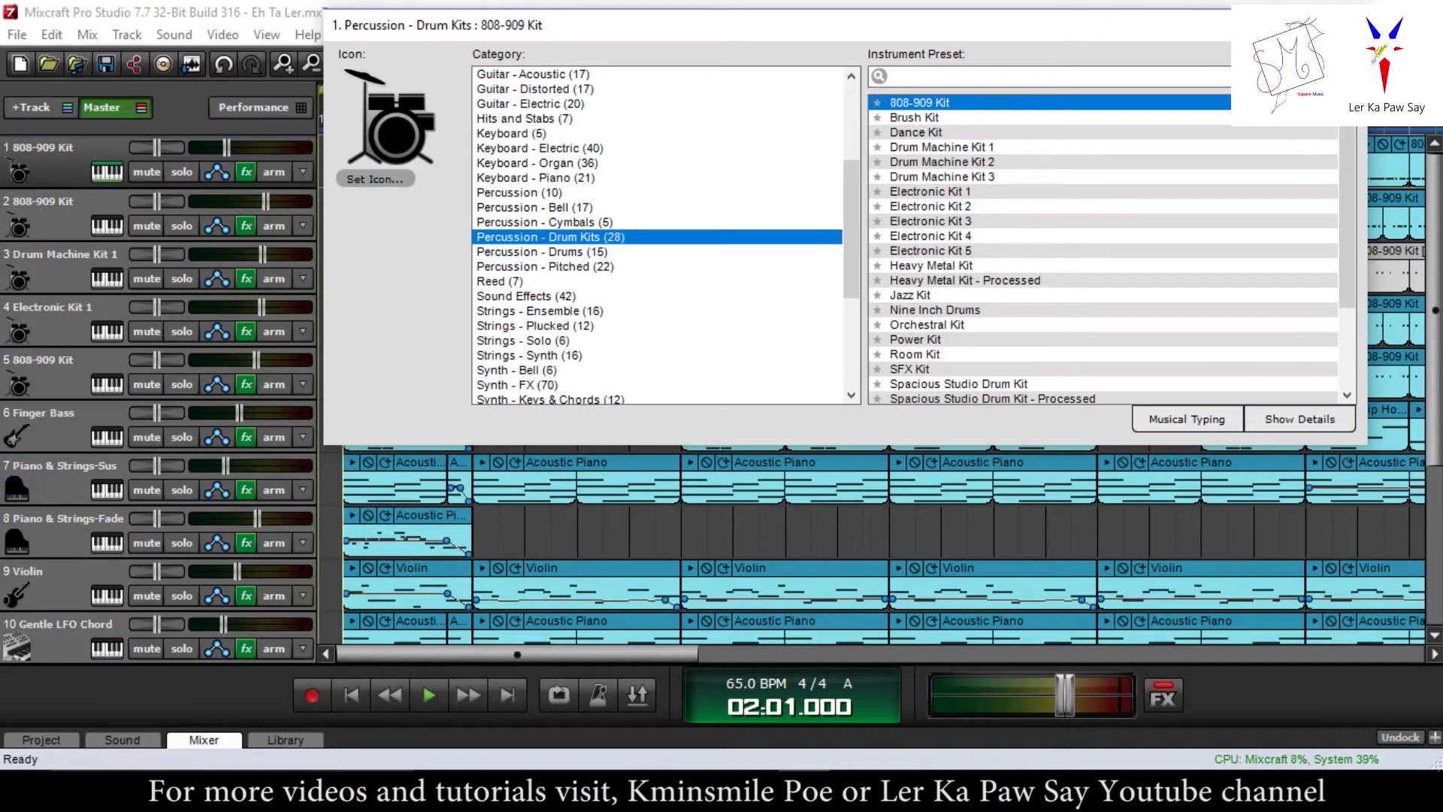
pyautogui.press('Escape')
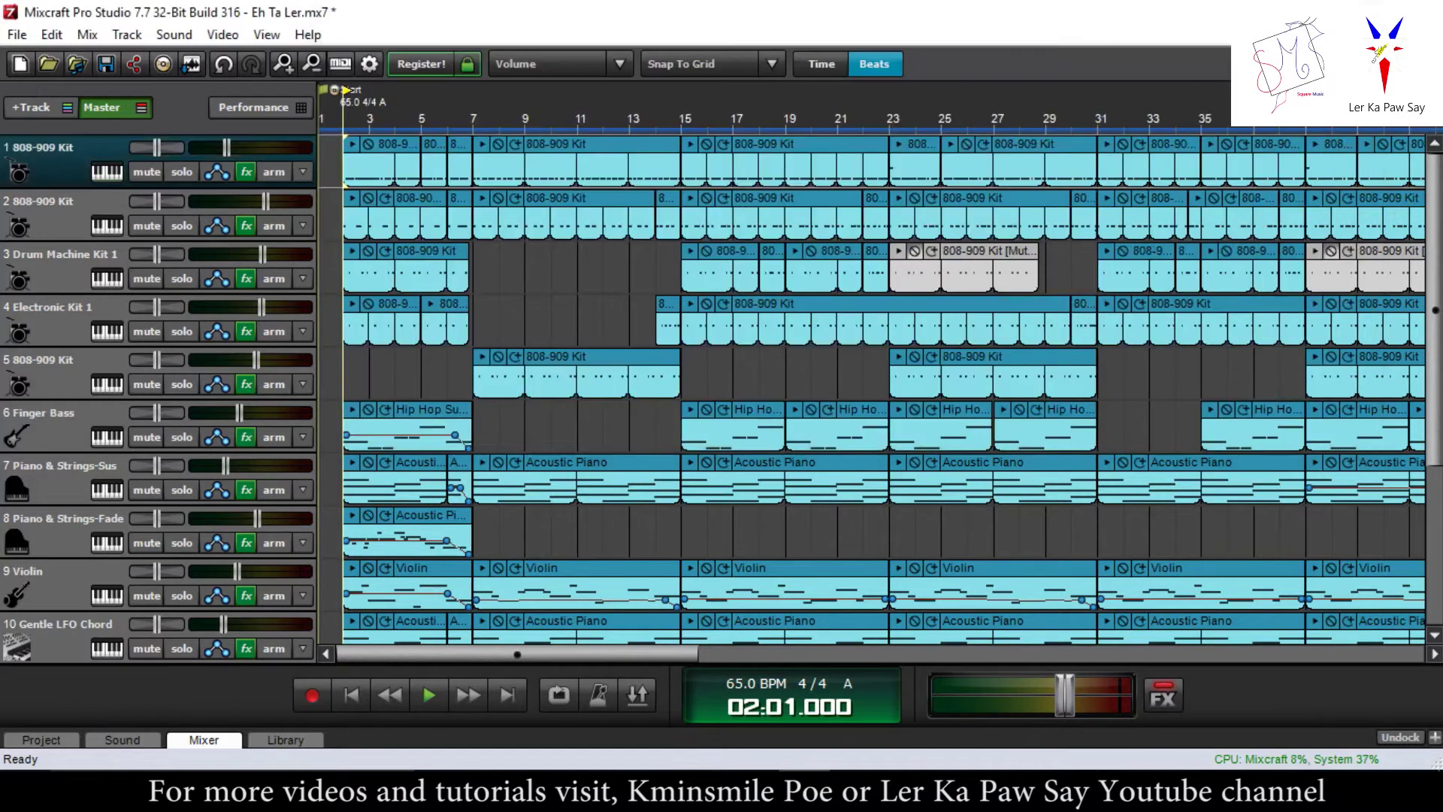
# - Open the first clip of track 1 in the piano roll and undo the track's instrument change
pyautogui.doubleClick(395, 143)
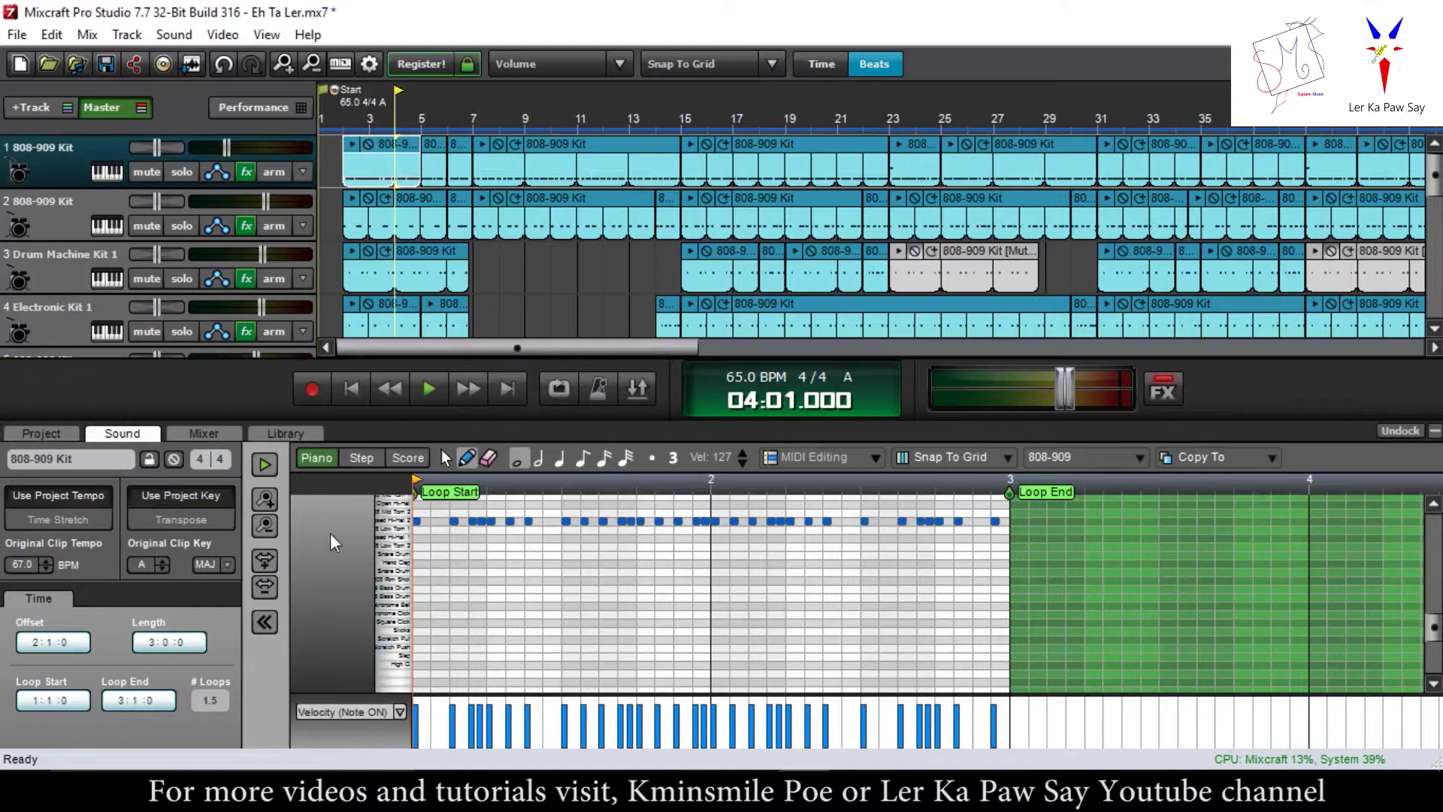
pyautogui.scroll(1, 368, 544)
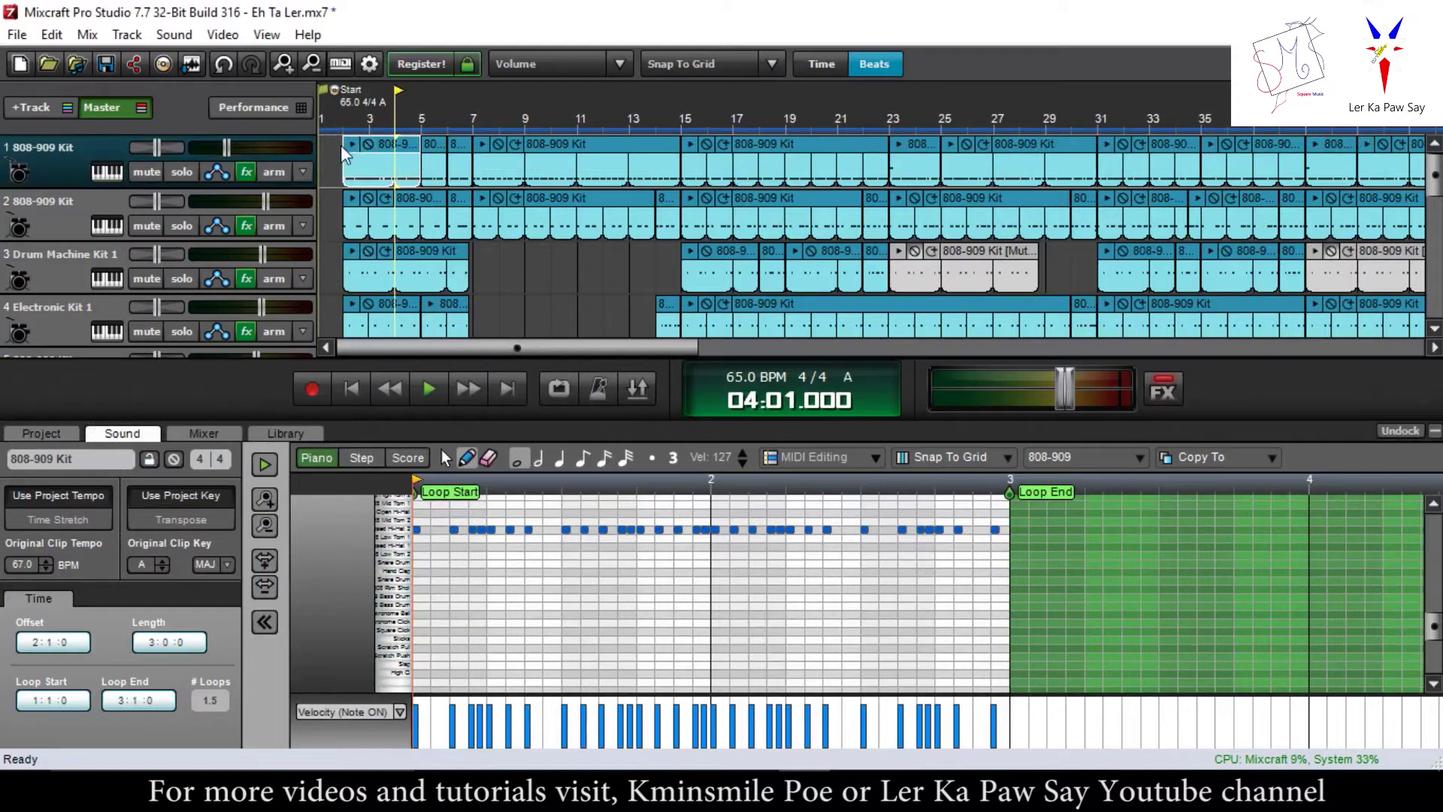
pyautogui.click(223, 64)
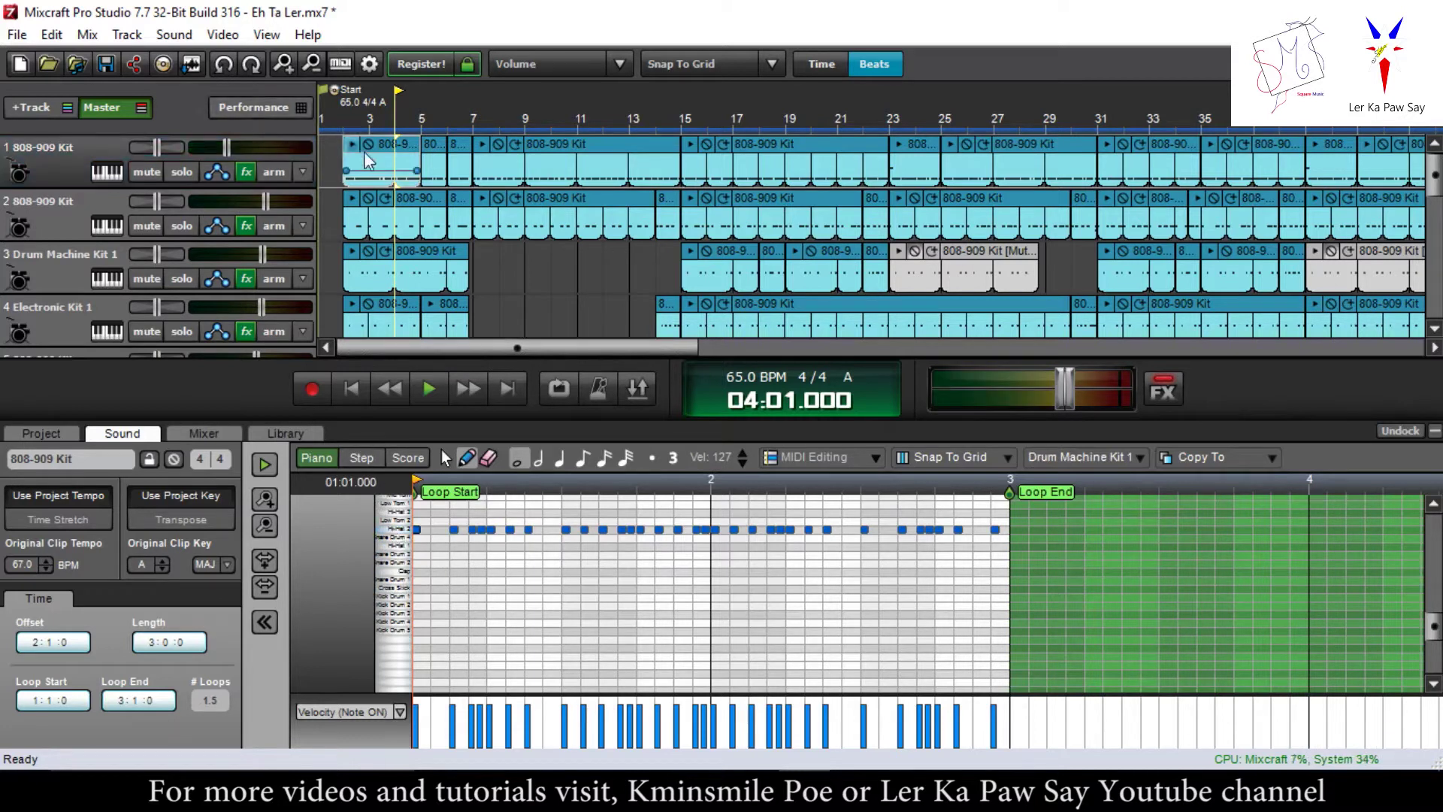
# - Insert a virtual instrument track between the two audio tracks near the end of the track list
pyautogui.scroll(-10, 60, 277)
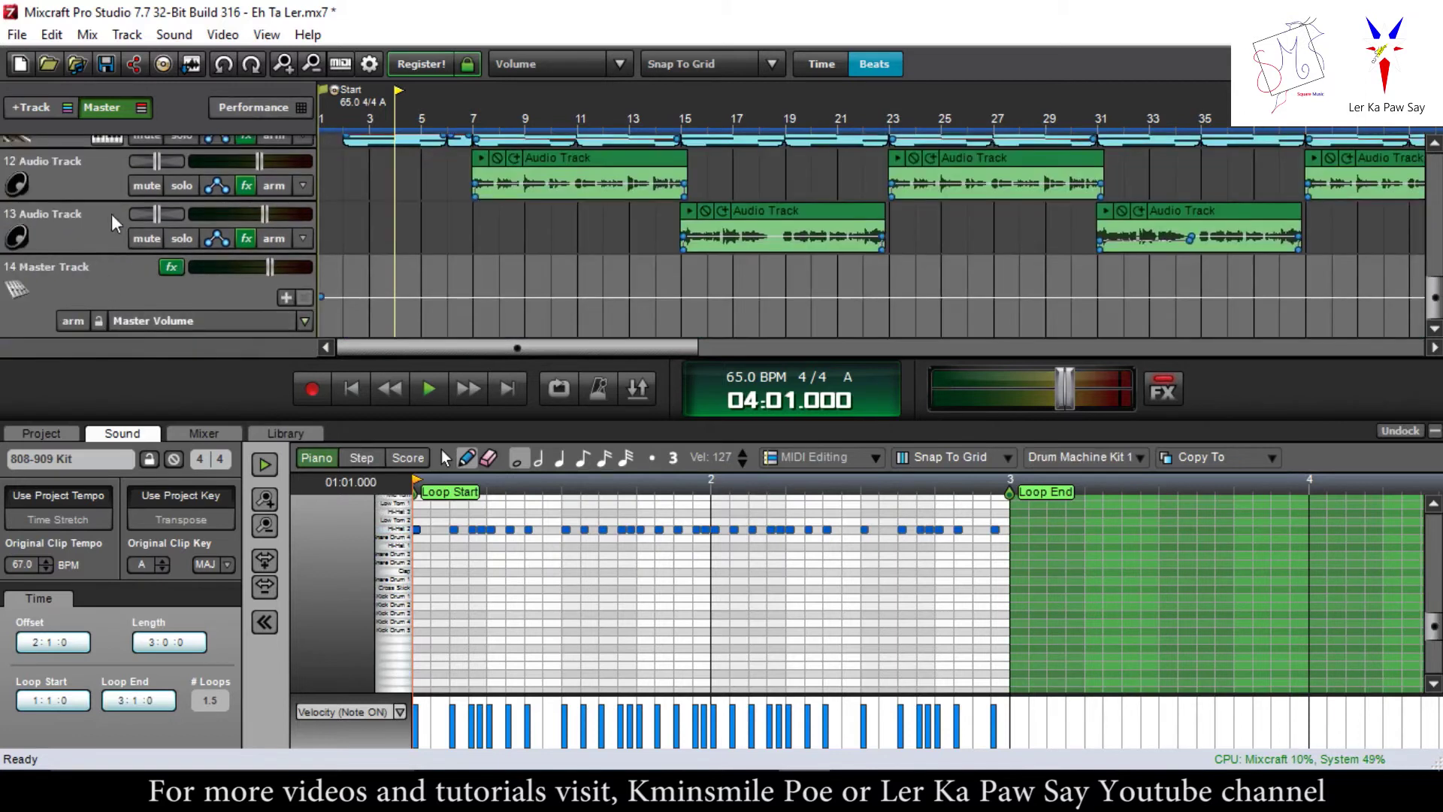
pyautogui.rightClick(111, 214)
pyautogui.moveTo(214, 224)
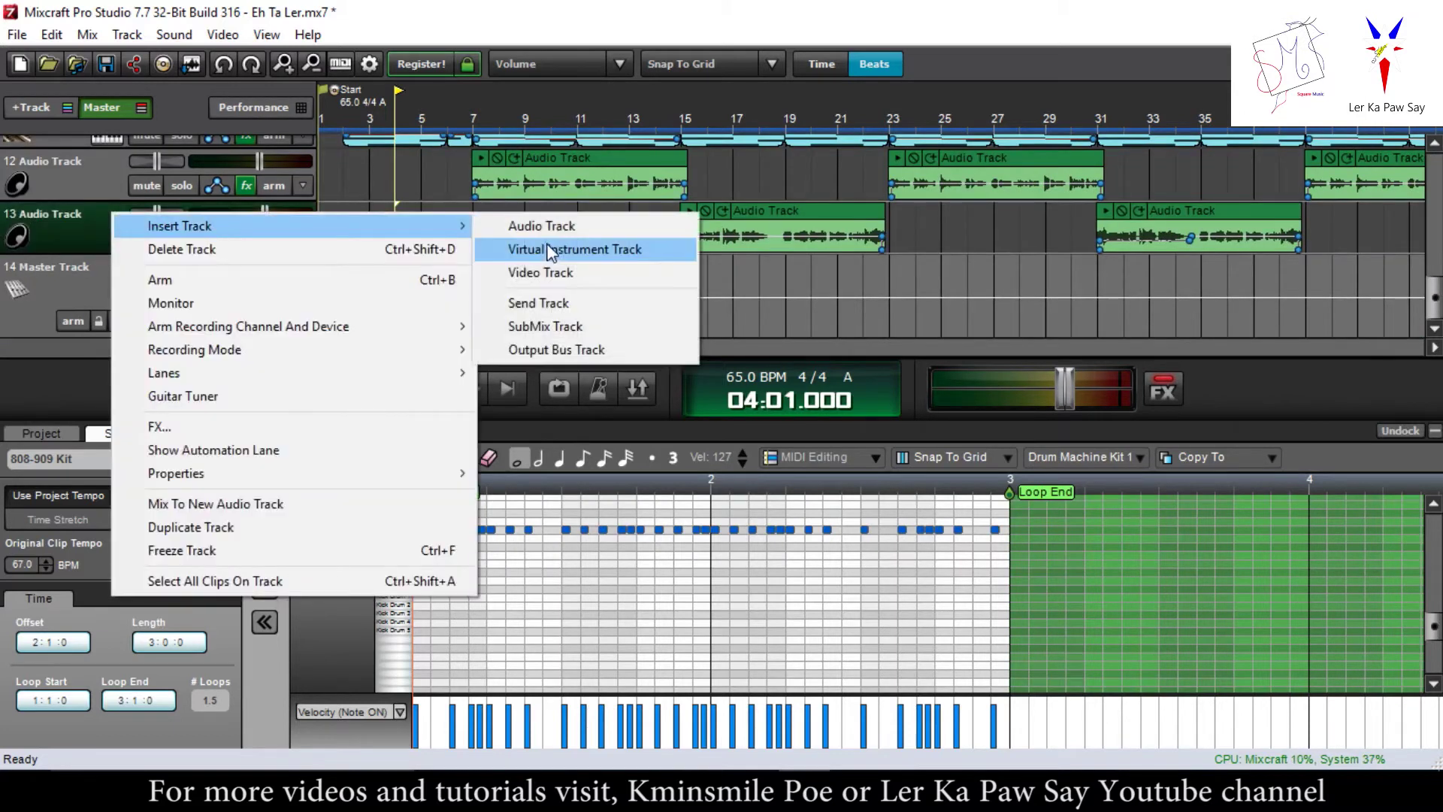
pyautogui.click(549, 250)
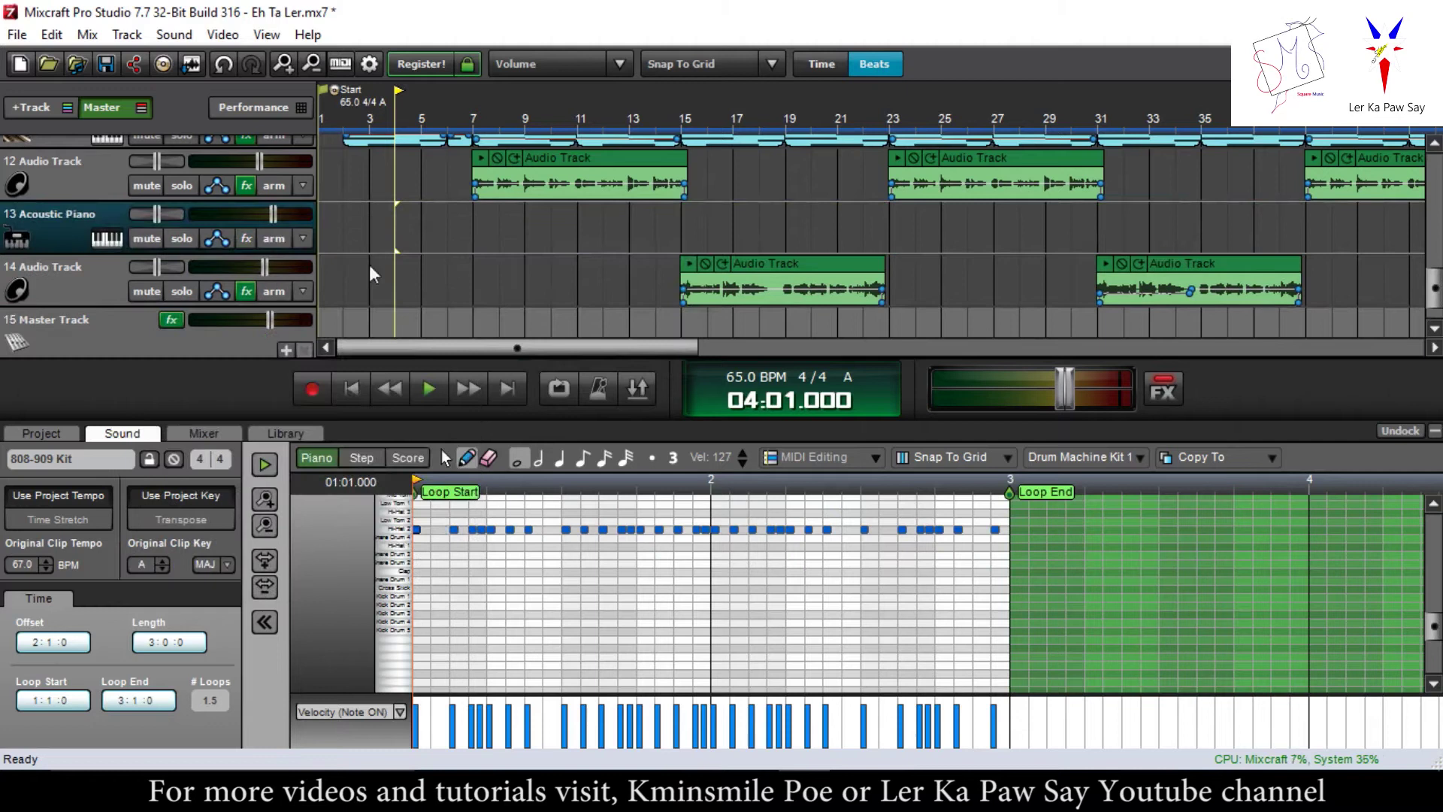
# - Assign the 808-909 Kit preset from the Percussion - Drum Kits category to the new track 13
pyautogui.click(98, 242)
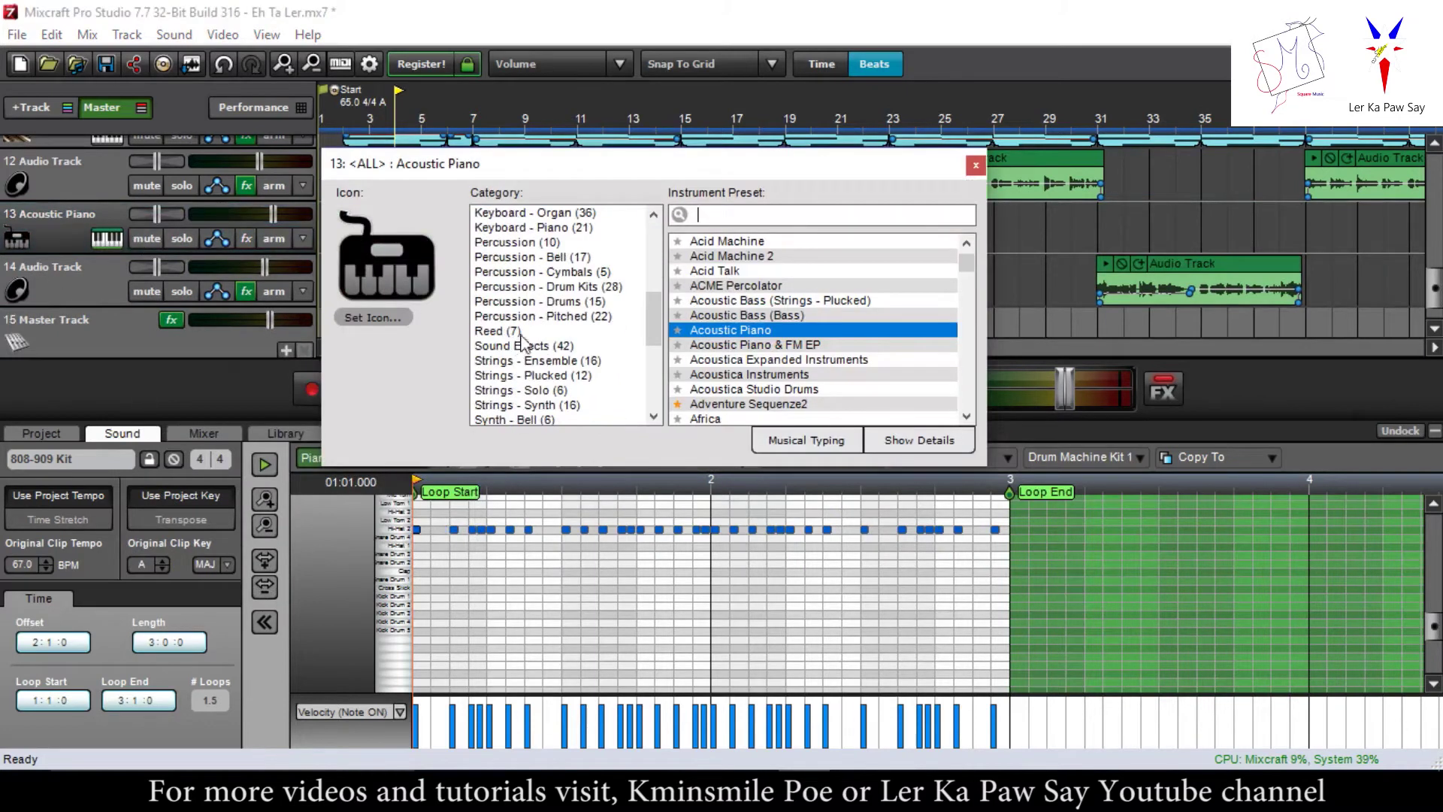
pyautogui.click(581, 286)
pyautogui.click(742, 241)
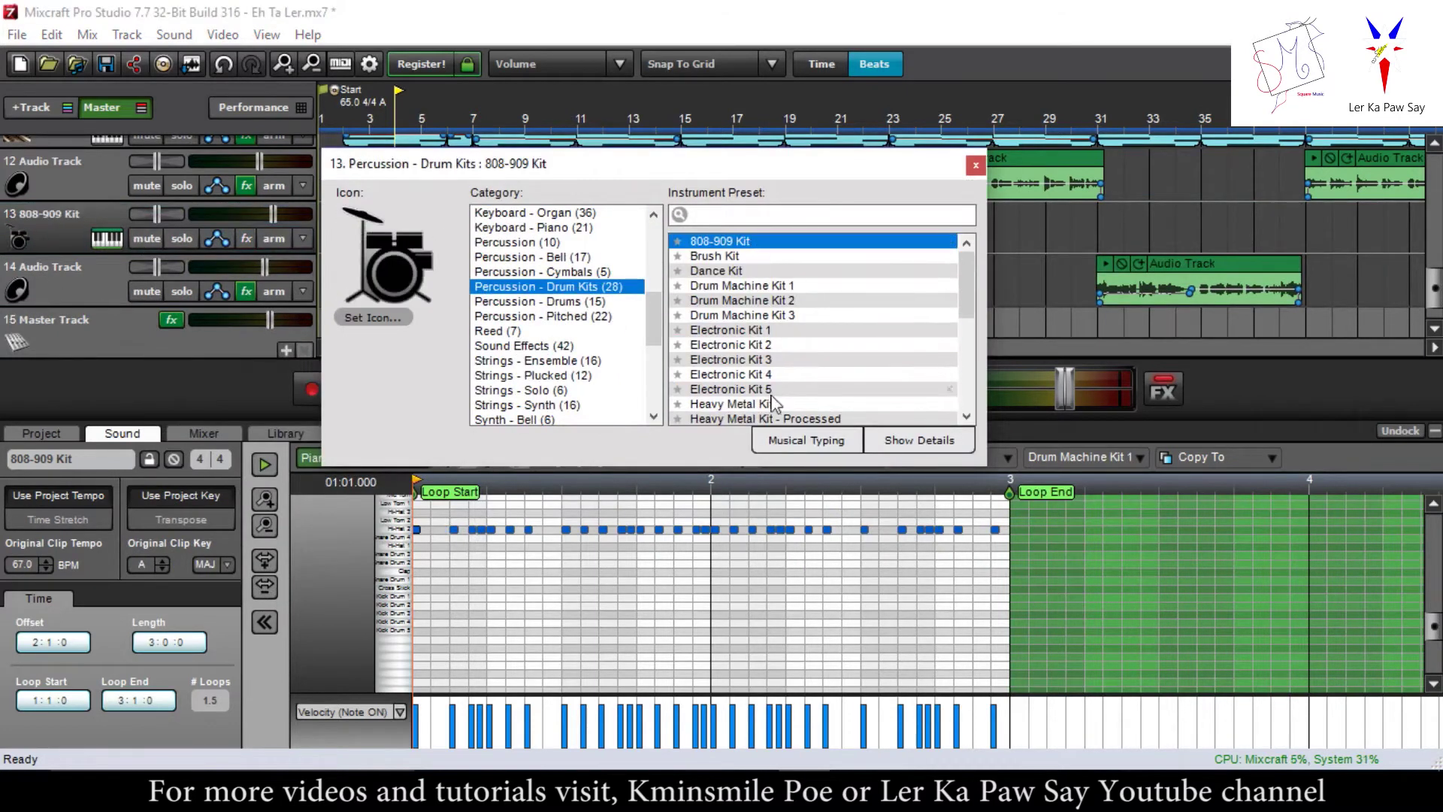
pyautogui.click(975, 166)
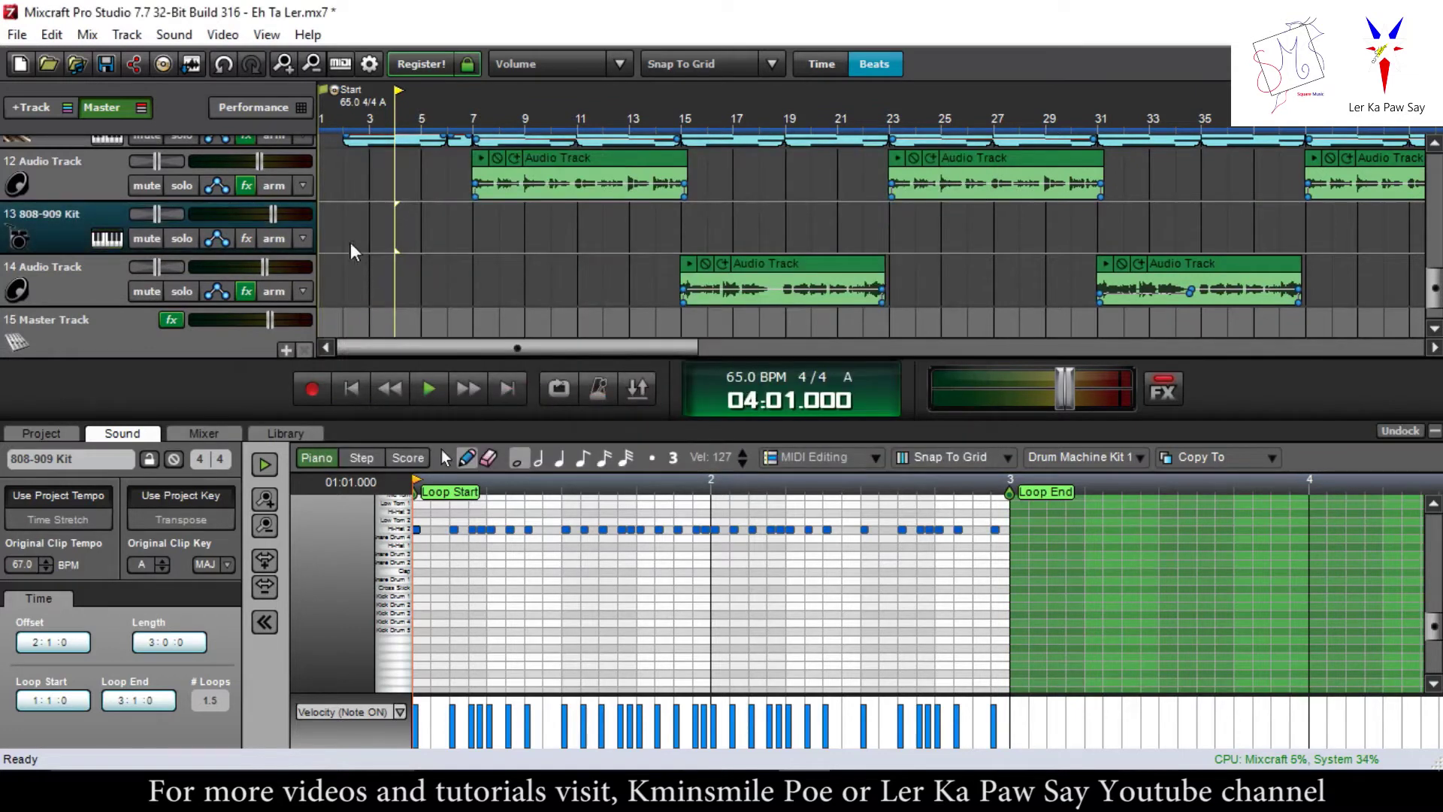
# - Add an empty instrument clip to track 13 at measure 3
pyautogui.click(374, 219)
pyautogui.rightClick(374, 219)
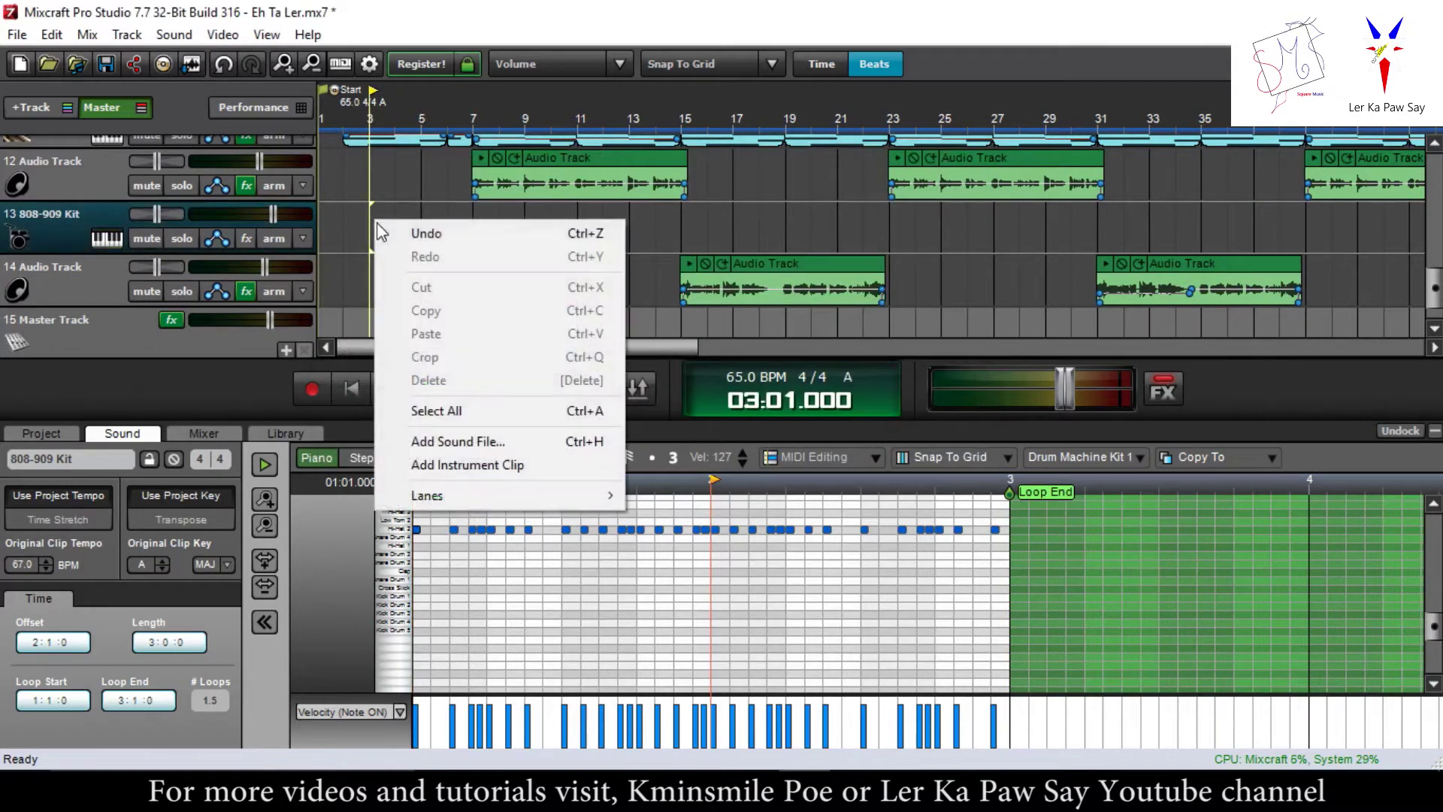
pyautogui.click(443, 465)
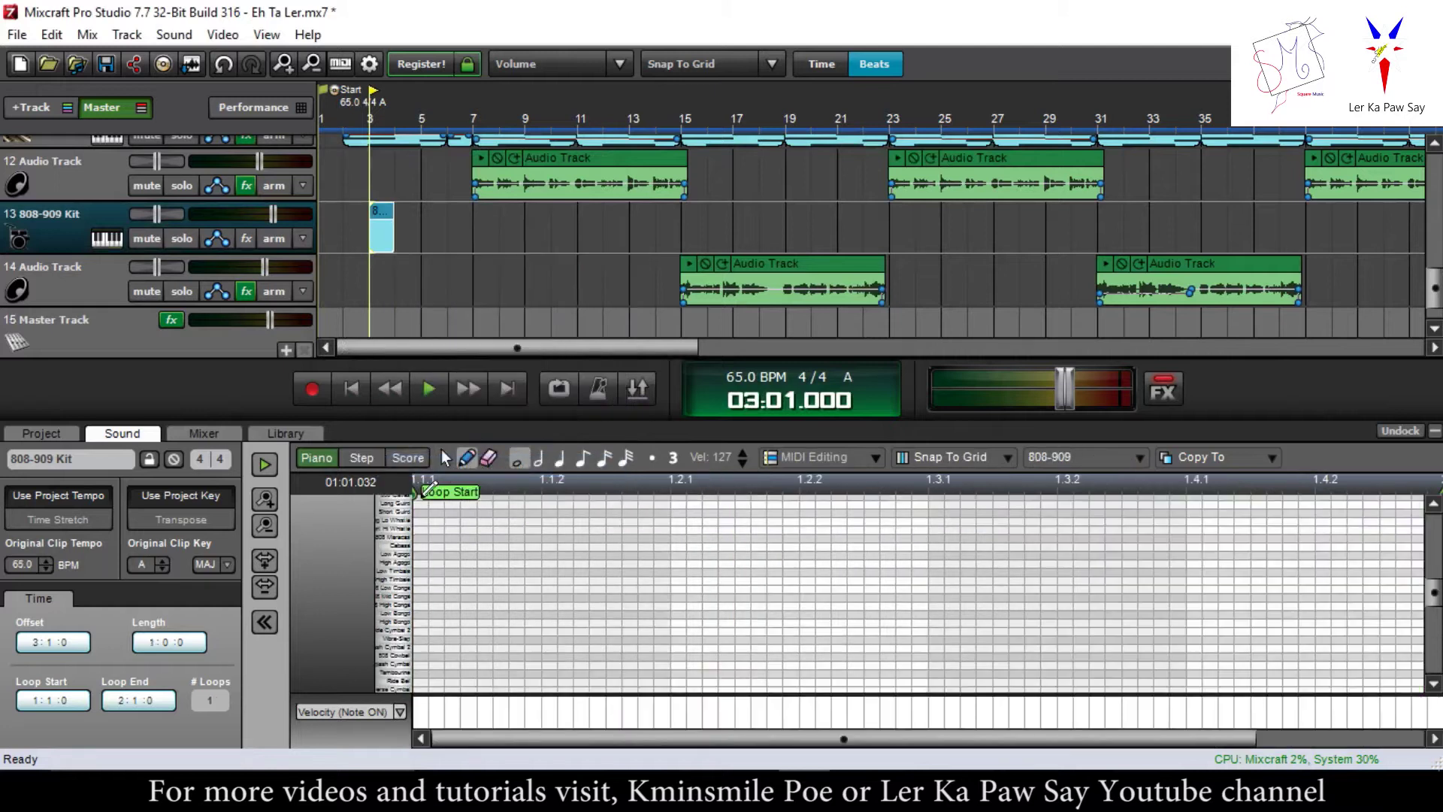
# - Audition the low percussion sounds in the clip's piano roll, including Sticks, 808 Bass Drum and 909 Bass Drum
pyautogui.scroll(-3, 410, 564)
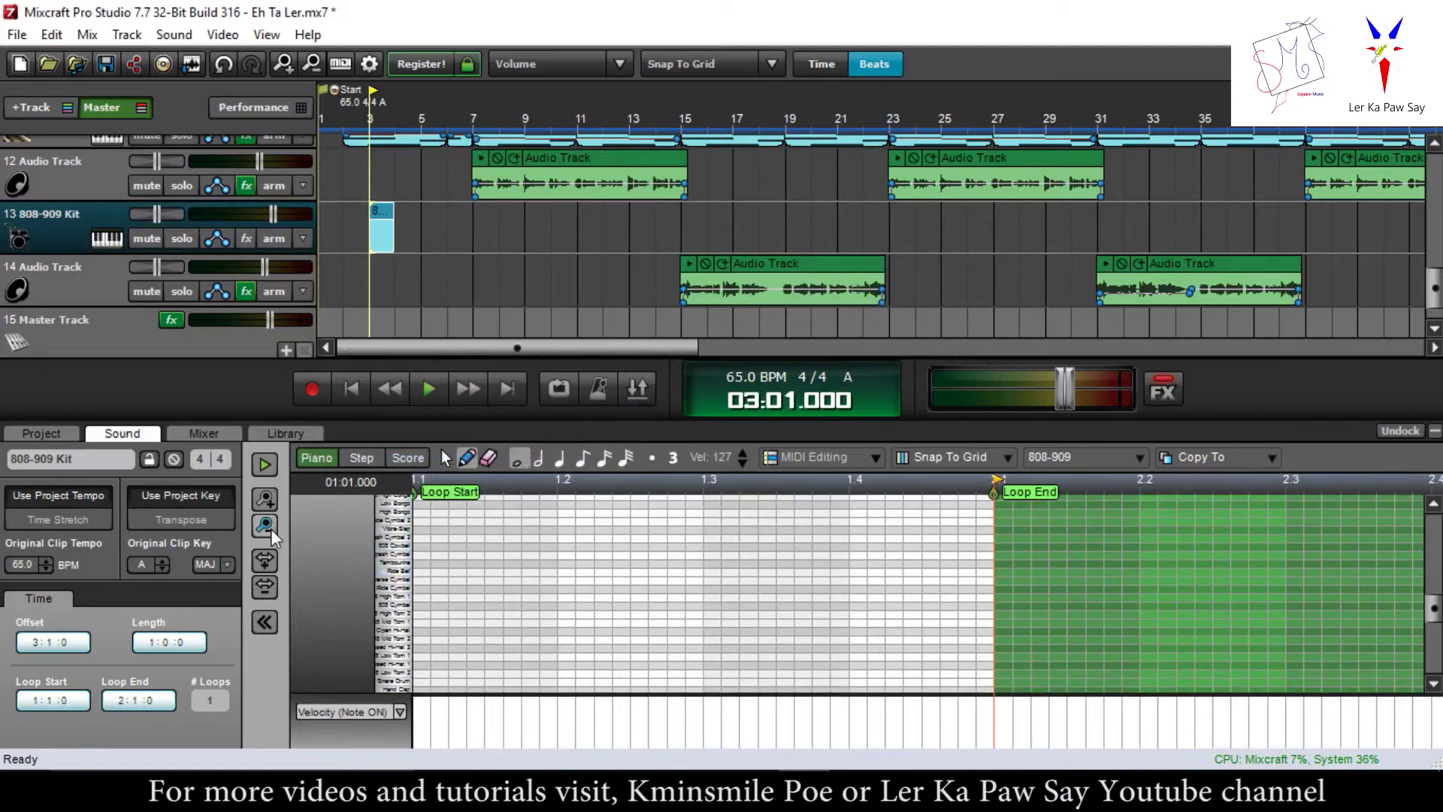
pyautogui.click(270, 501)
pyautogui.scroll(-2, 388, 646)
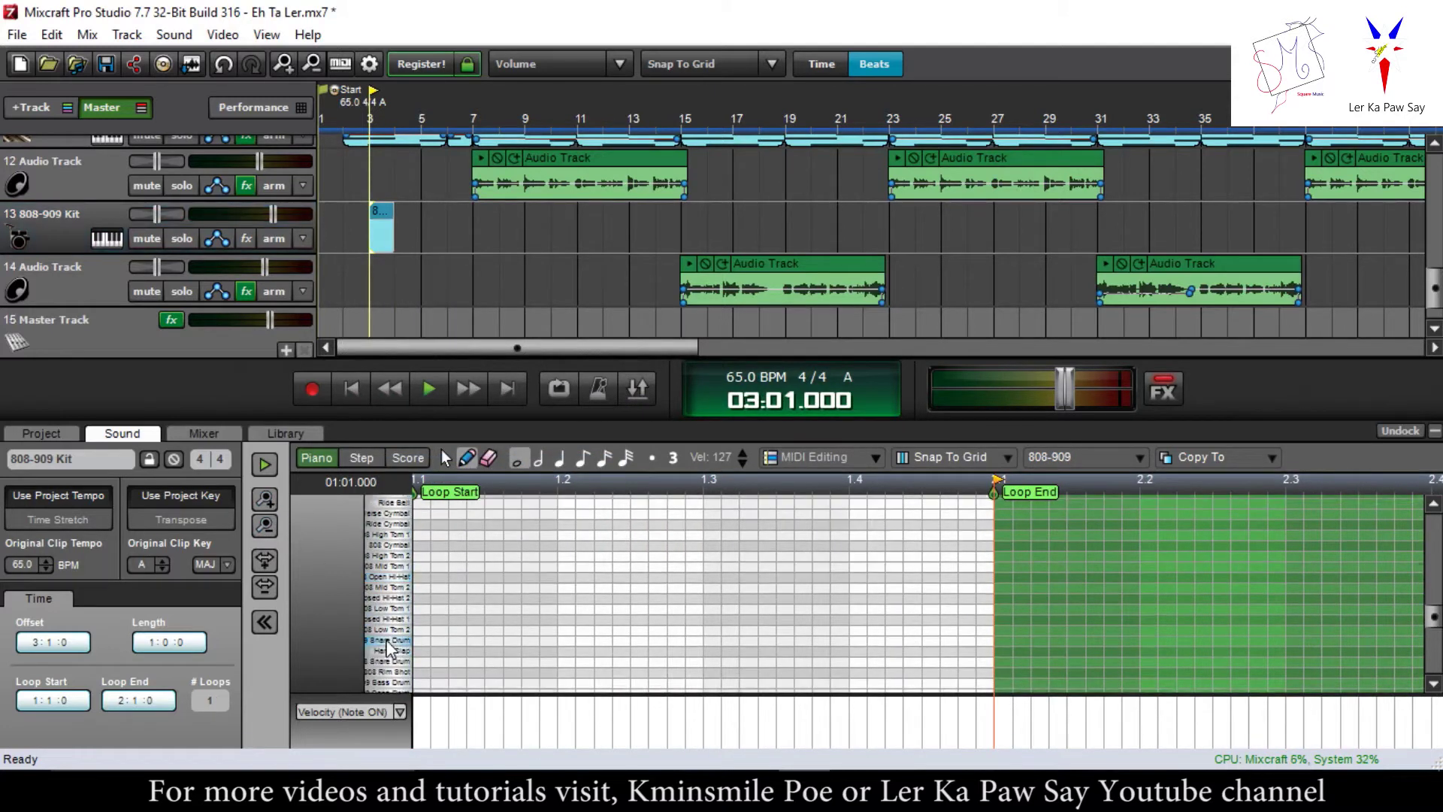
pyautogui.scroll(-2, 388, 647)
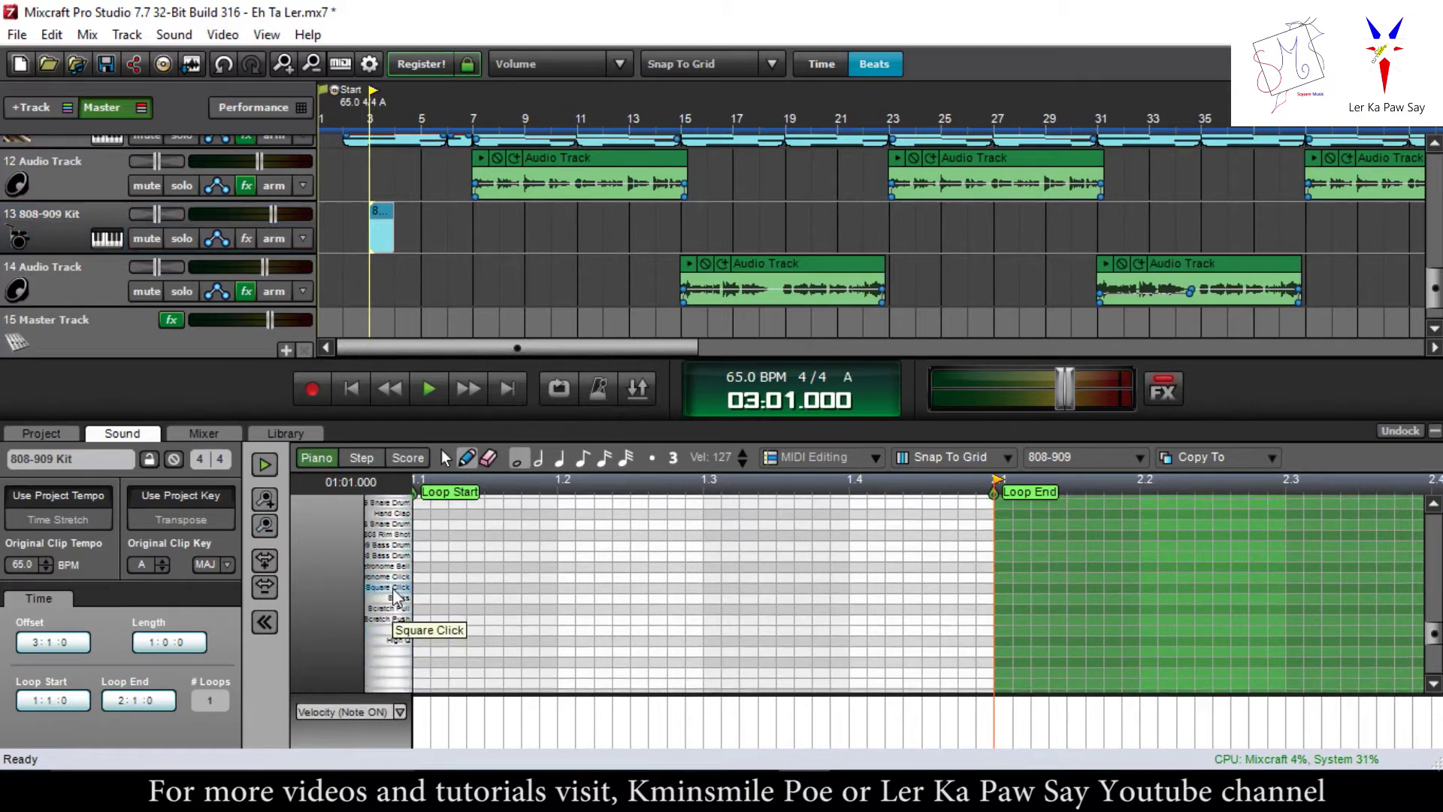
pyautogui.click(401, 607)
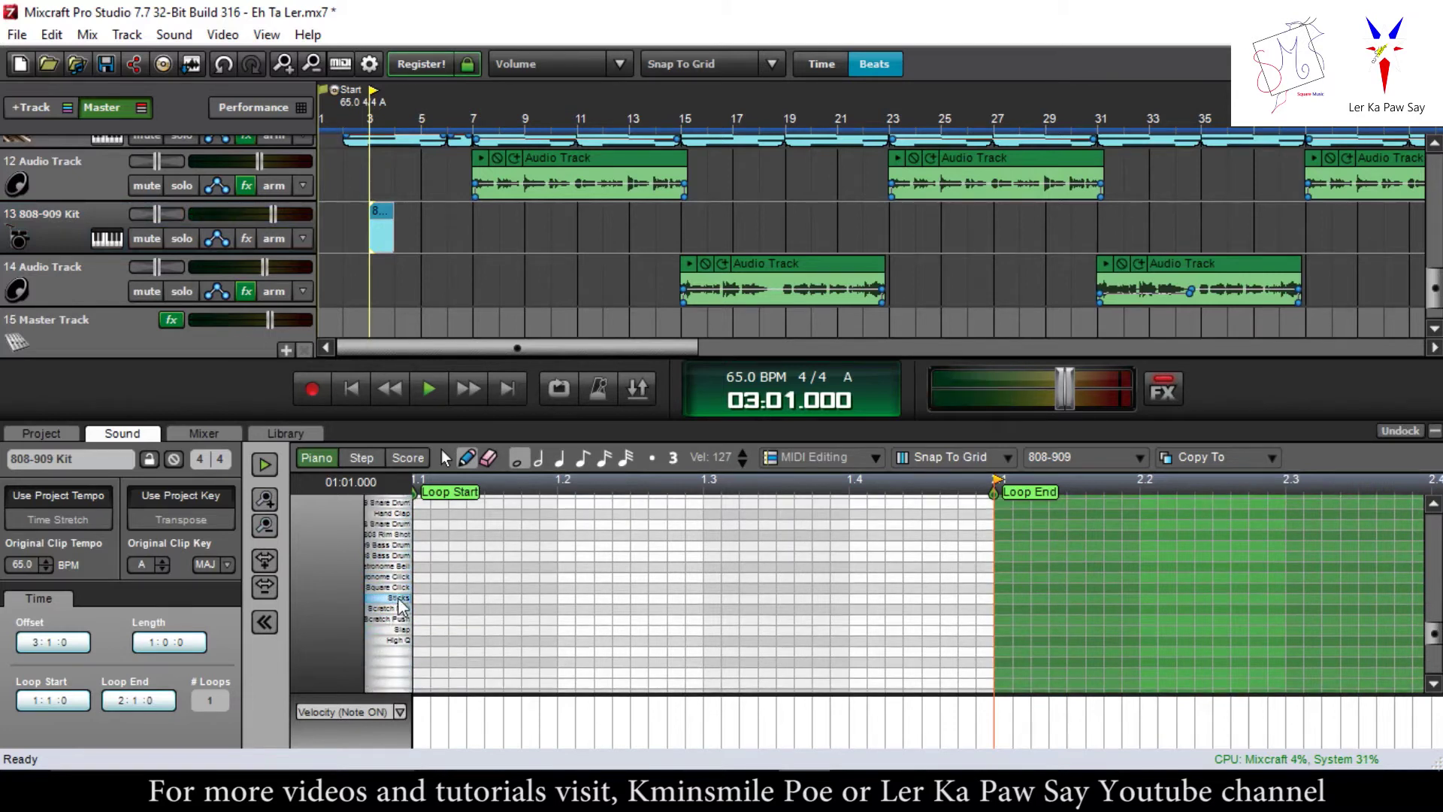
pyautogui.click(391, 557)
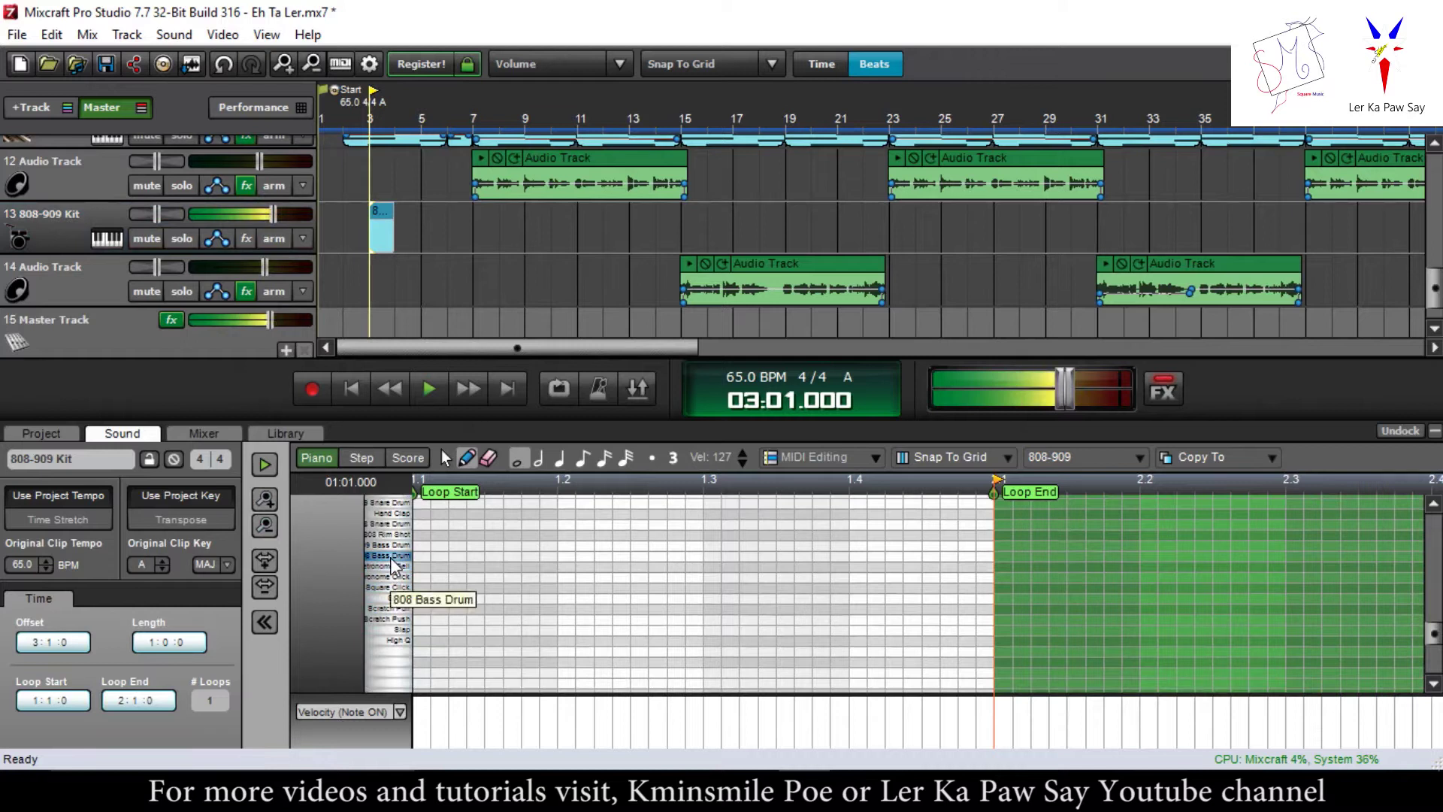
pyautogui.click(392, 548)
pyautogui.click(394, 550)
pyautogui.click(396, 549)
pyautogui.click(396, 550)
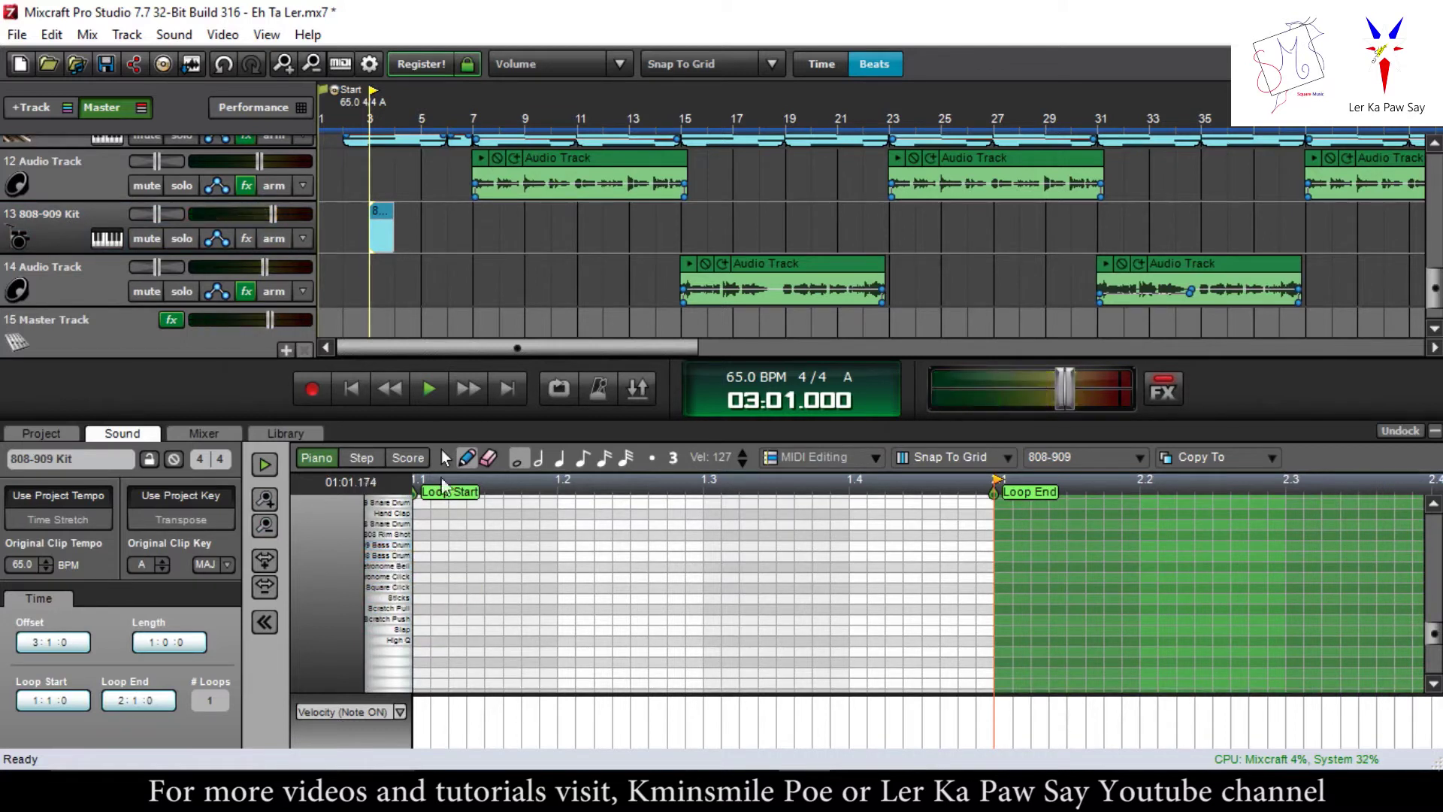
# - Place a sixteenth-note 909 Bass Drum hit on the first beat of the clip
pyautogui.click(438, 545)
pyautogui.scroll(-2, 441, 549)
pyautogui.click(442, 545)
pyautogui.moveTo(421, 545); pyautogui.dragTo(434, 589)
pyautogui.scroll(2, 434, 589)
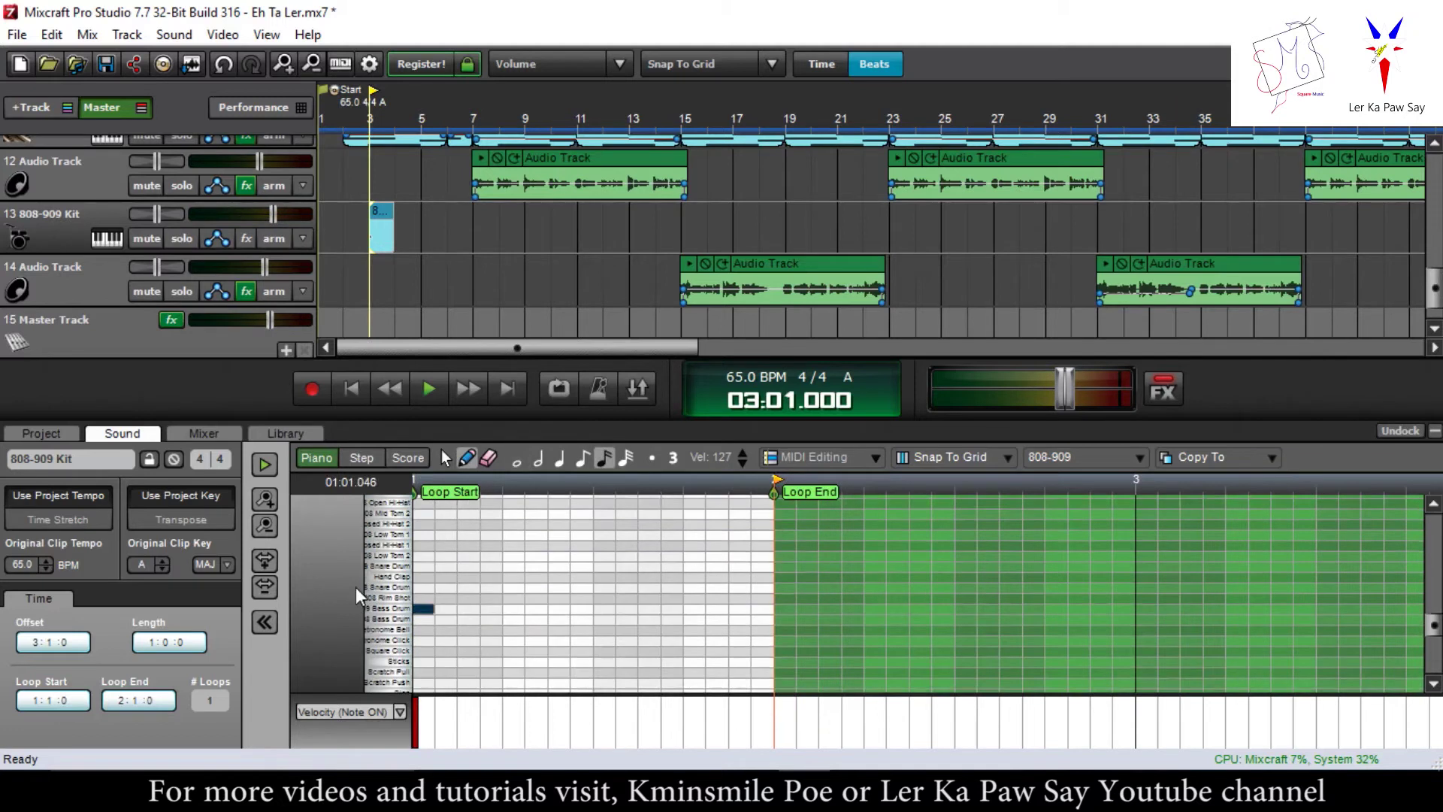
# - Add eight sixteenth-note hits on the Closed Hi-Hat 1 row, one every eighth note across the measure
pyautogui.click(392, 552)
pyautogui.click(423, 544)
pyautogui.click(467, 545)
pyautogui.click(513, 545)
pyautogui.click(559, 545)
pyautogui.click(604, 545)
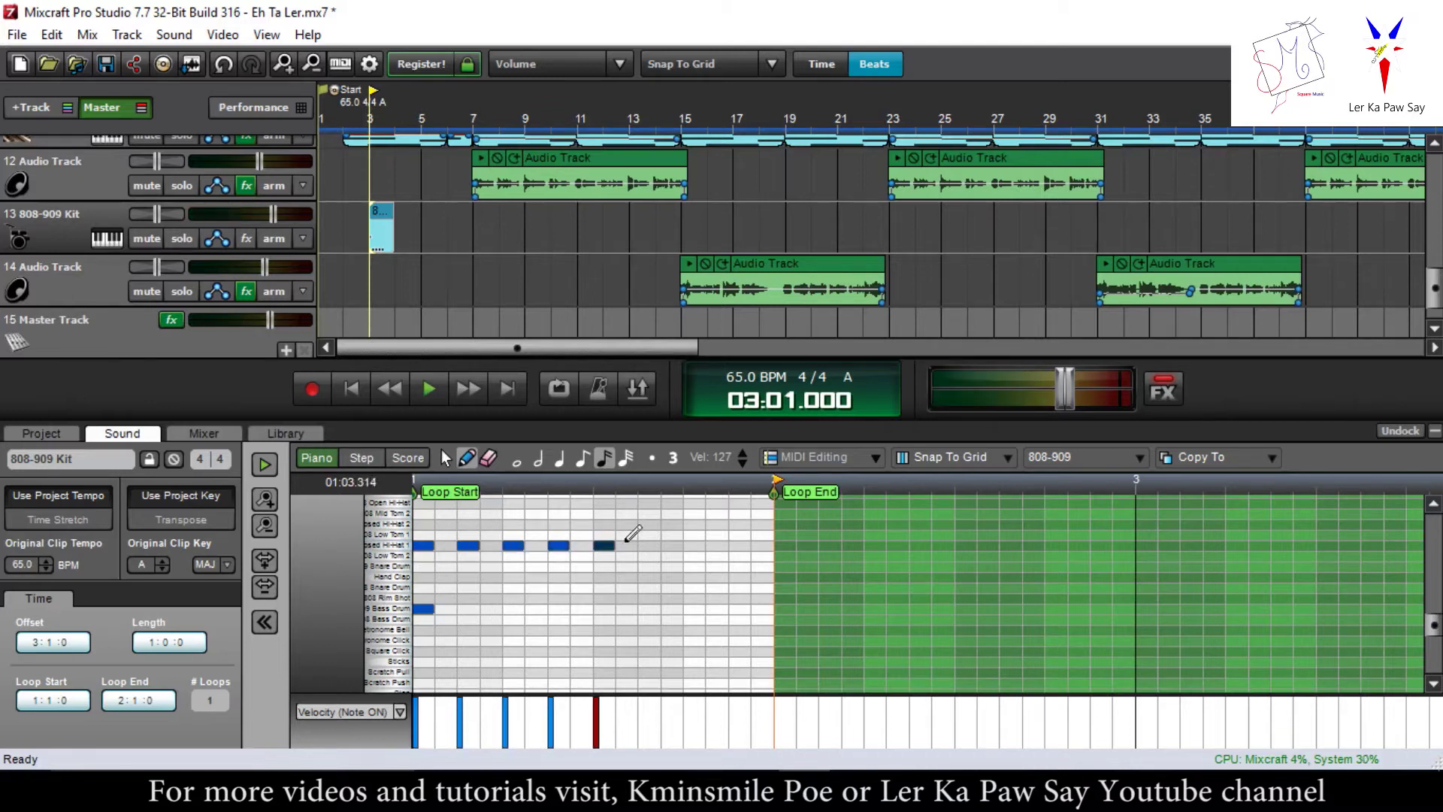
pyautogui.click(649, 545)
pyautogui.click(693, 544)
pyautogui.click(738, 545)
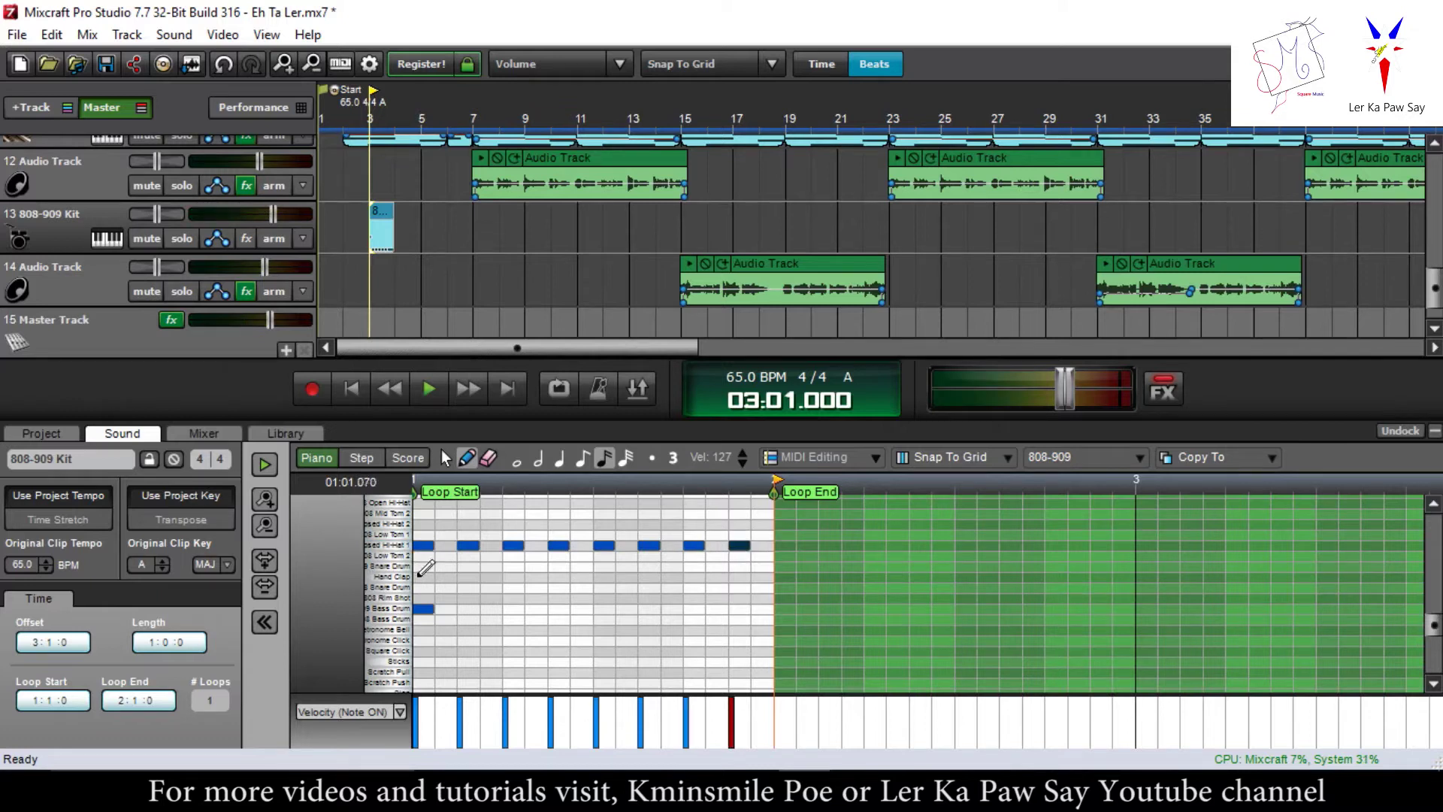
# - Audition the 909 Snare Drum and Hand Clap sounds in the piano roll
pyautogui.click(389, 568)
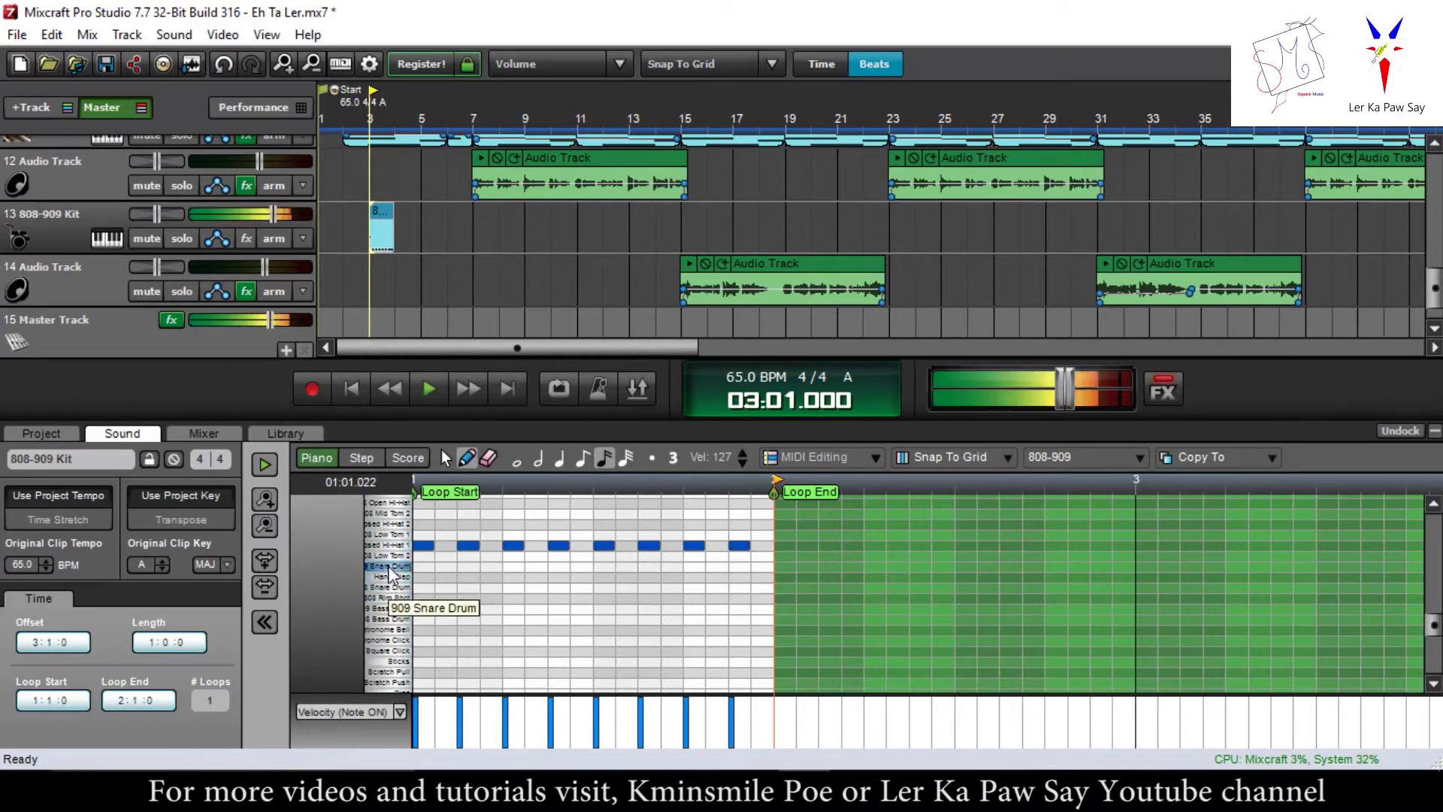
pyautogui.click(387, 578)
pyautogui.click(387, 577)
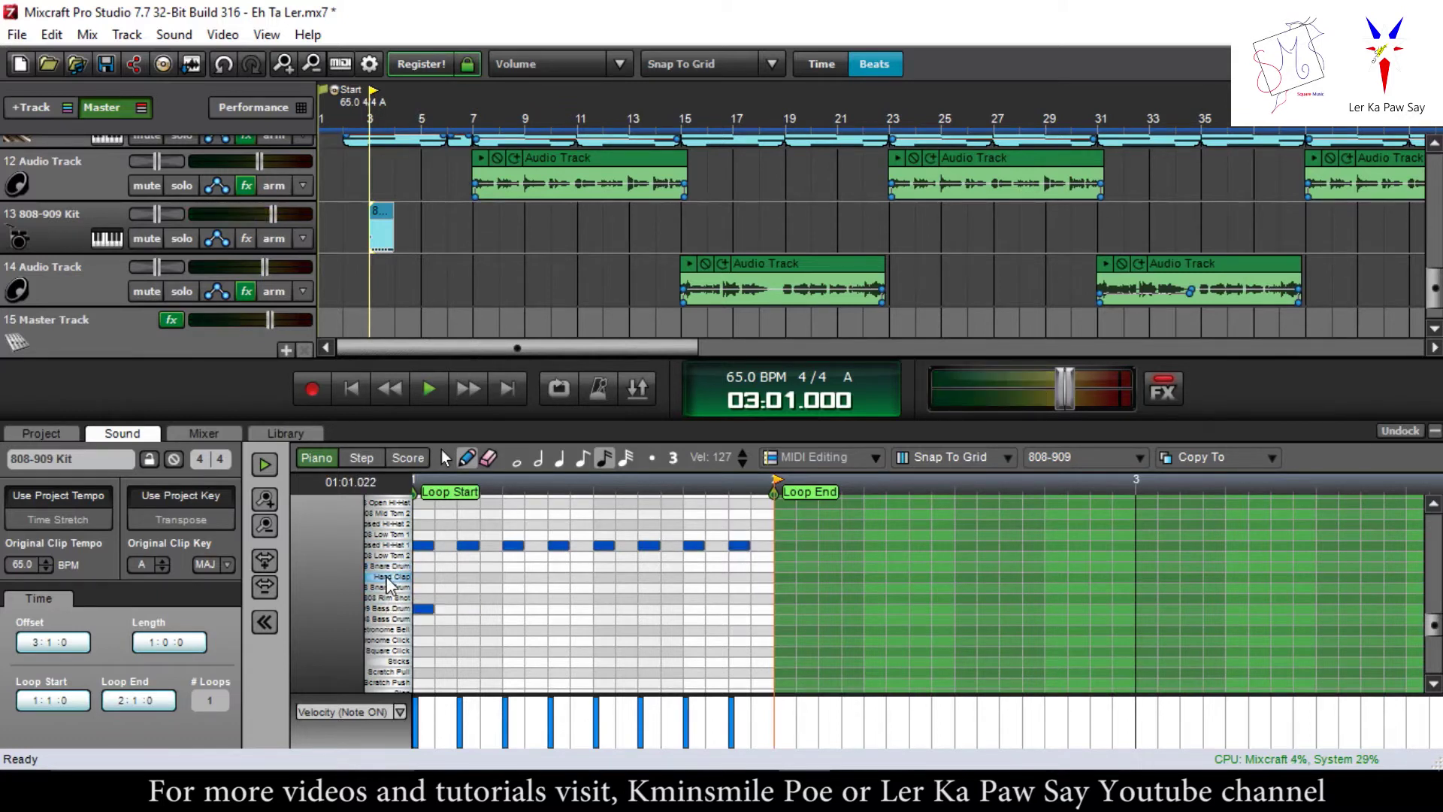
pyautogui.click(397, 579)
pyautogui.click(398, 581)
pyautogui.scroll(-2, 449, 584)
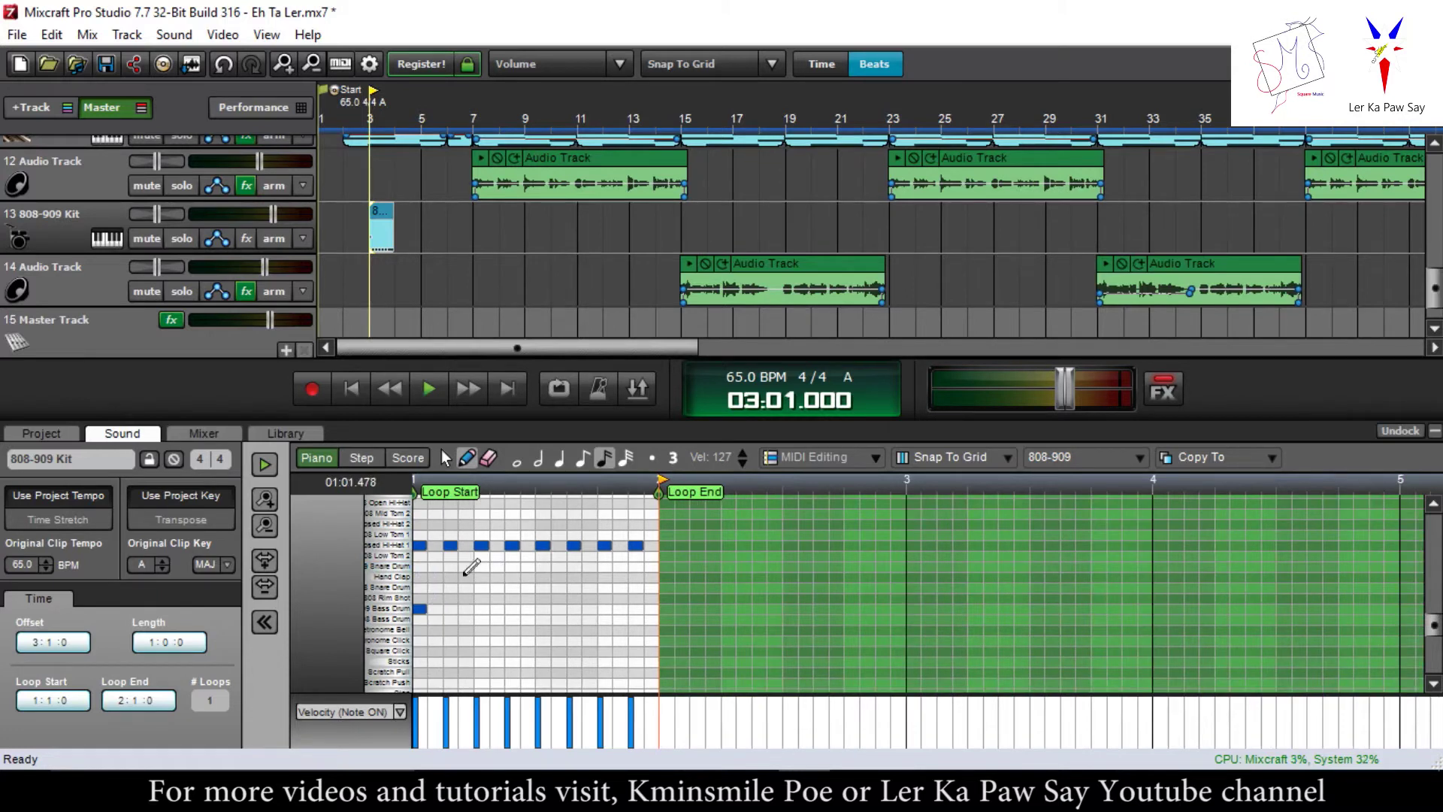
# - Add sixteenth-note snare hits on beats 2 and 4 in the snare drum row just below Hand Clap
pyautogui.click(399, 607)
pyautogui.click(482, 587)
pyautogui.click(605, 587)
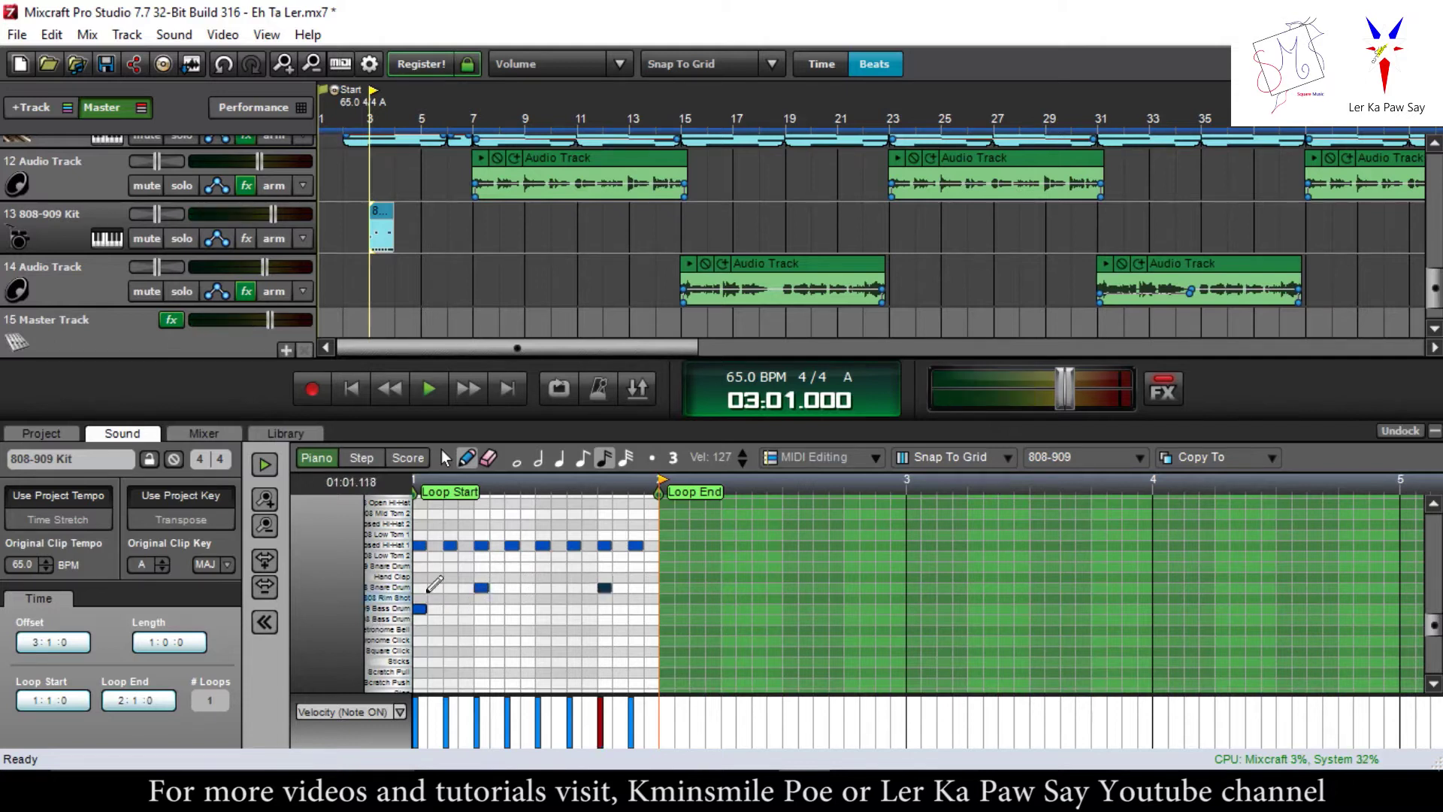
pyautogui.scroll(-2, 612, 588)
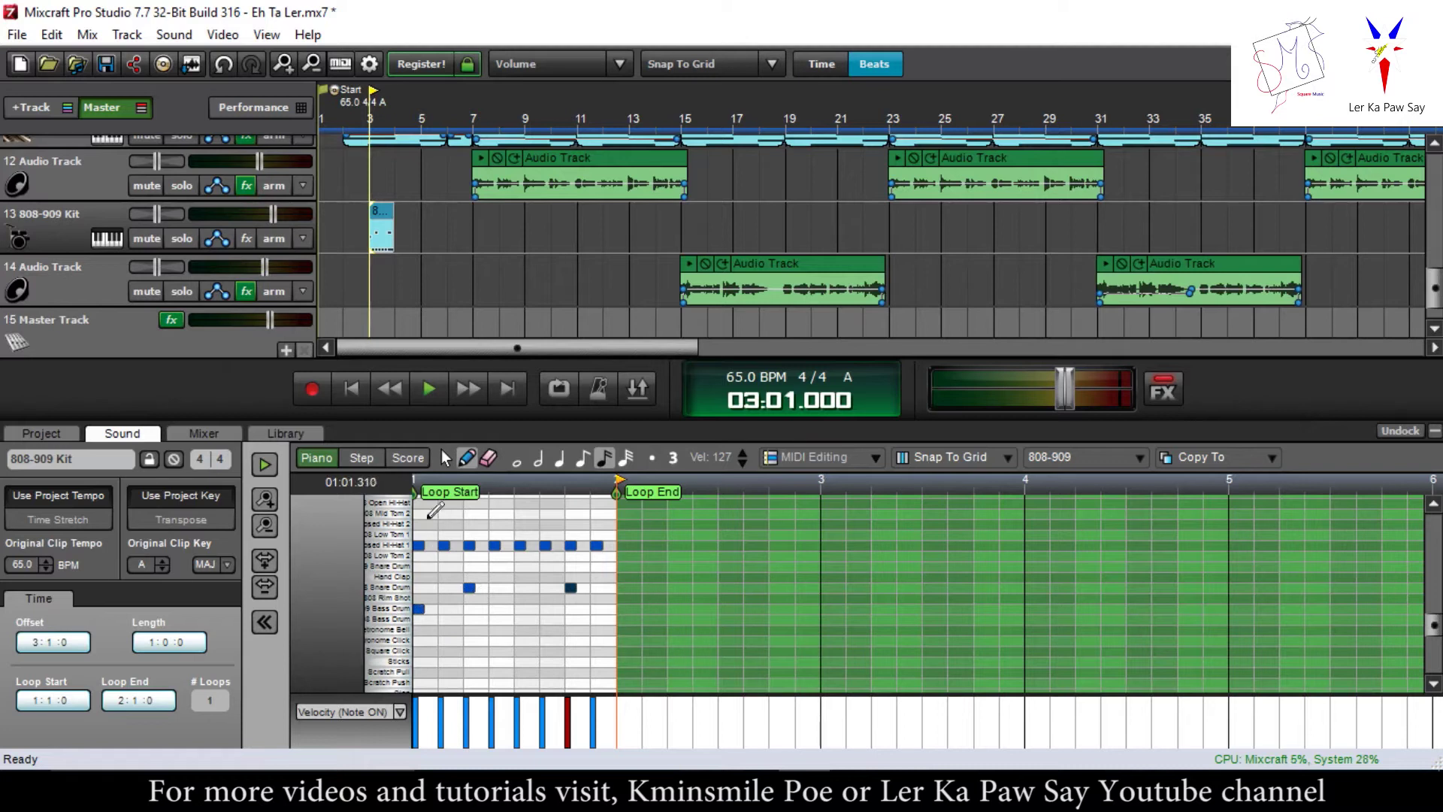
pyautogui.scroll(2, 451, 499)
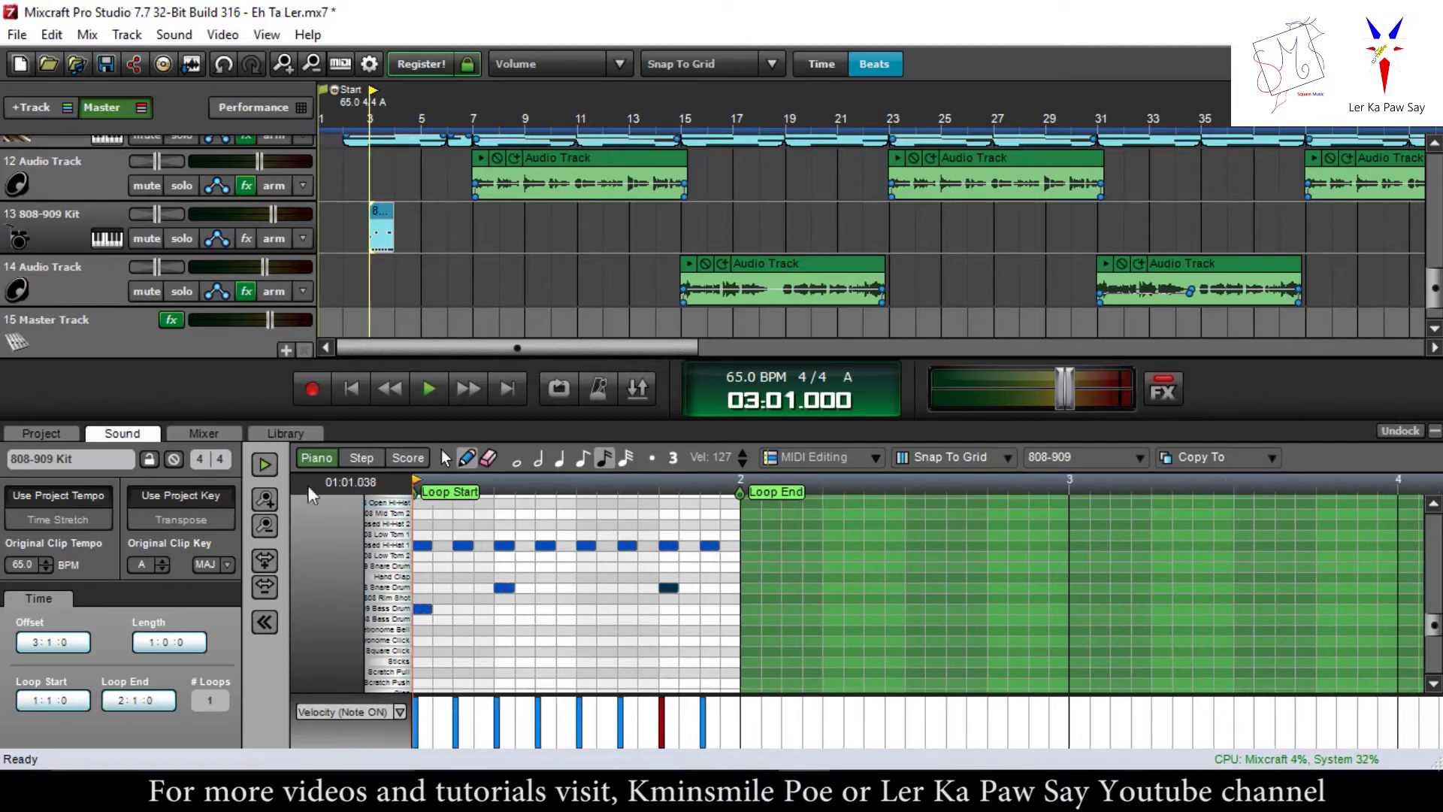
# - Solo the 808-909 Kit track and play back the drum pattern
pyautogui.click(265, 464)
pyautogui.click(264, 465)
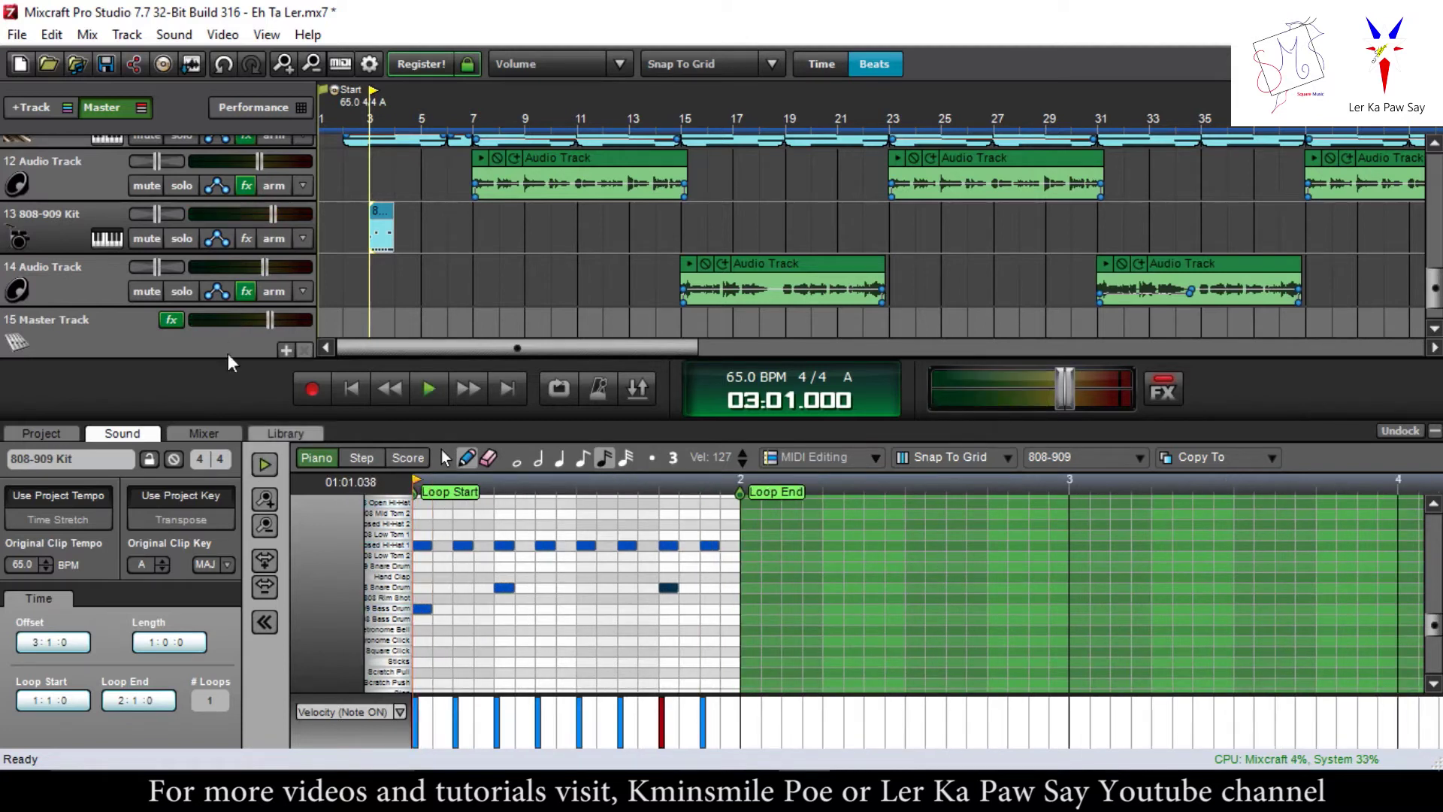
pyautogui.click(184, 240)
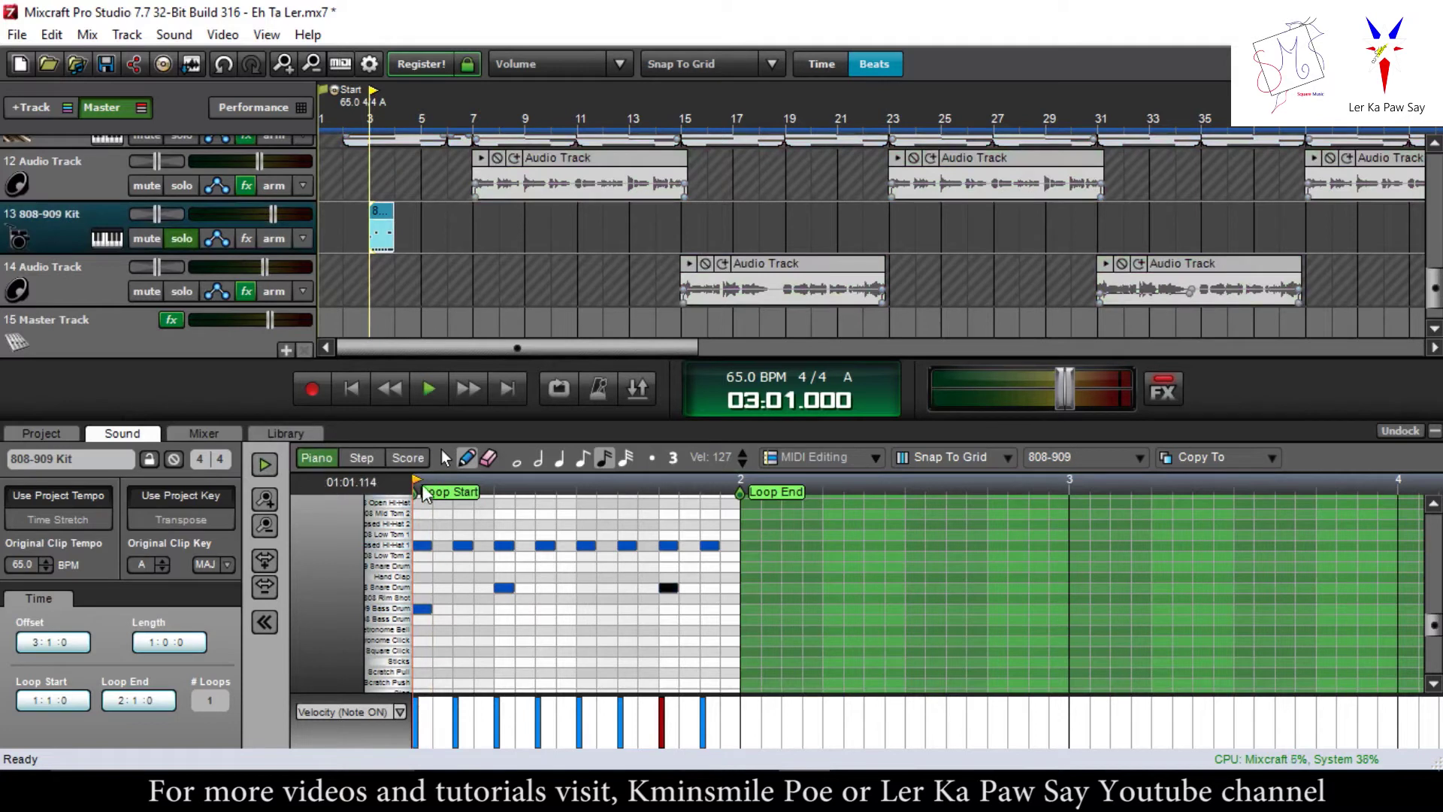
pyautogui.press('space')
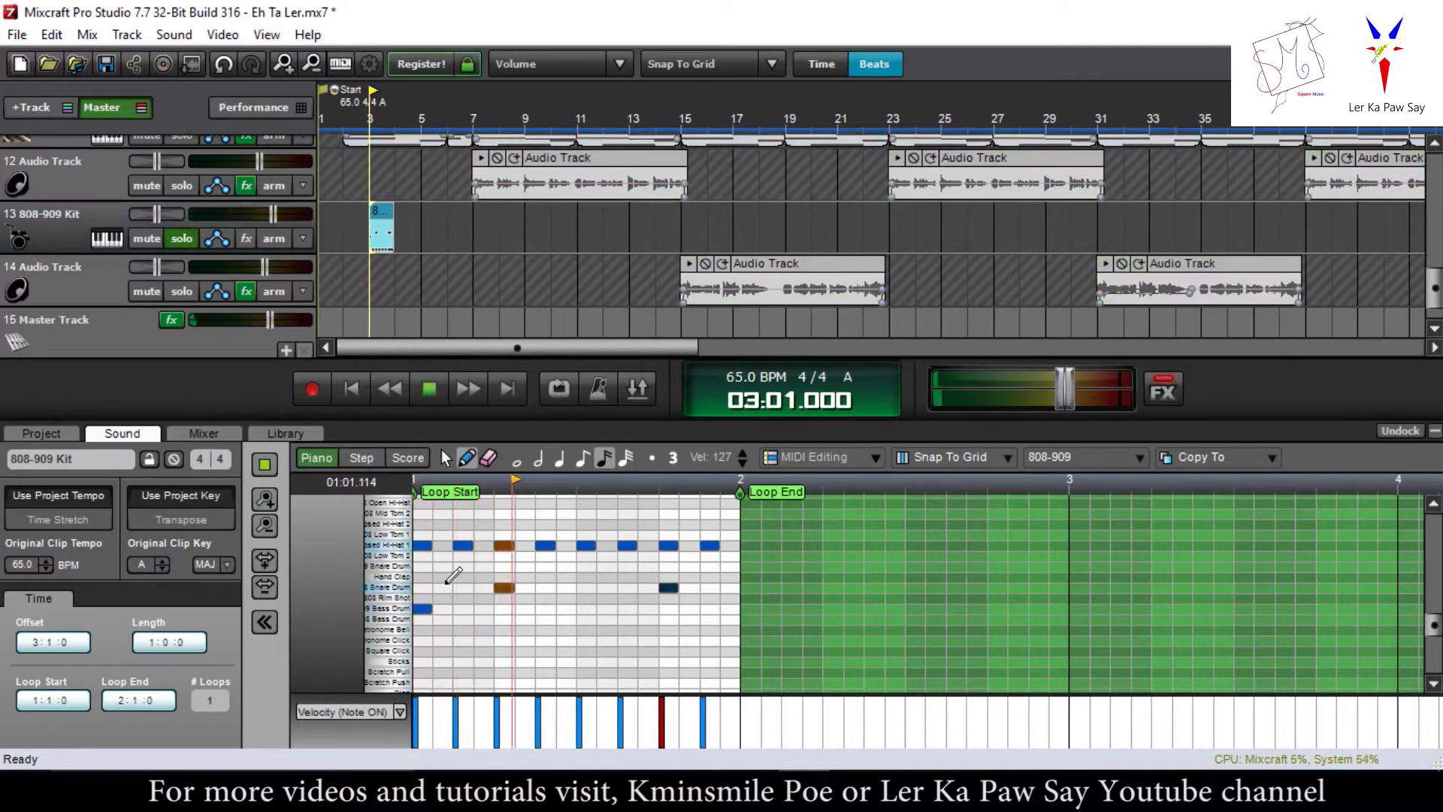
pyautogui.press('space')
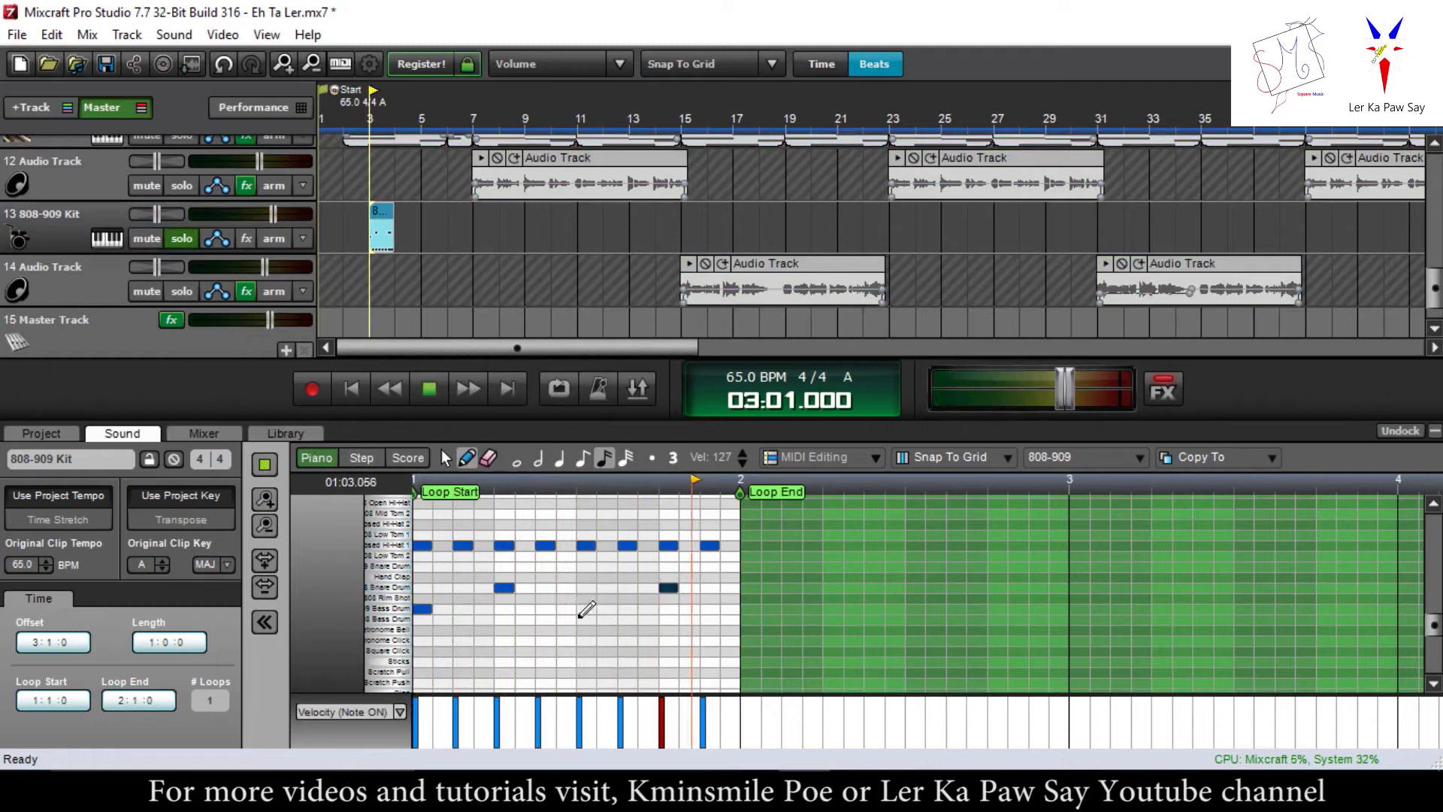
# - Add 909 Bass Drum hits on the eighth and eleventh sixteenth notes of the measure and play the loop
pyautogui.click(565, 608)
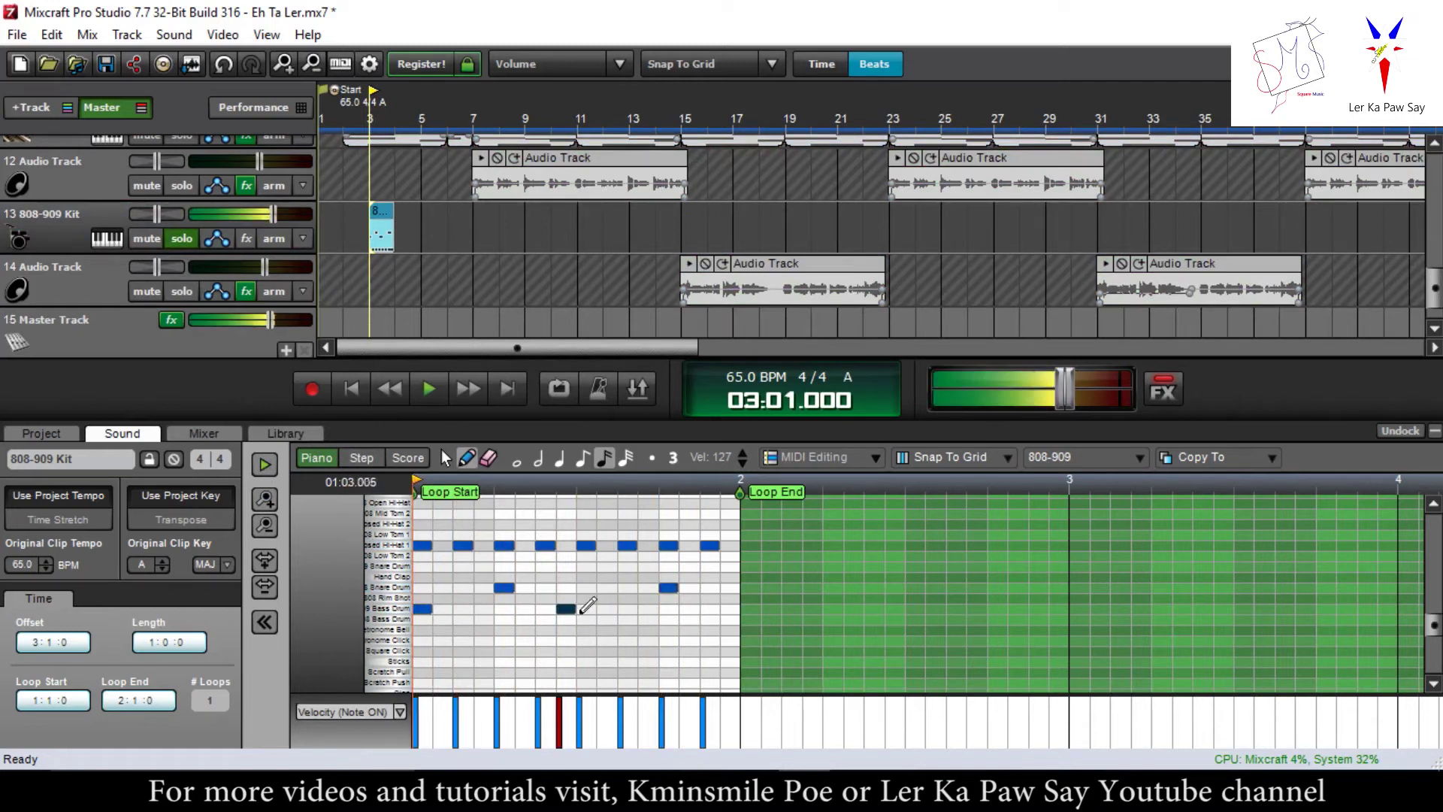
pyautogui.click(606, 608)
pyautogui.click(264, 465)
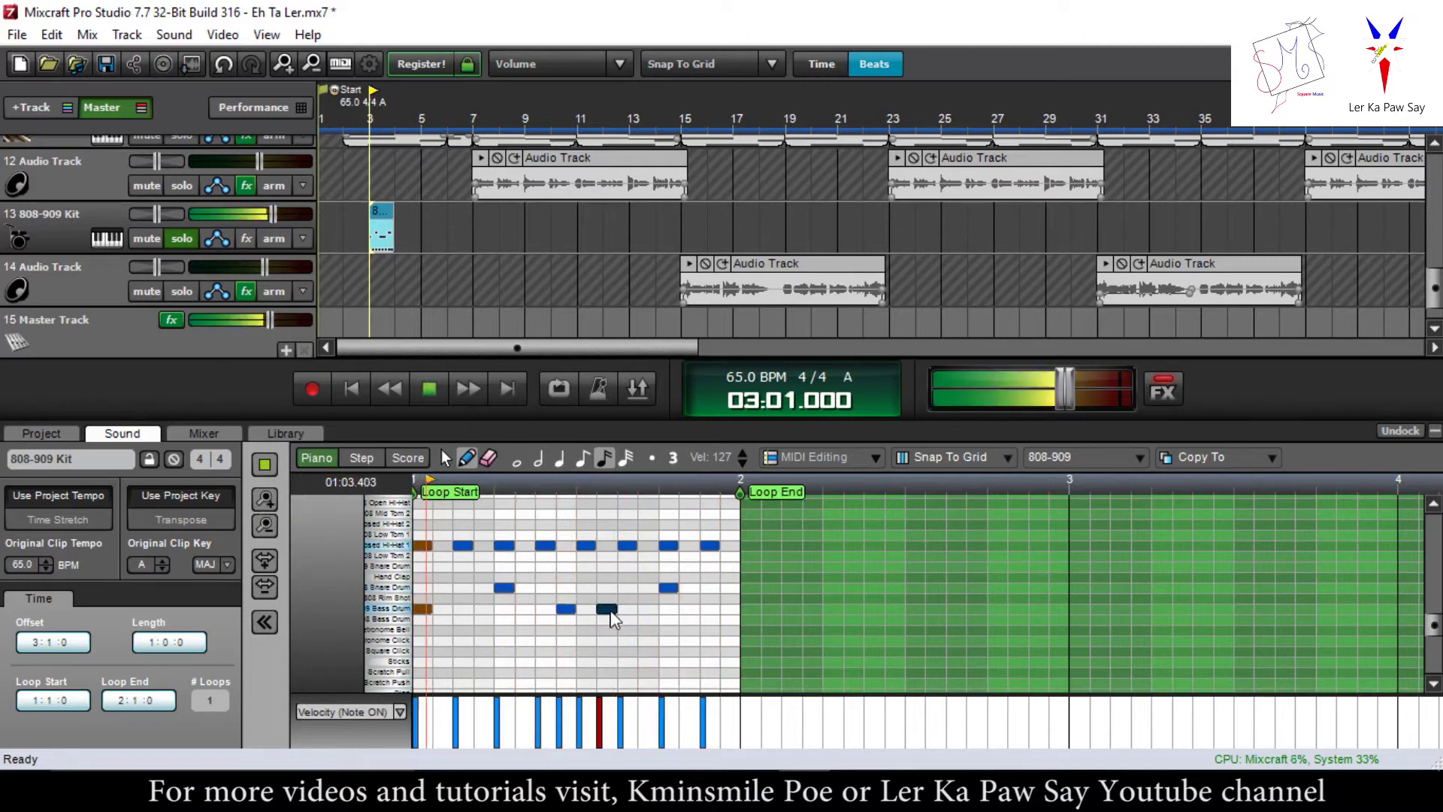
pyautogui.moveTo(611, 607); pyautogui.dragTo(629, 614)
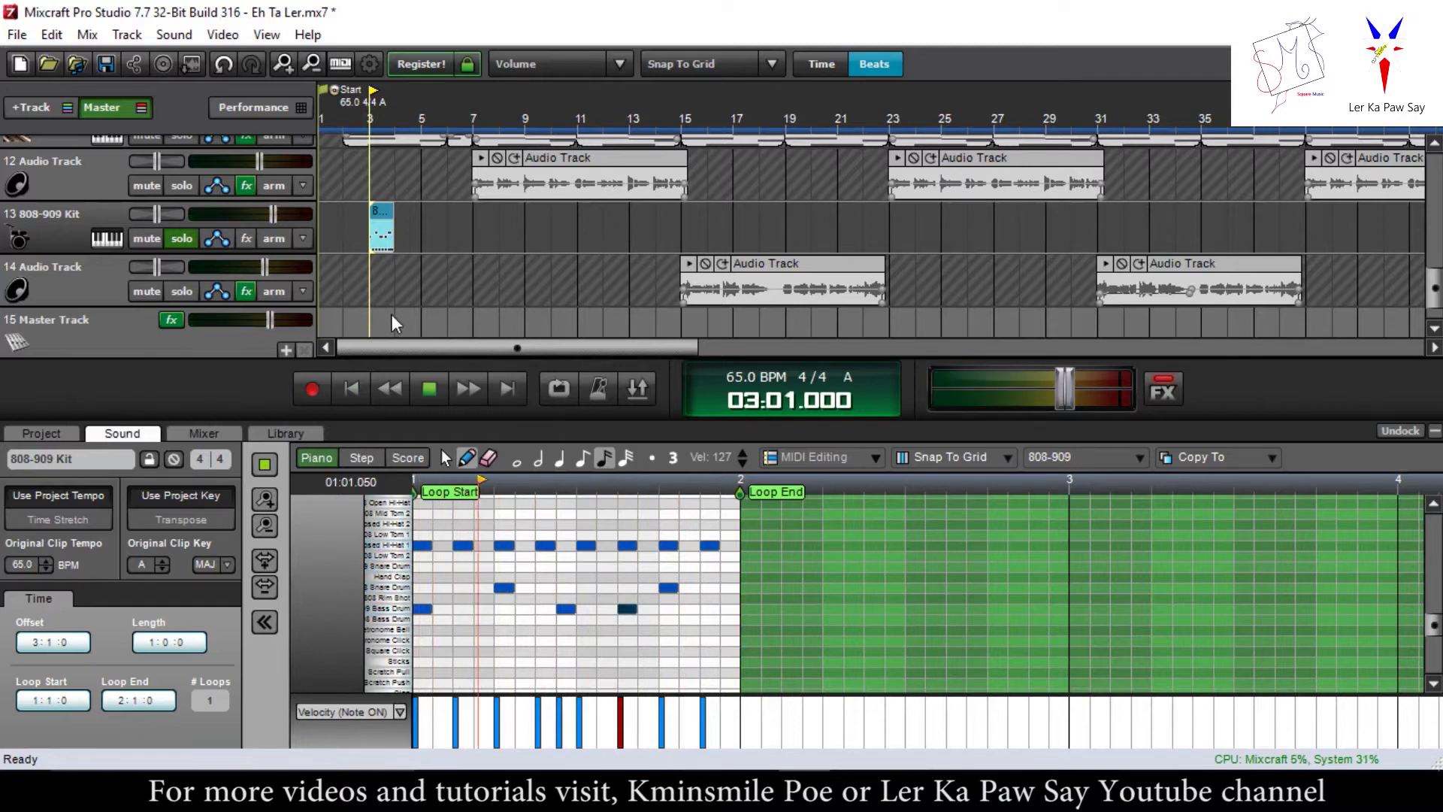
# - Play back the drum clip on the 808-909 Kit track and select the time range around it
pyautogui.scroll(2, 391, 314)
pyautogui.press('space')
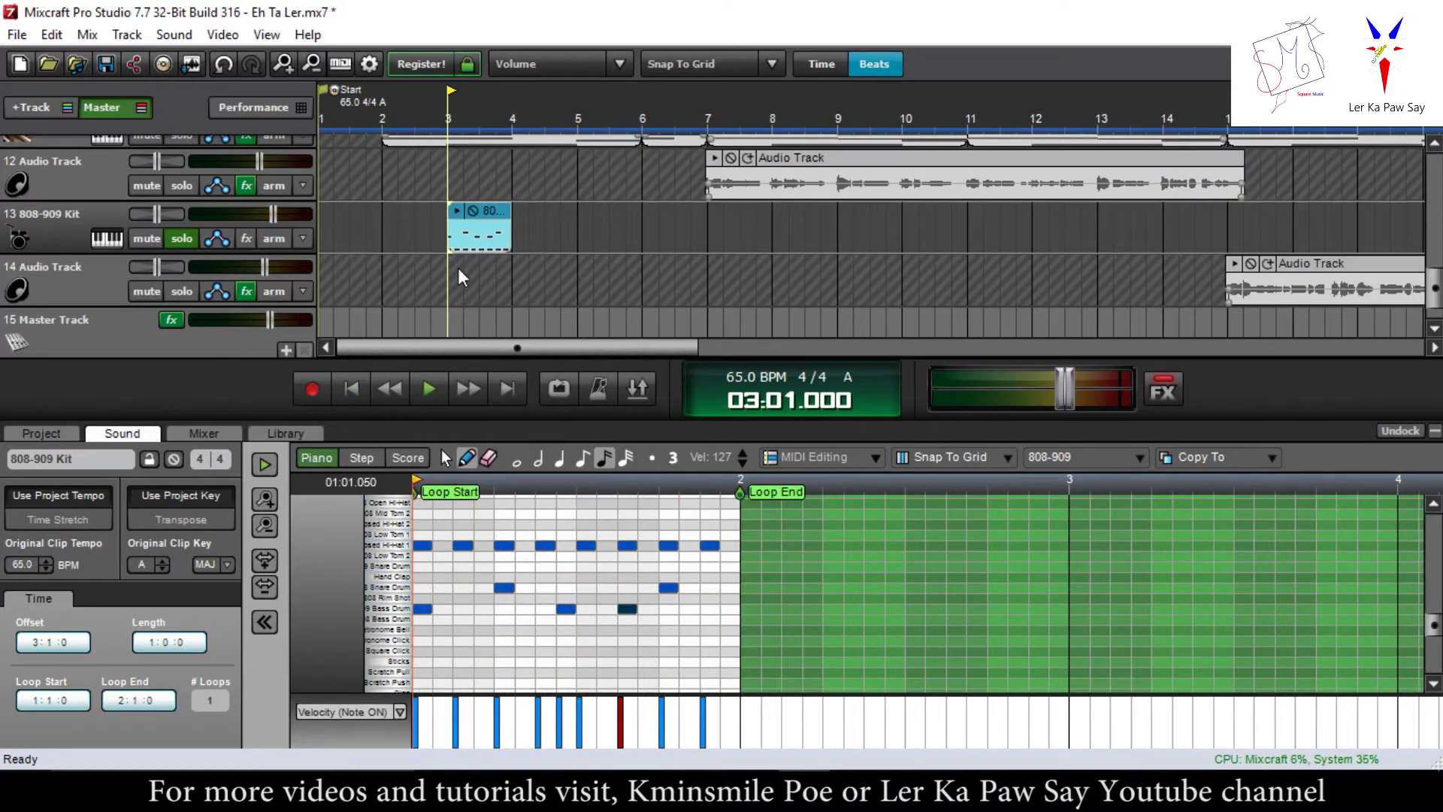
pyautogui.click(454, 226)
pyautogui.press('space')
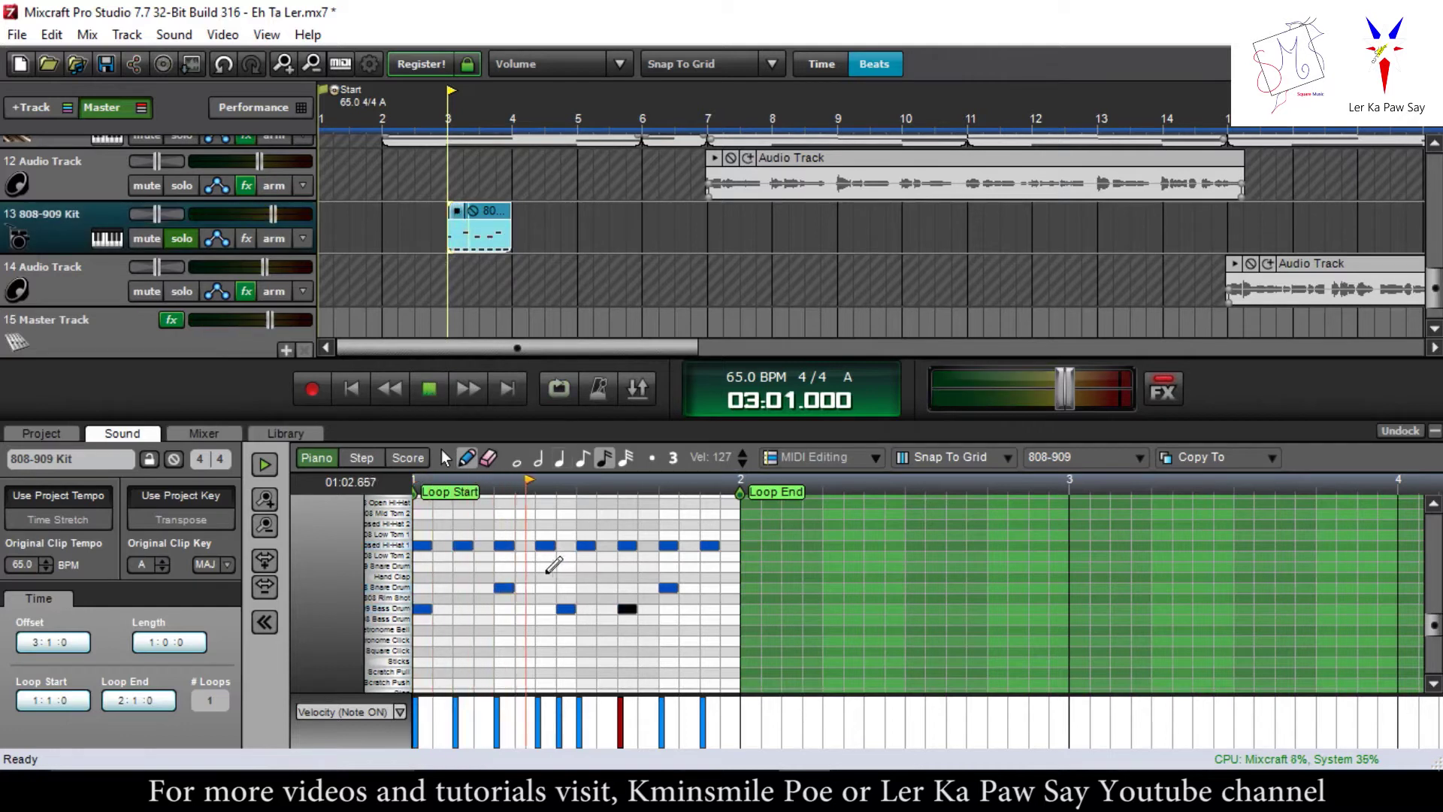
pyautogui.press('space')
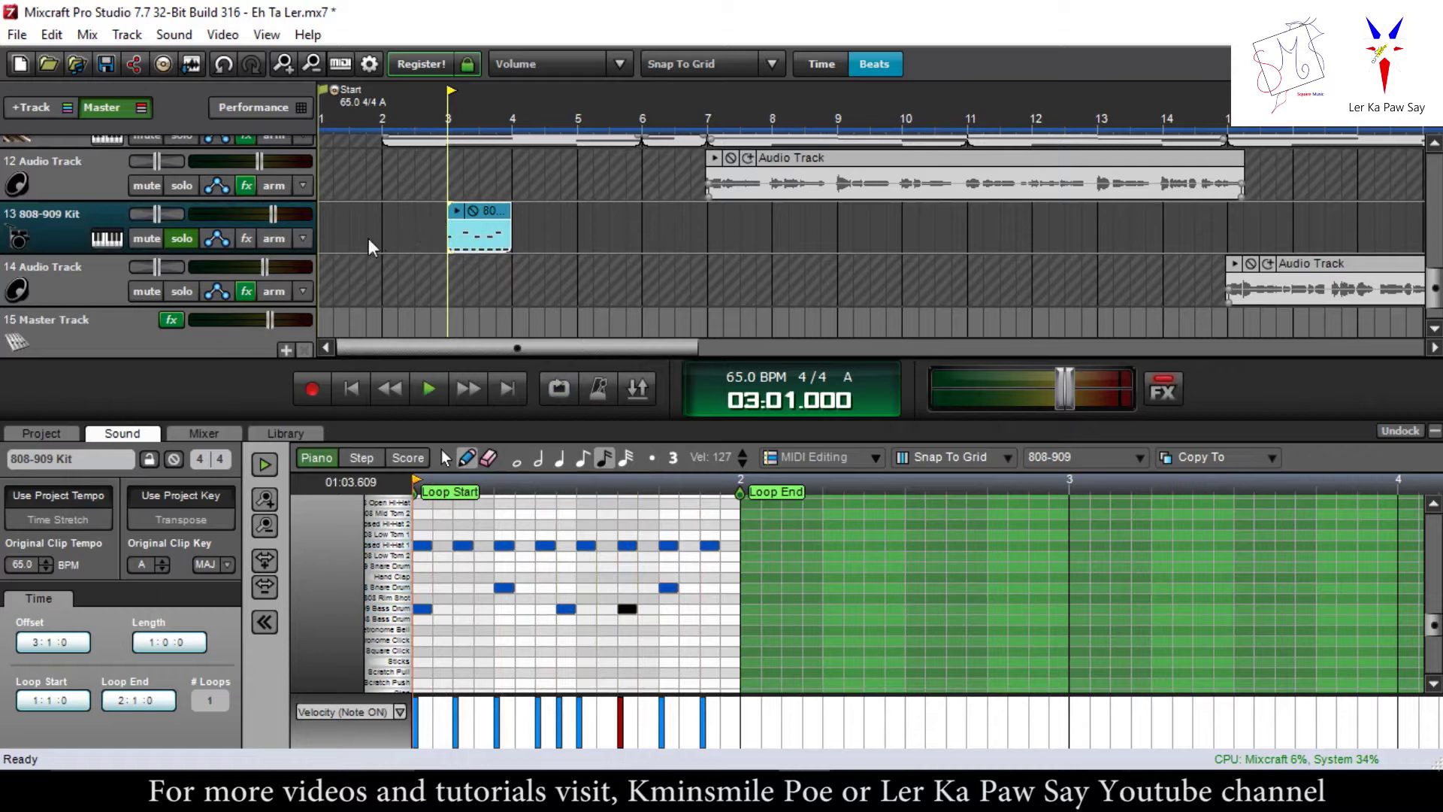
pyautogui.moveTo(369, 237); pyautogui.dragTo(585, 241)
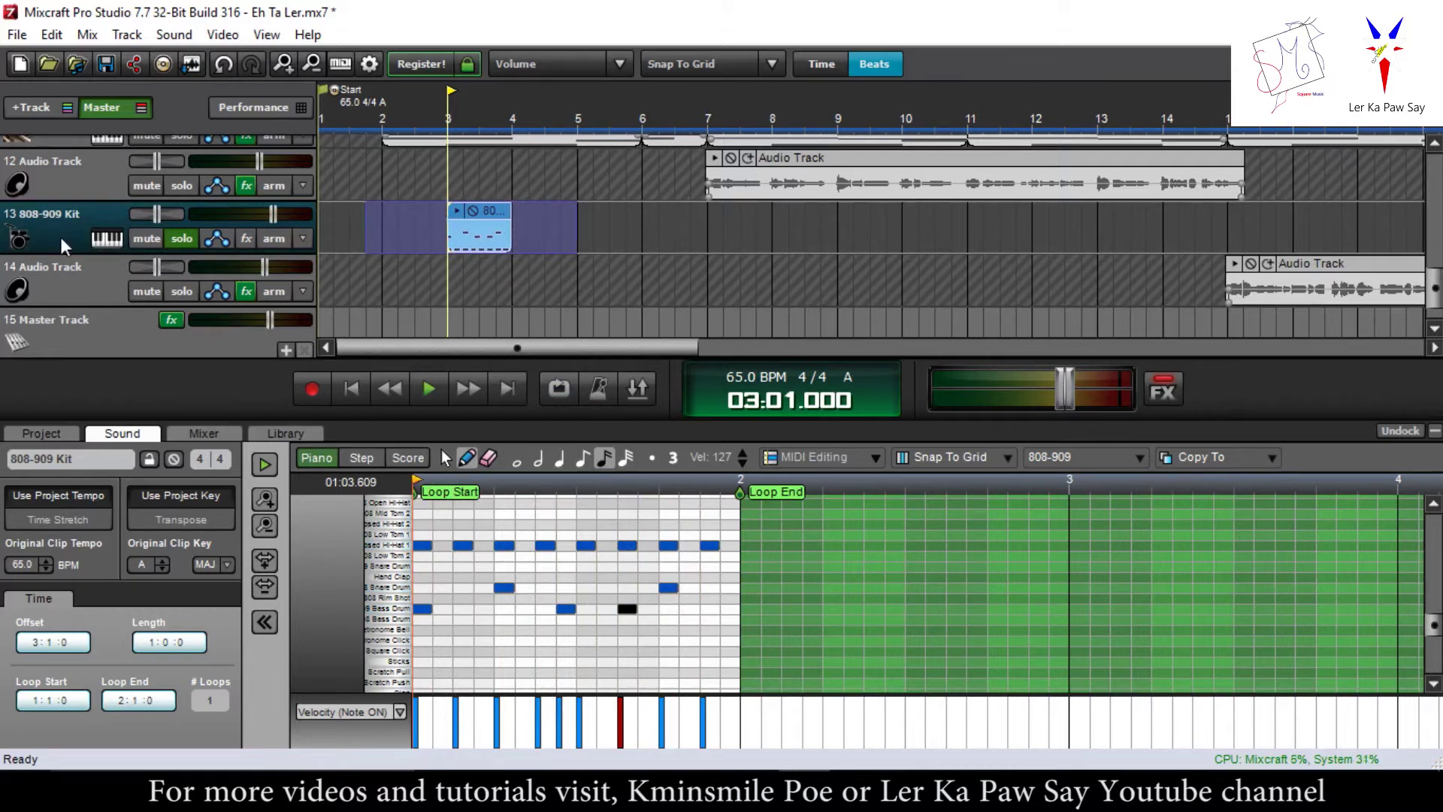
# - Solo the Piano & Strings-Sus track and open its first Acoustic Piano clip in the piano roll
pyautogui.scroll(10, 90, 269)
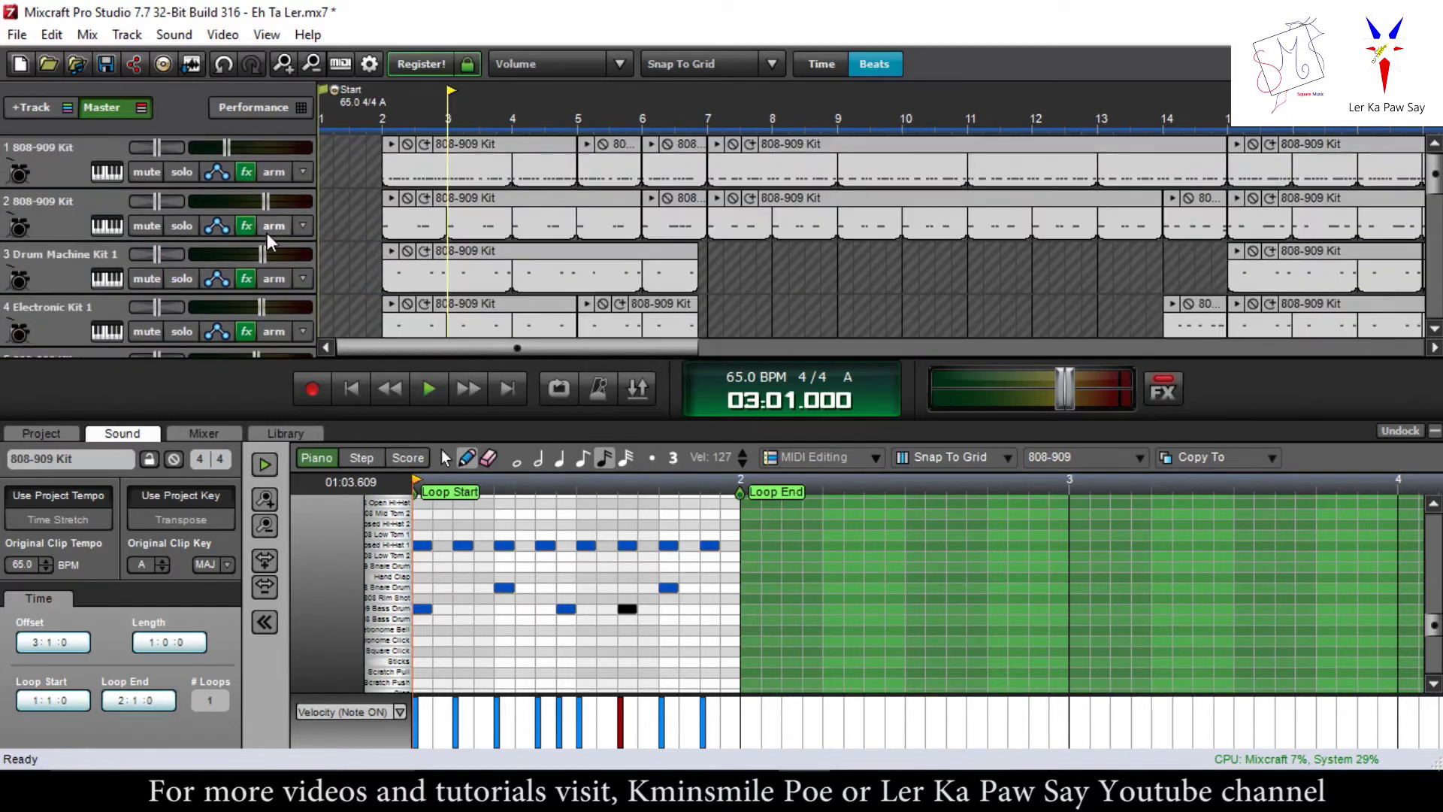
pyautogui.scroll(-4, 245, 261)
pyautogui.scroll(-1, 237, 264)
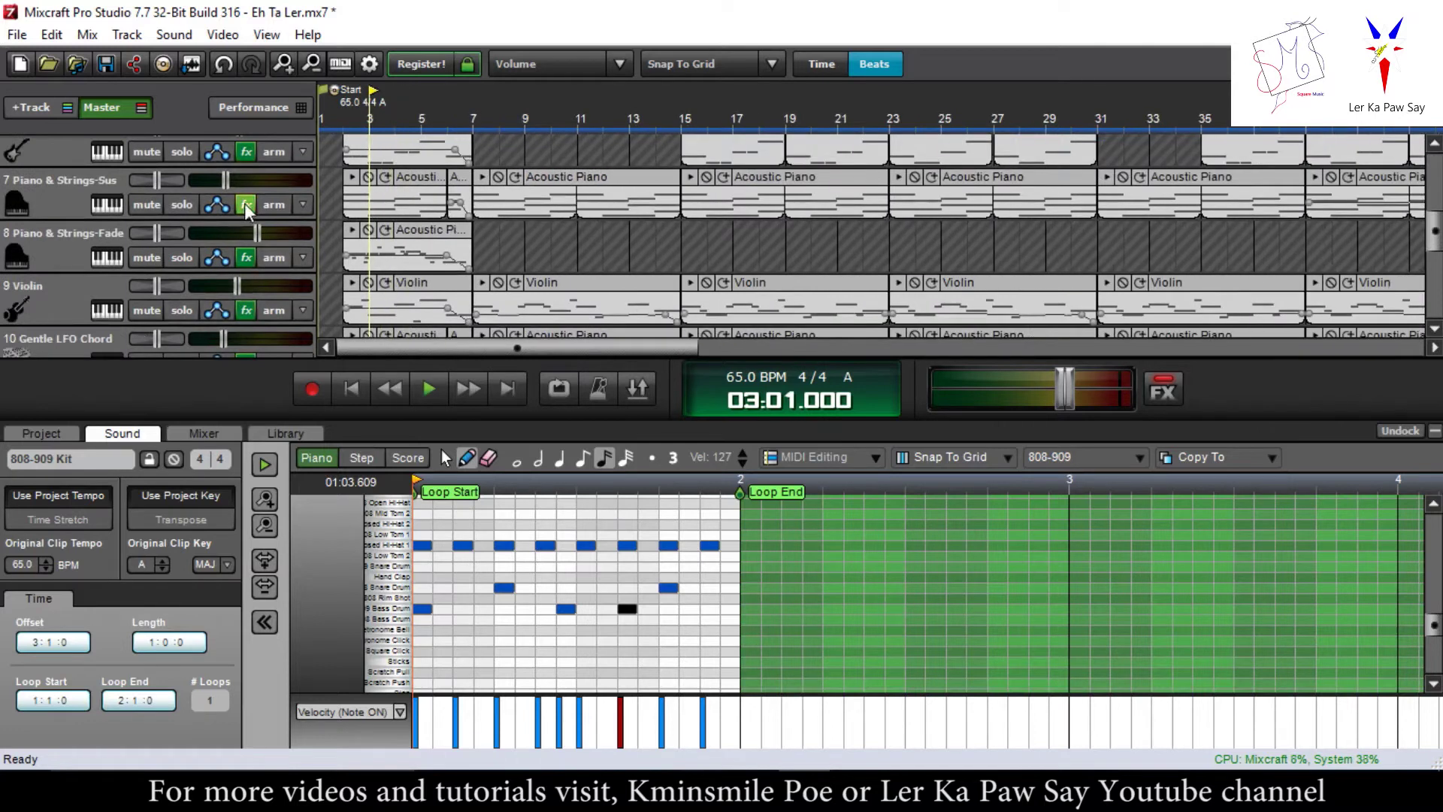
pyautogui.click(186, 208)
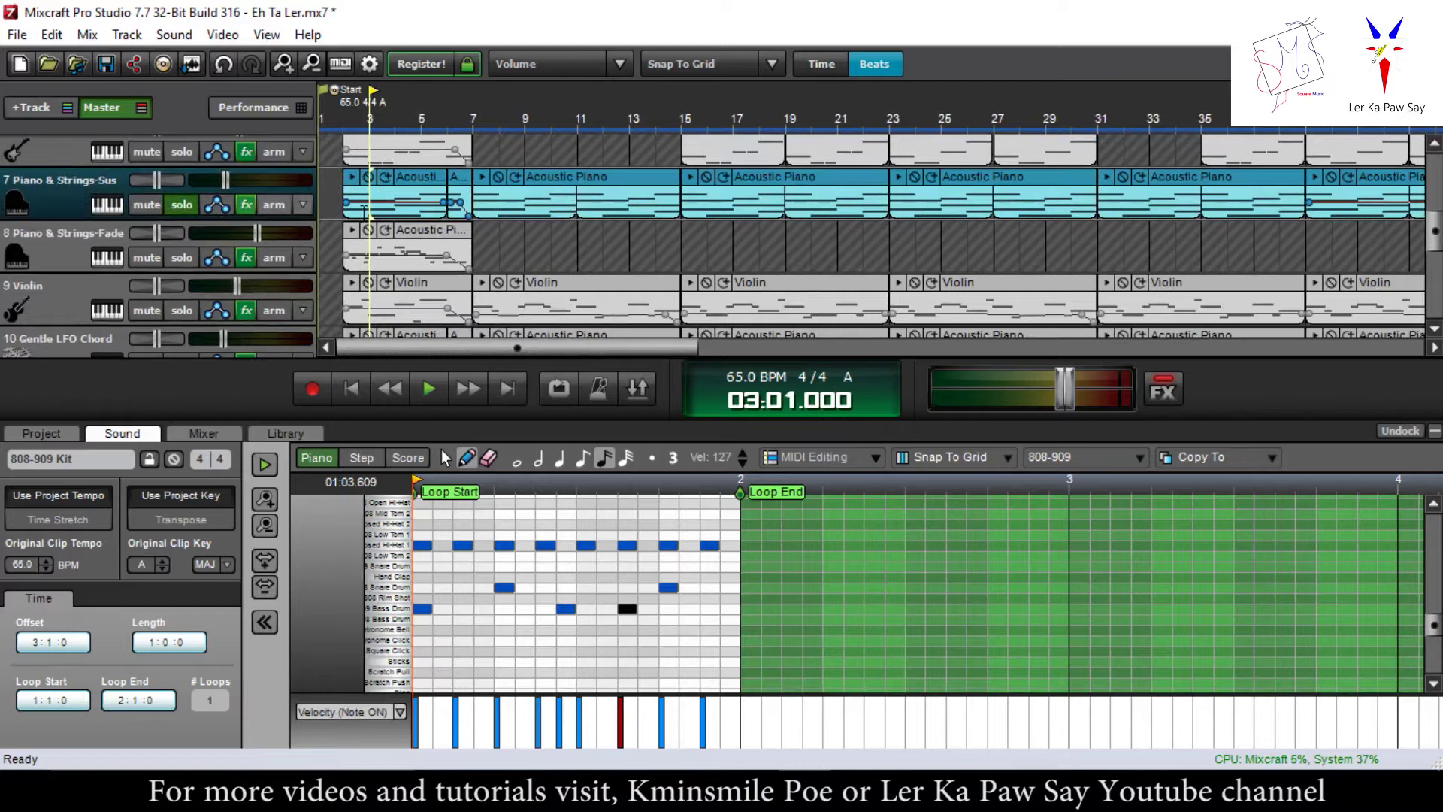
pyautogui.click(413, 182)
pyautogui.scroll(-1, 396, 635)
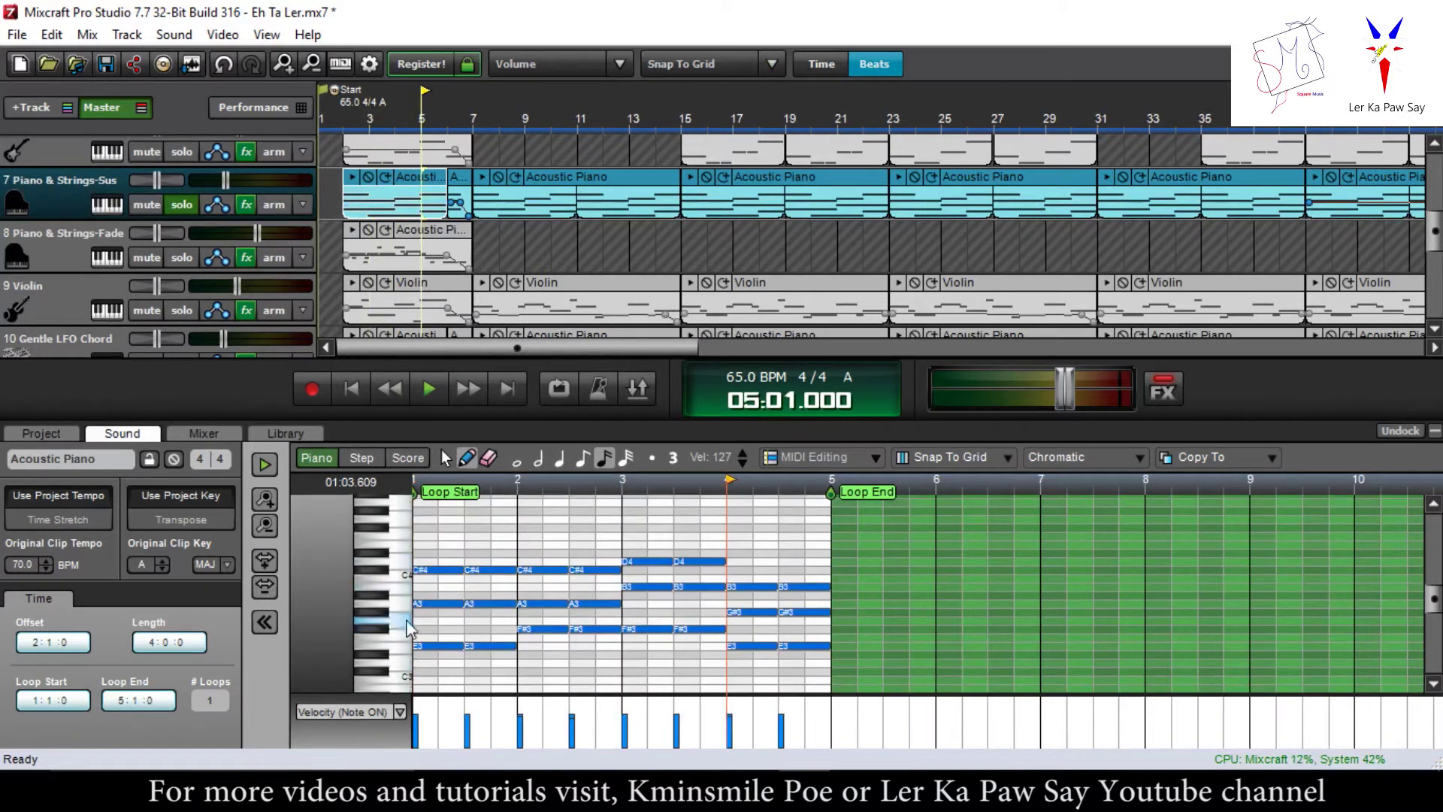
# - Audition the E3, A3 and C#4 notes of the piano clip's first chord
pyautogui.click(390, 649)
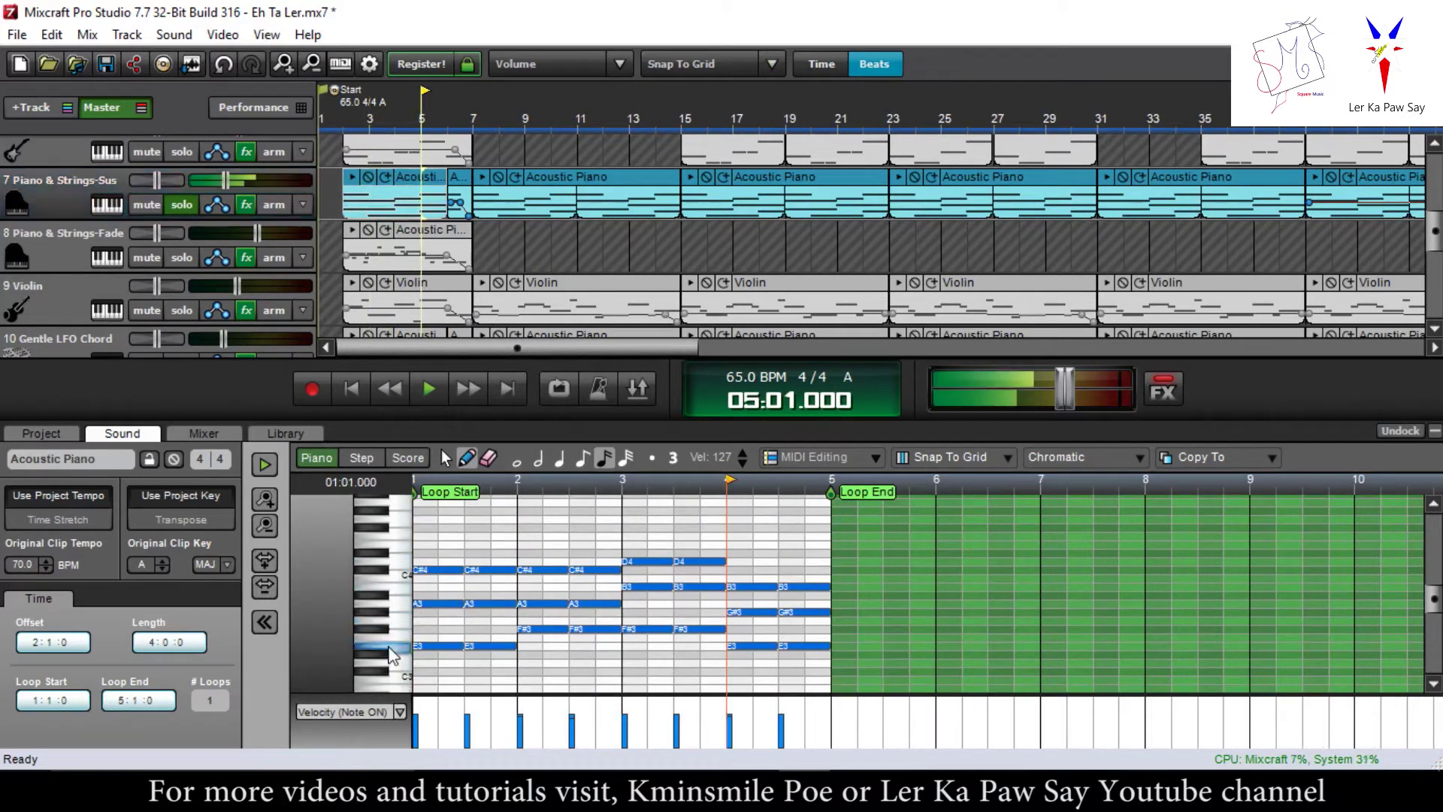
pyautogui.click(394, 649)
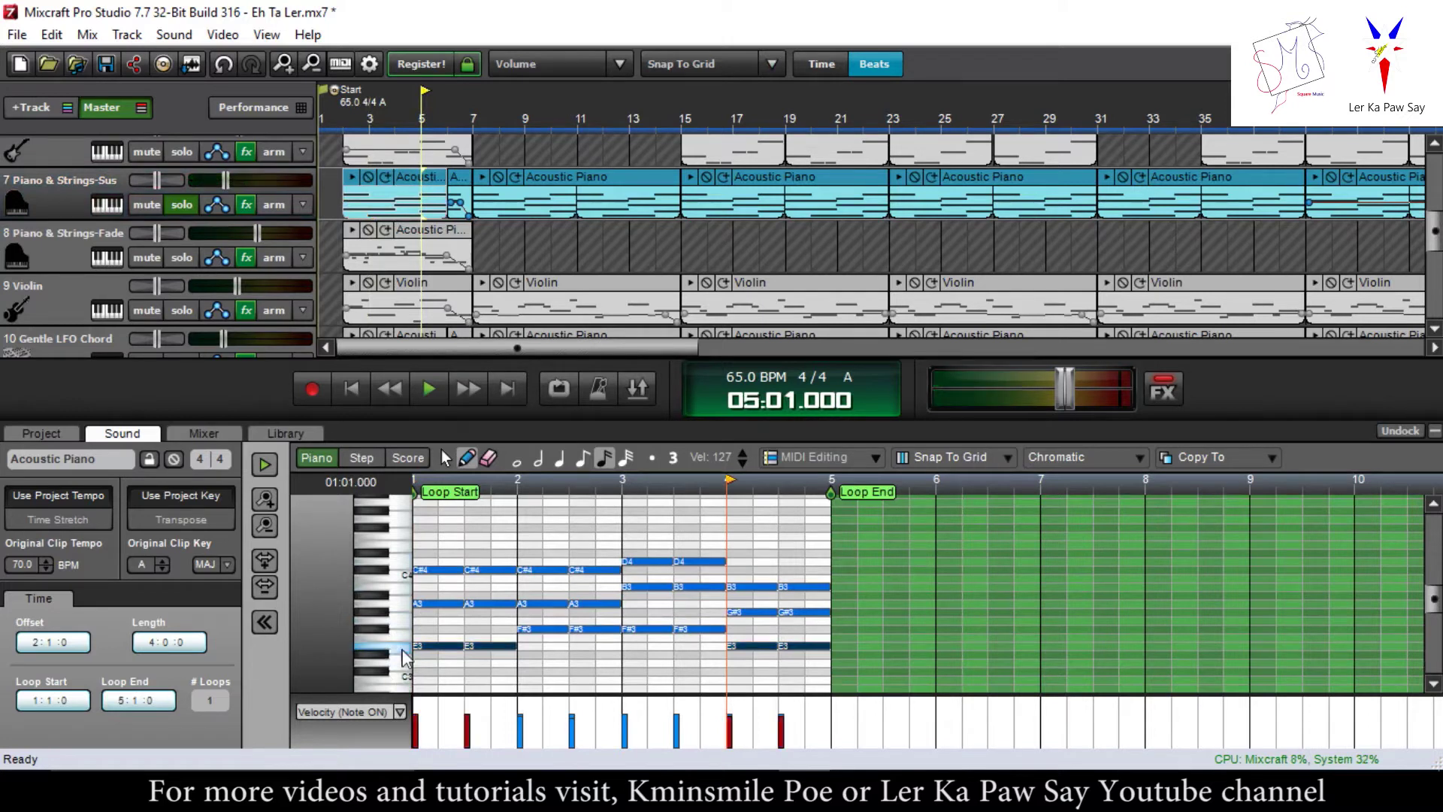
pyautogui.click(398, 612)
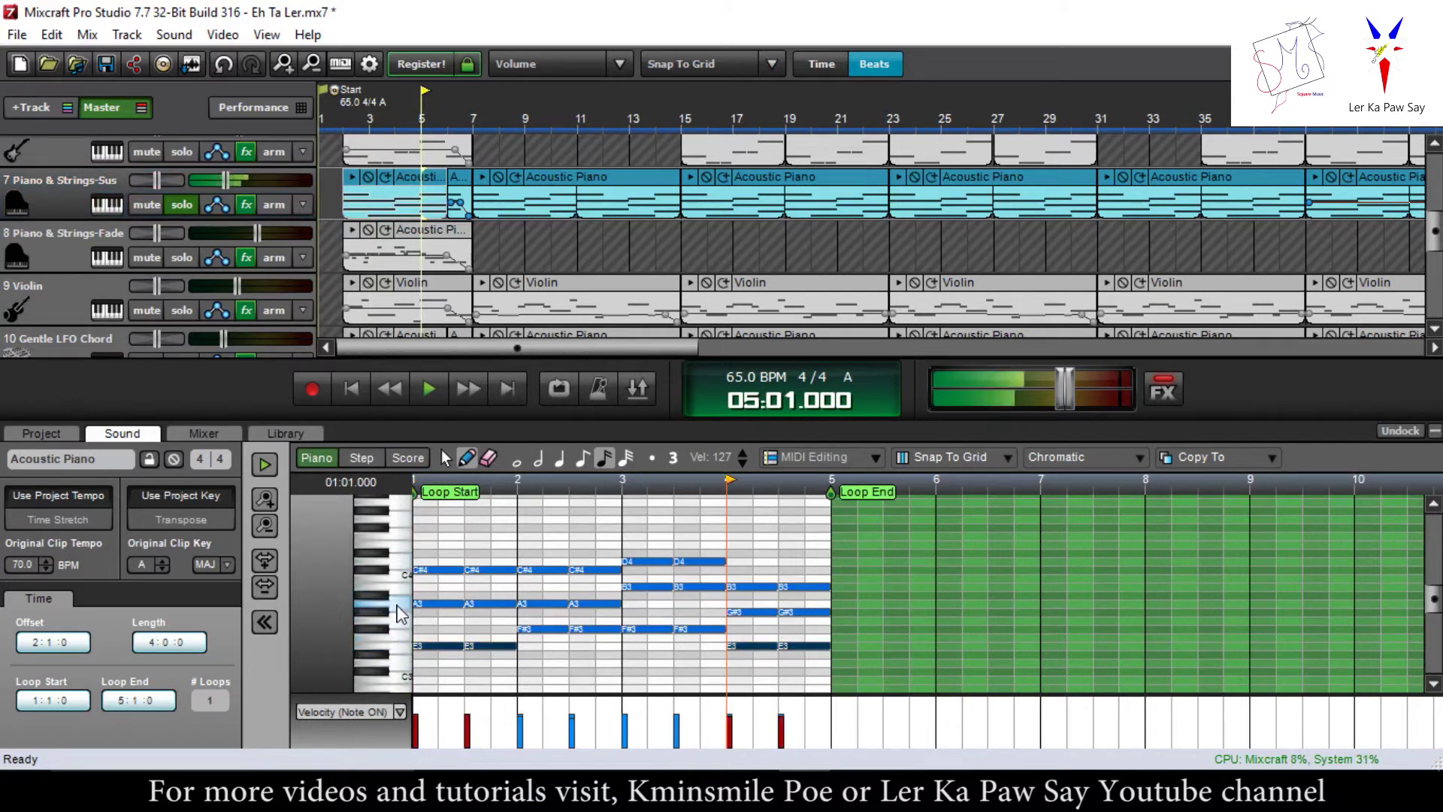
pyautogui.click(409, 571)
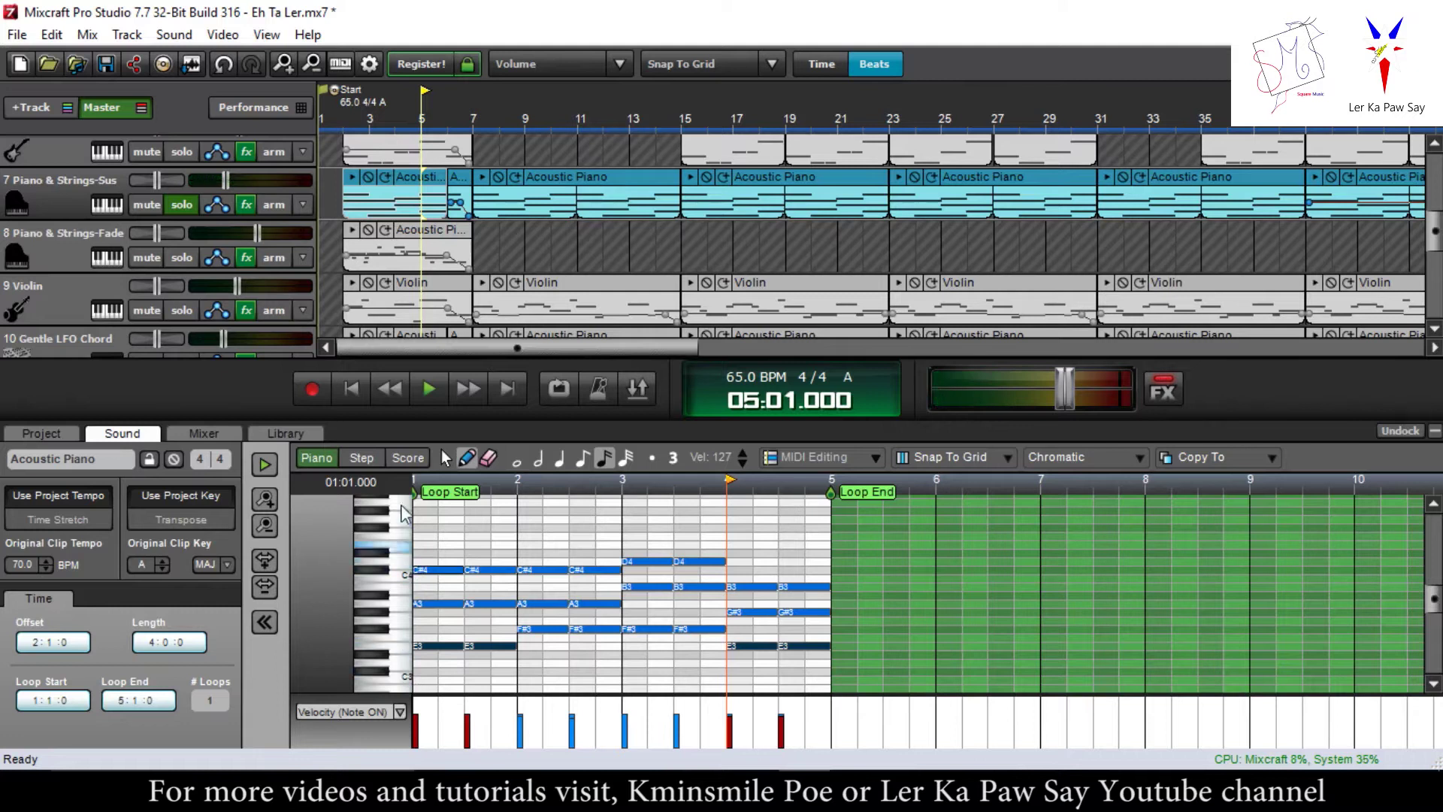
# - Play the Acoustic Piano clip's chord progression from the start of the clip
pyautogui.click(416, 479)
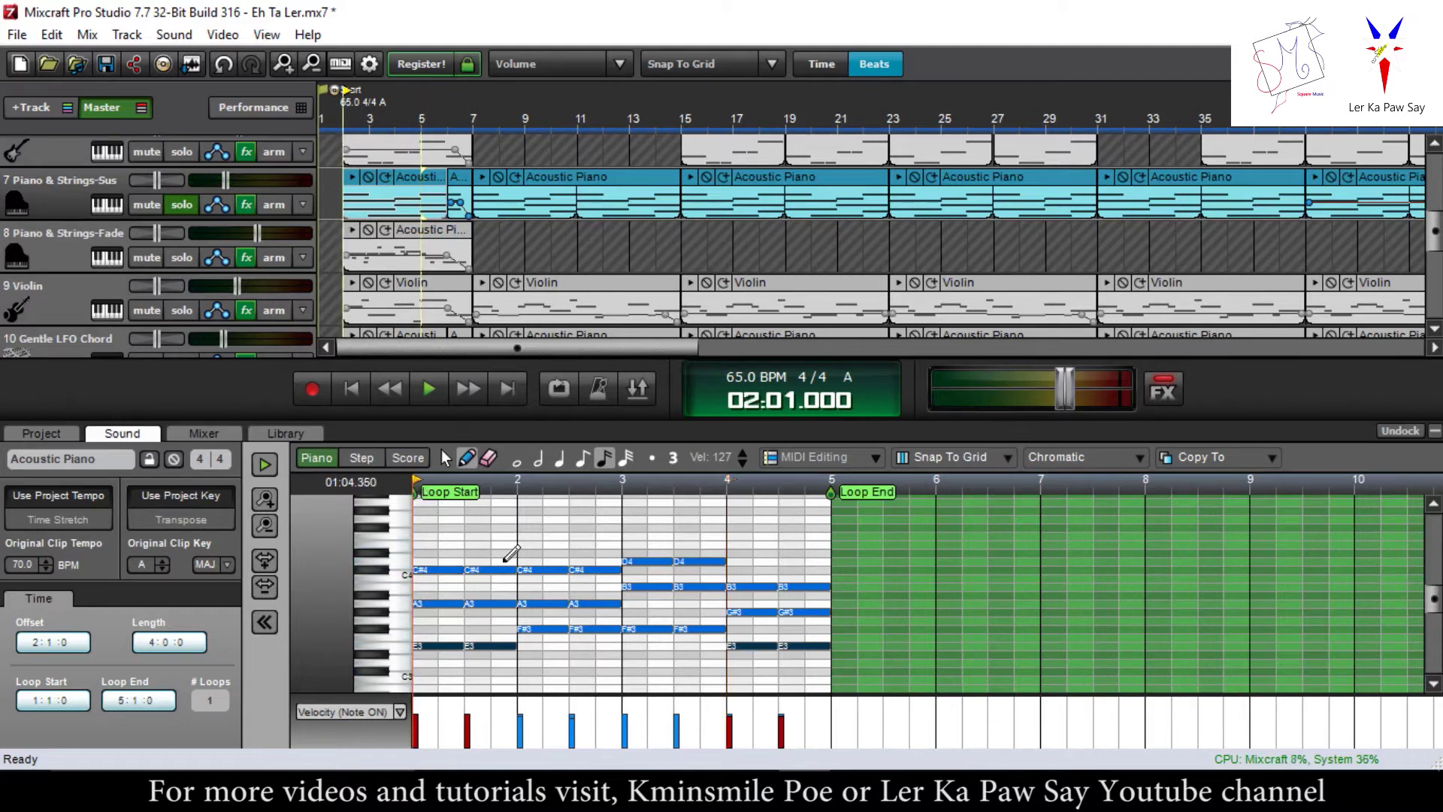
pyautogui.scroll(-2, 272, 473)
pyautogui.scroll(-2, 424, 562)
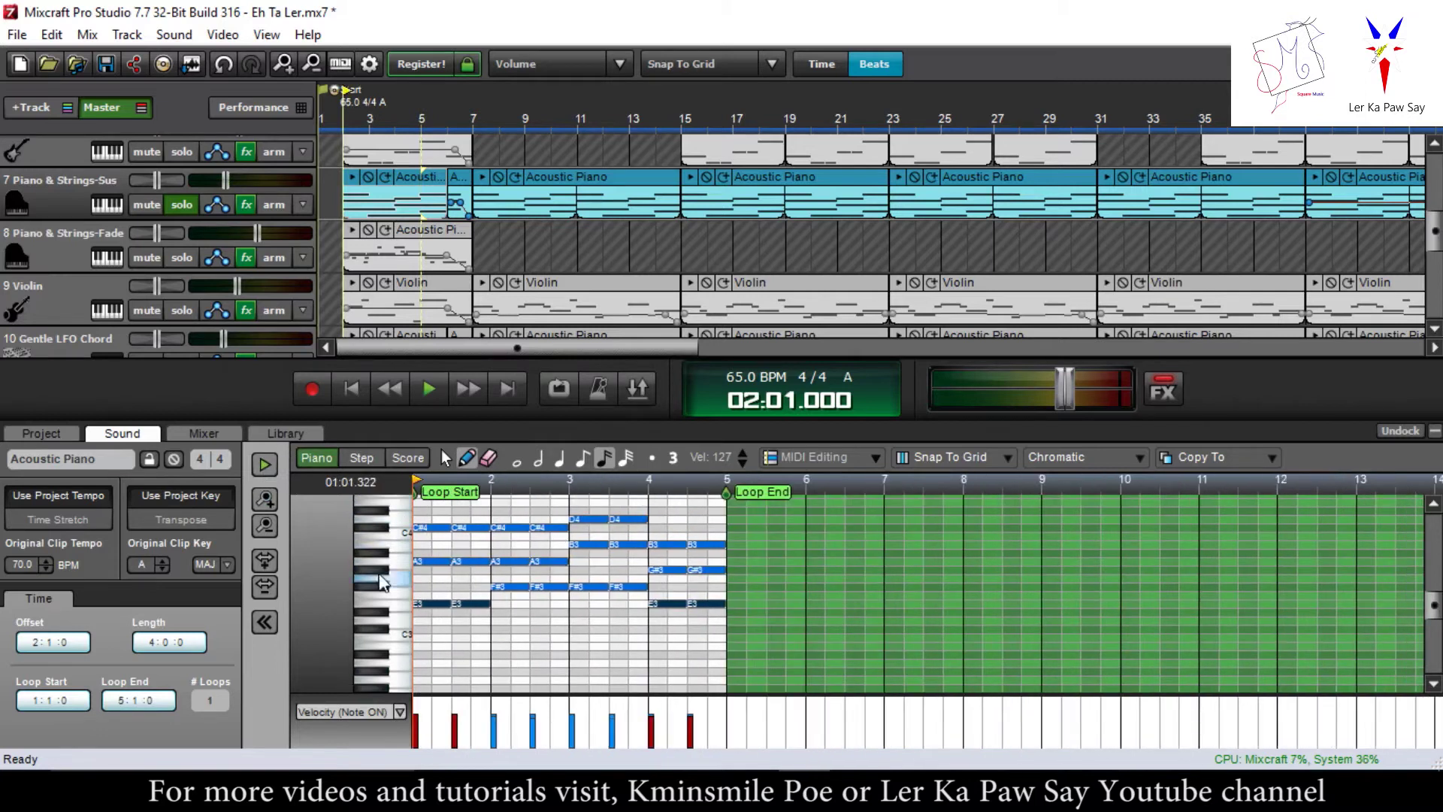
pyautogui.scroll(2, 451, 552)
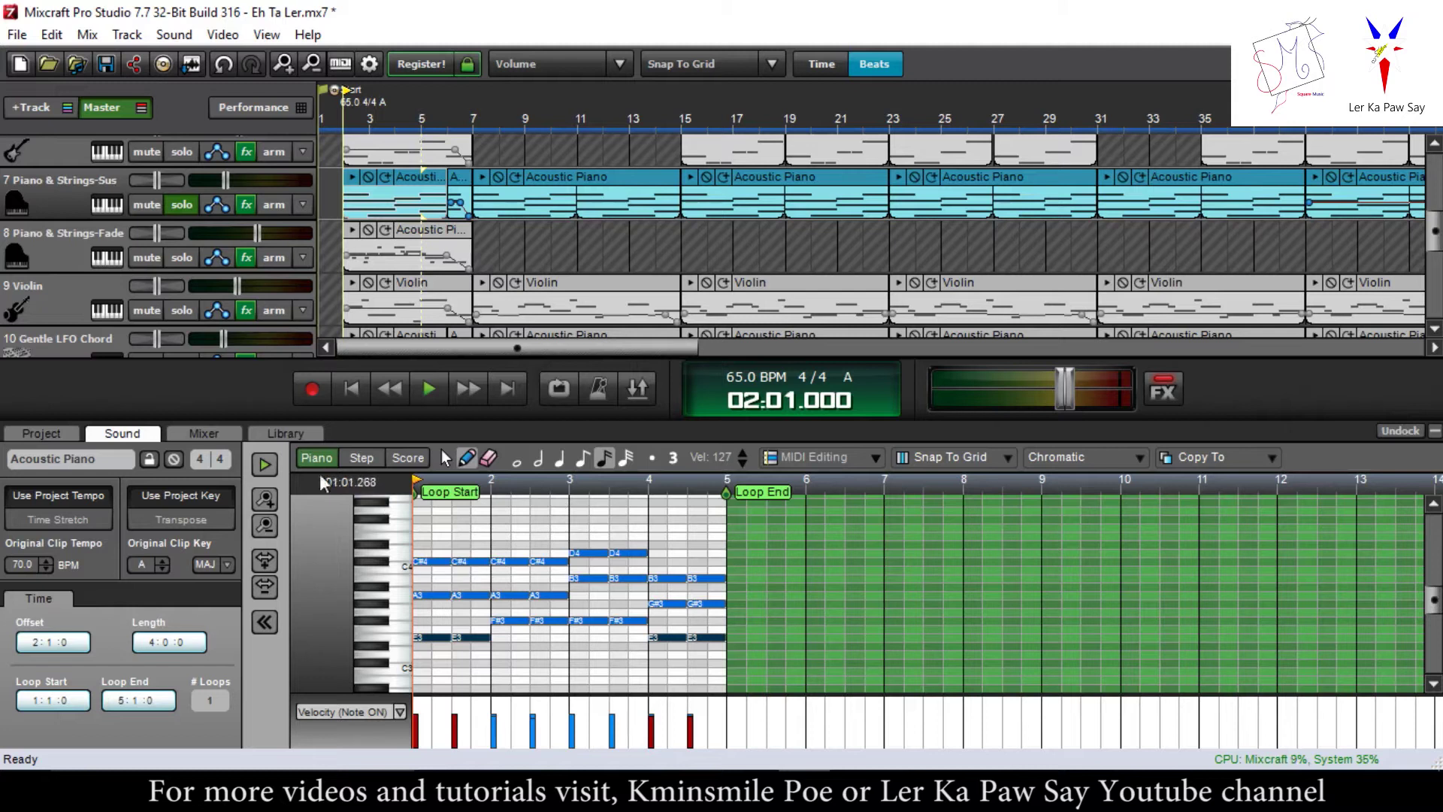
pyautogui.click(264, 462)
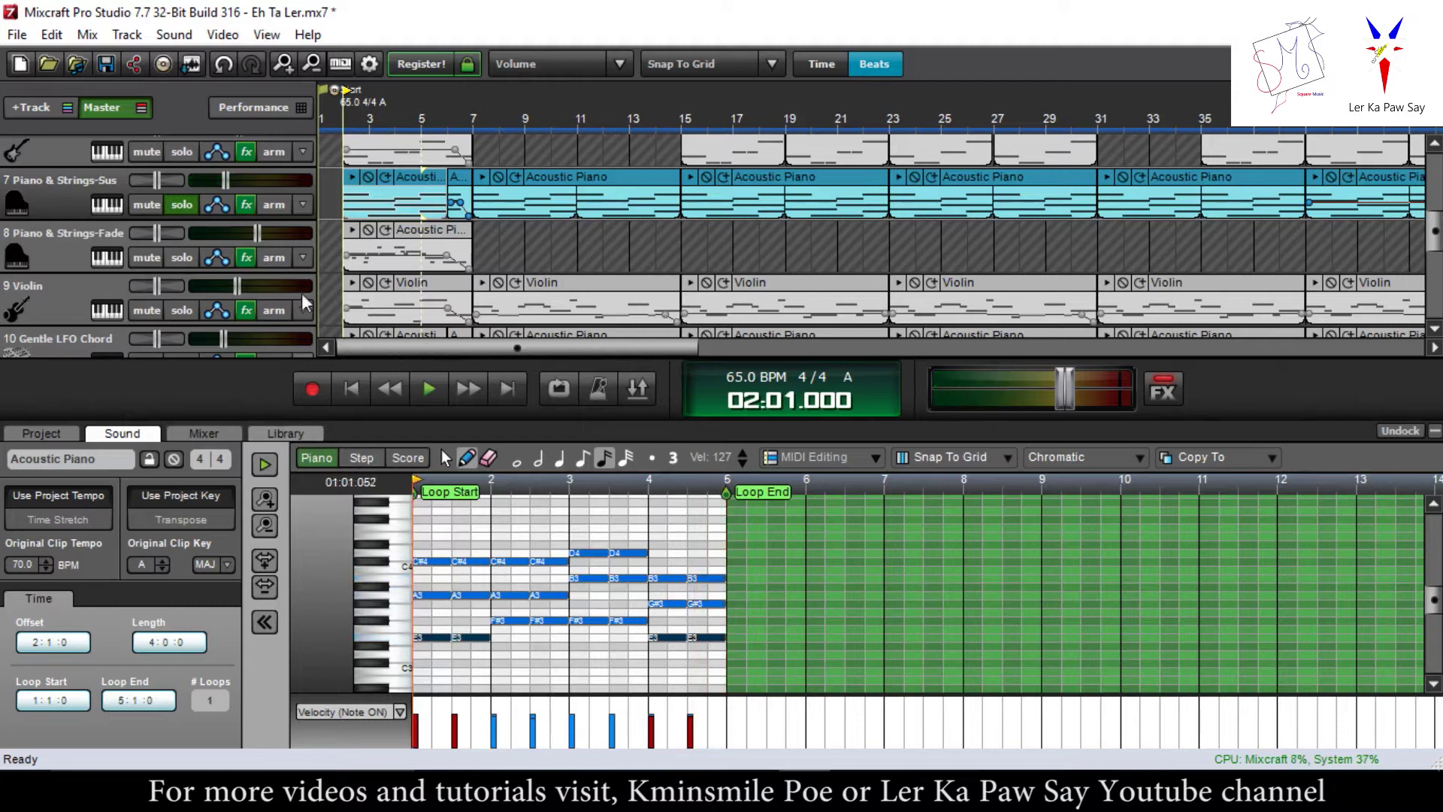
pyautogui.click(334, 180)
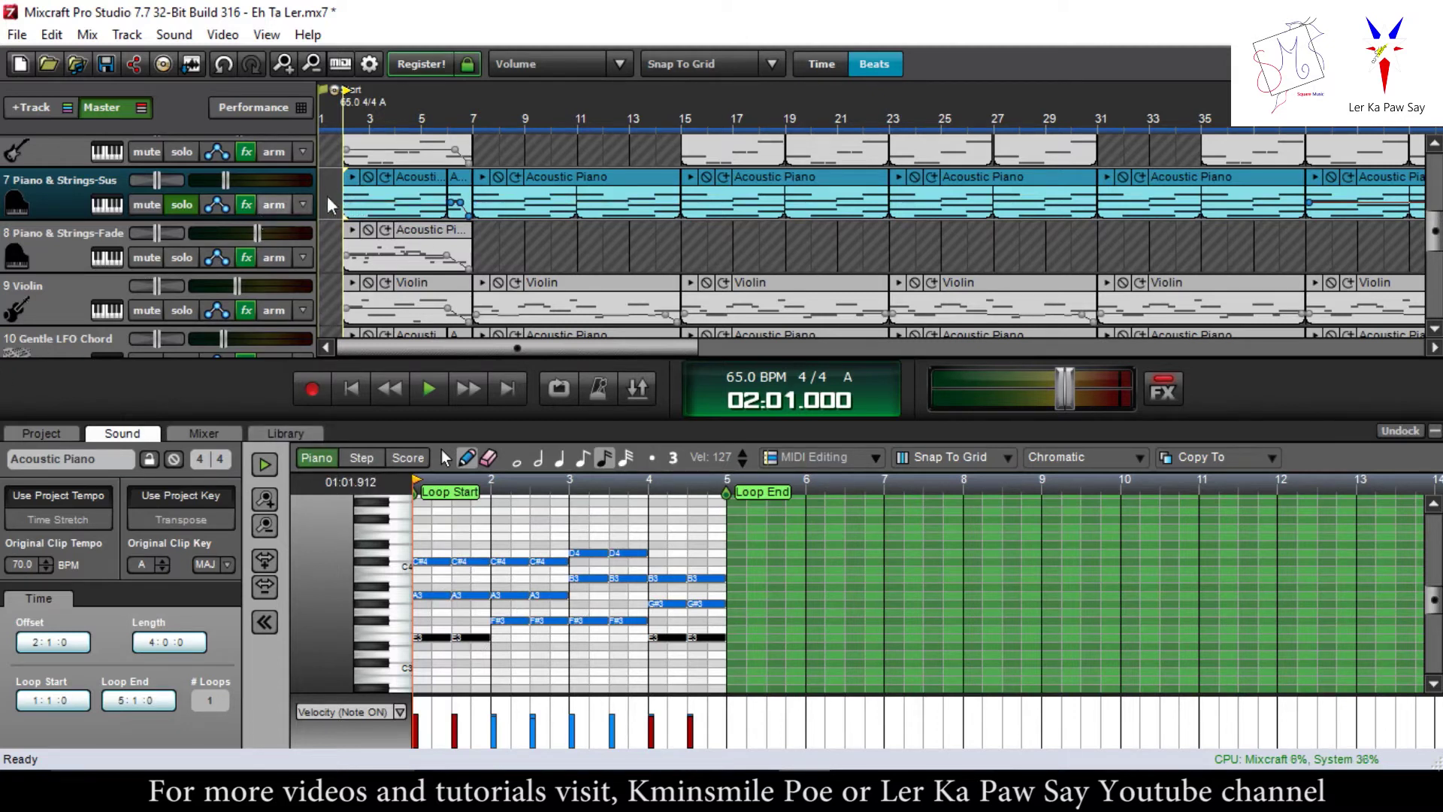
# - Solo the Gentle LFO Chord track together with the Piano & Strings-Sus track
pyautogui.click(182, 205)
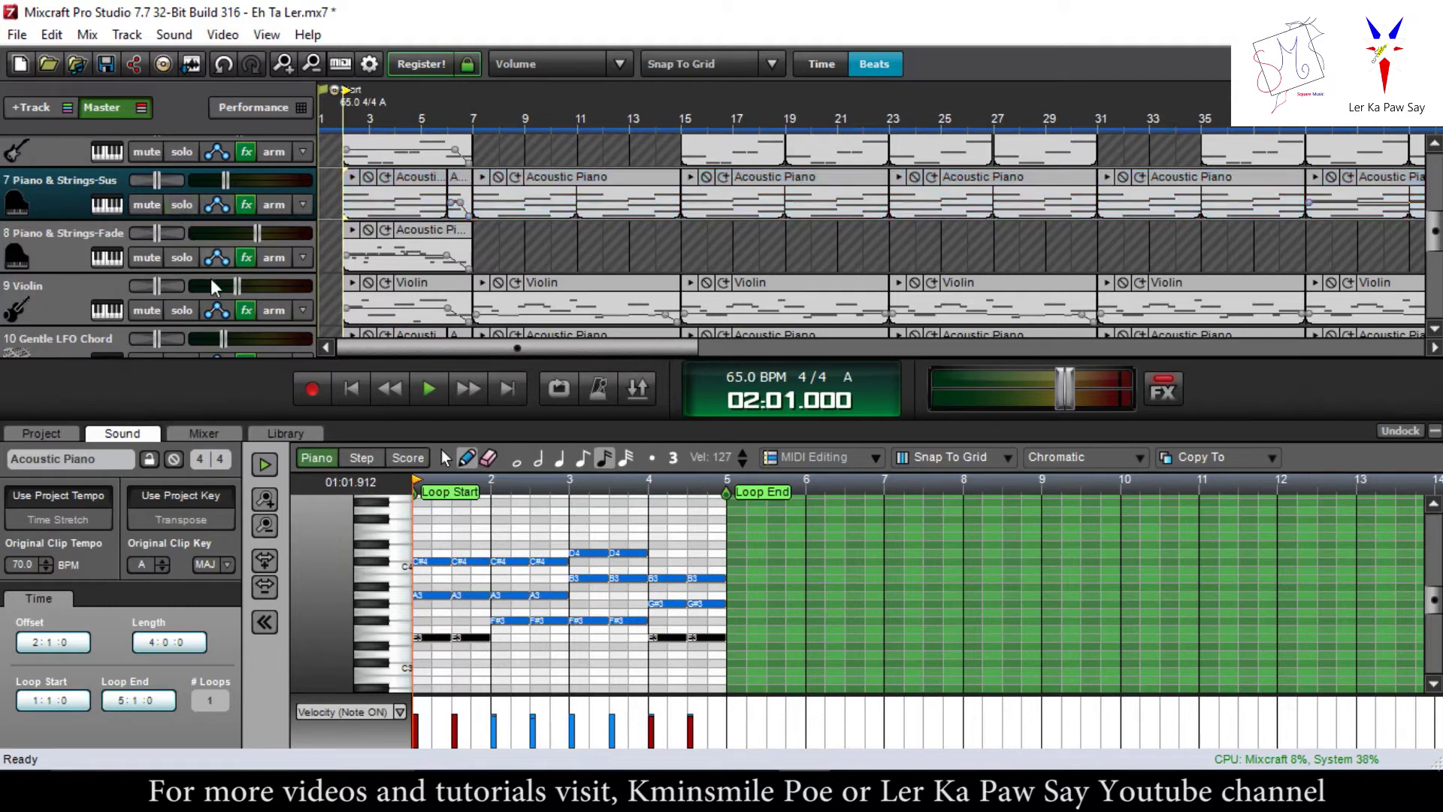
pyautogui.click(186, 205)
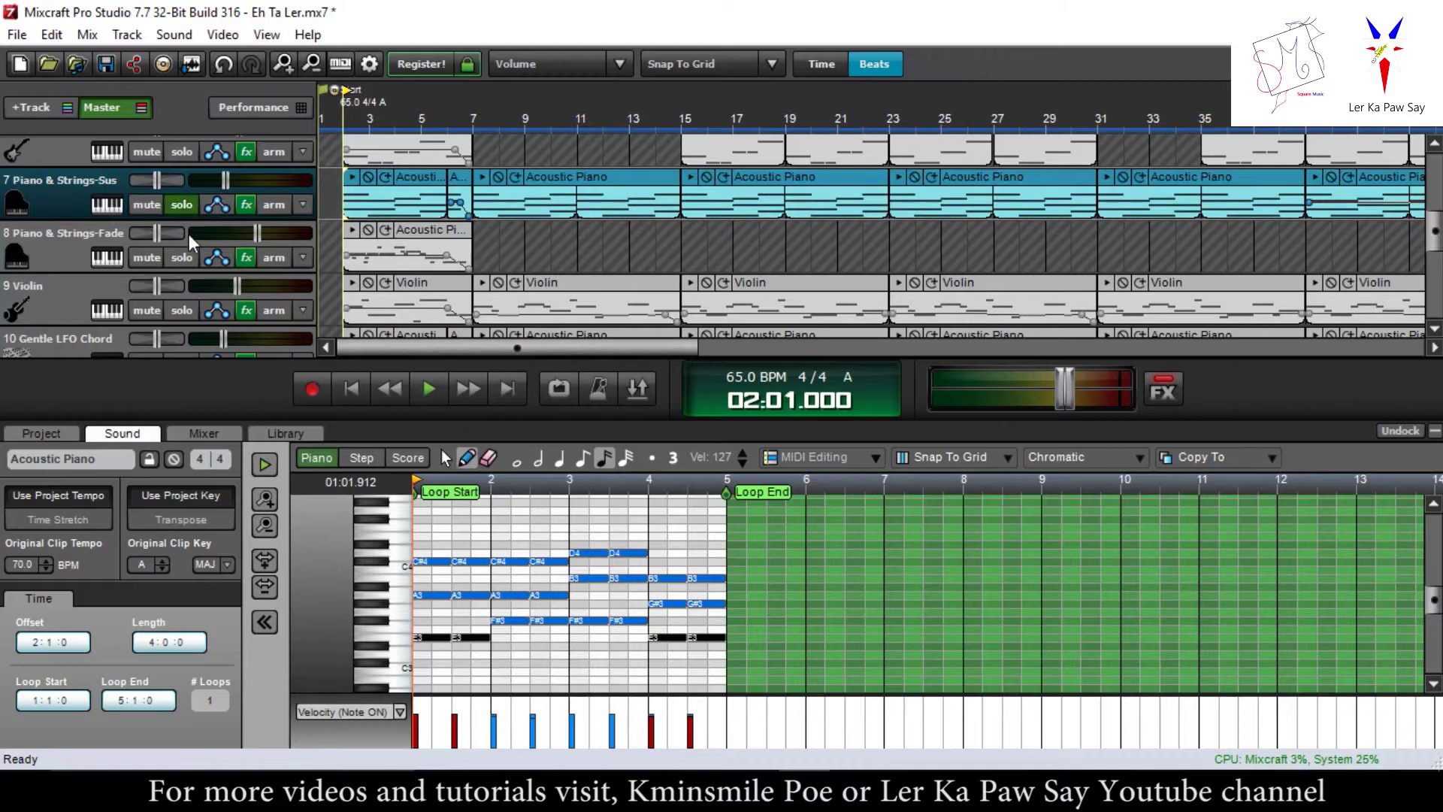
pyautogui.scroll(-2, 188, 233)
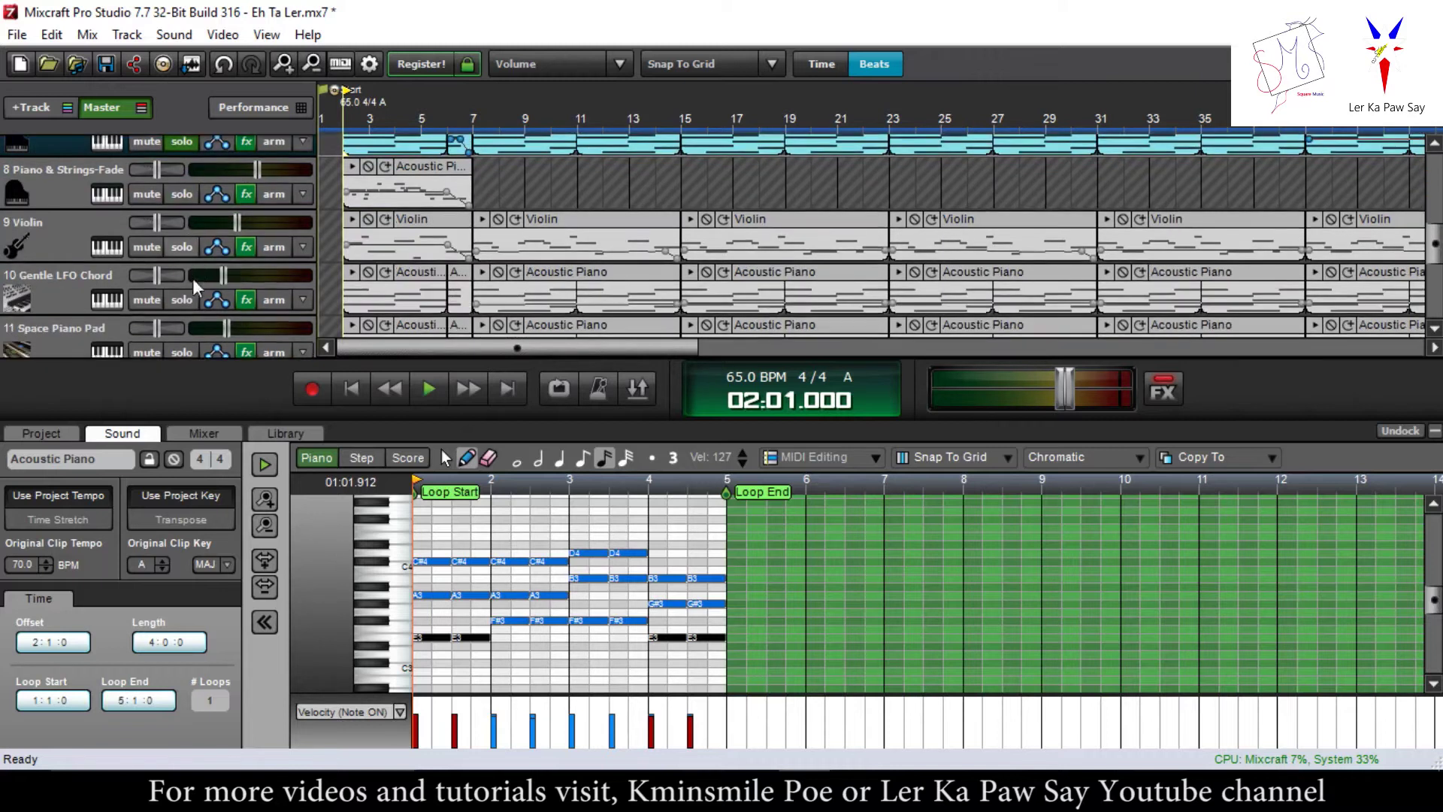
pyautogui.click(181, 301)
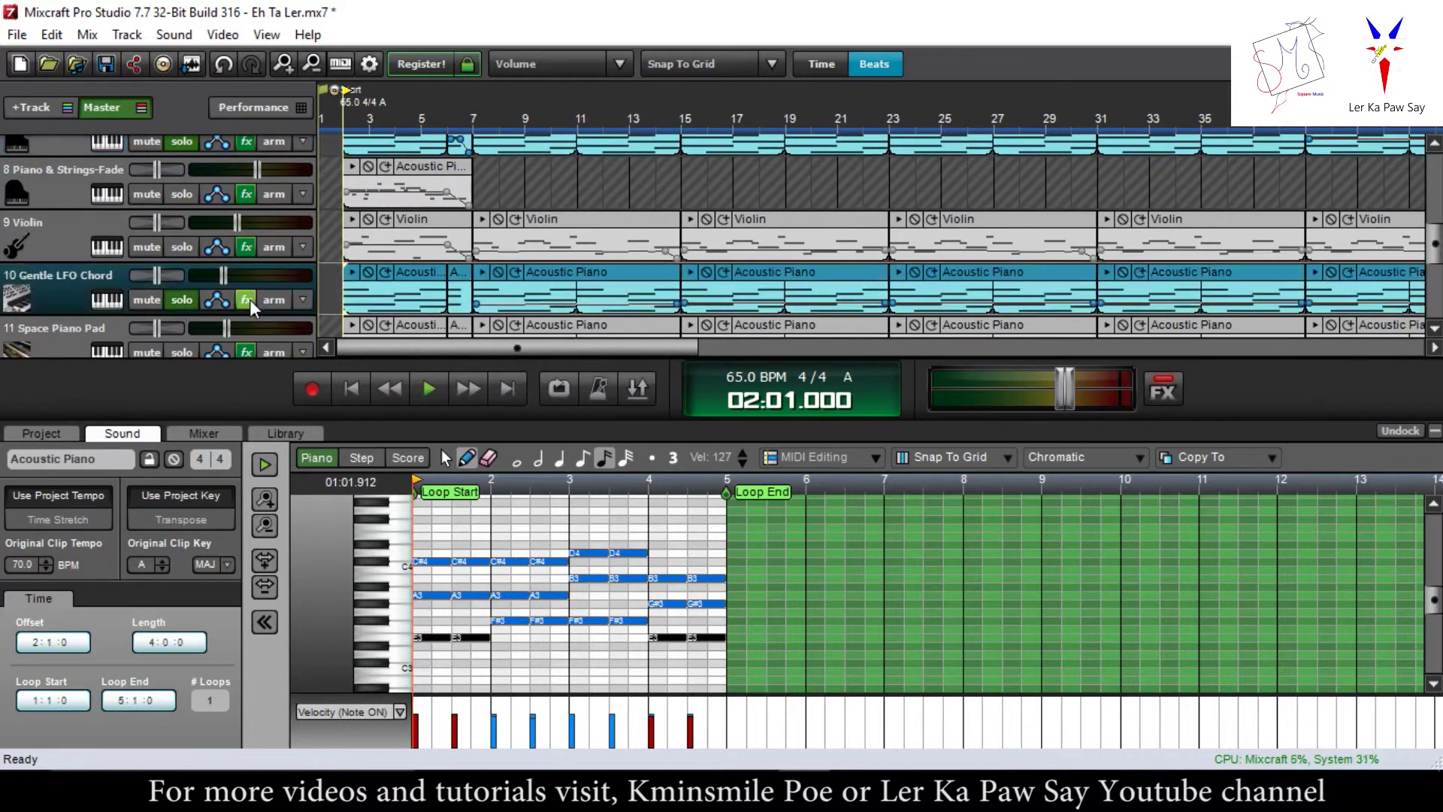
# - Check the instrument preset settings of the Gentle LFO Chord track and close them
pyautogui.moveTo(249, 299)
pyautogui.click(107, 299)
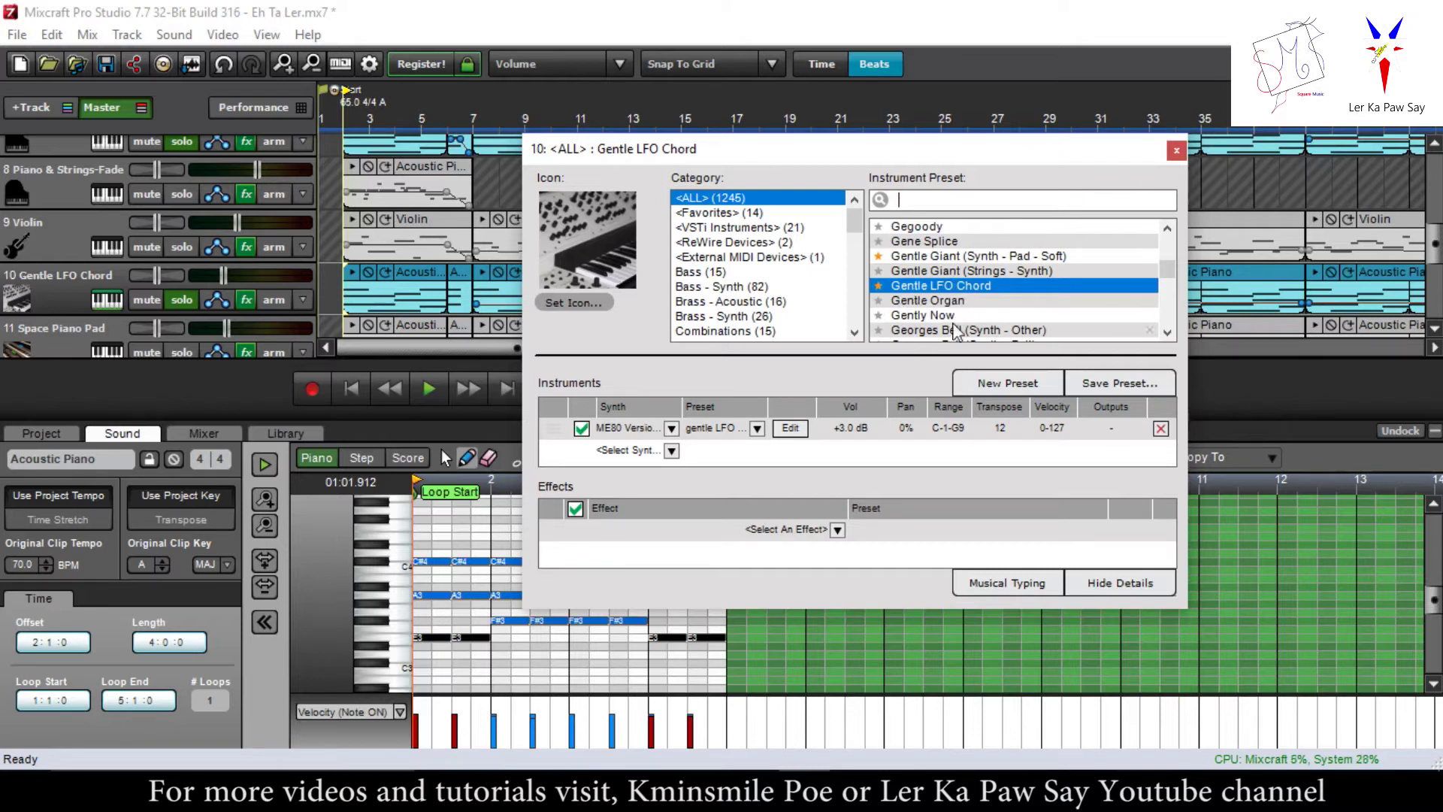
pyautogui.click(1176, 151)
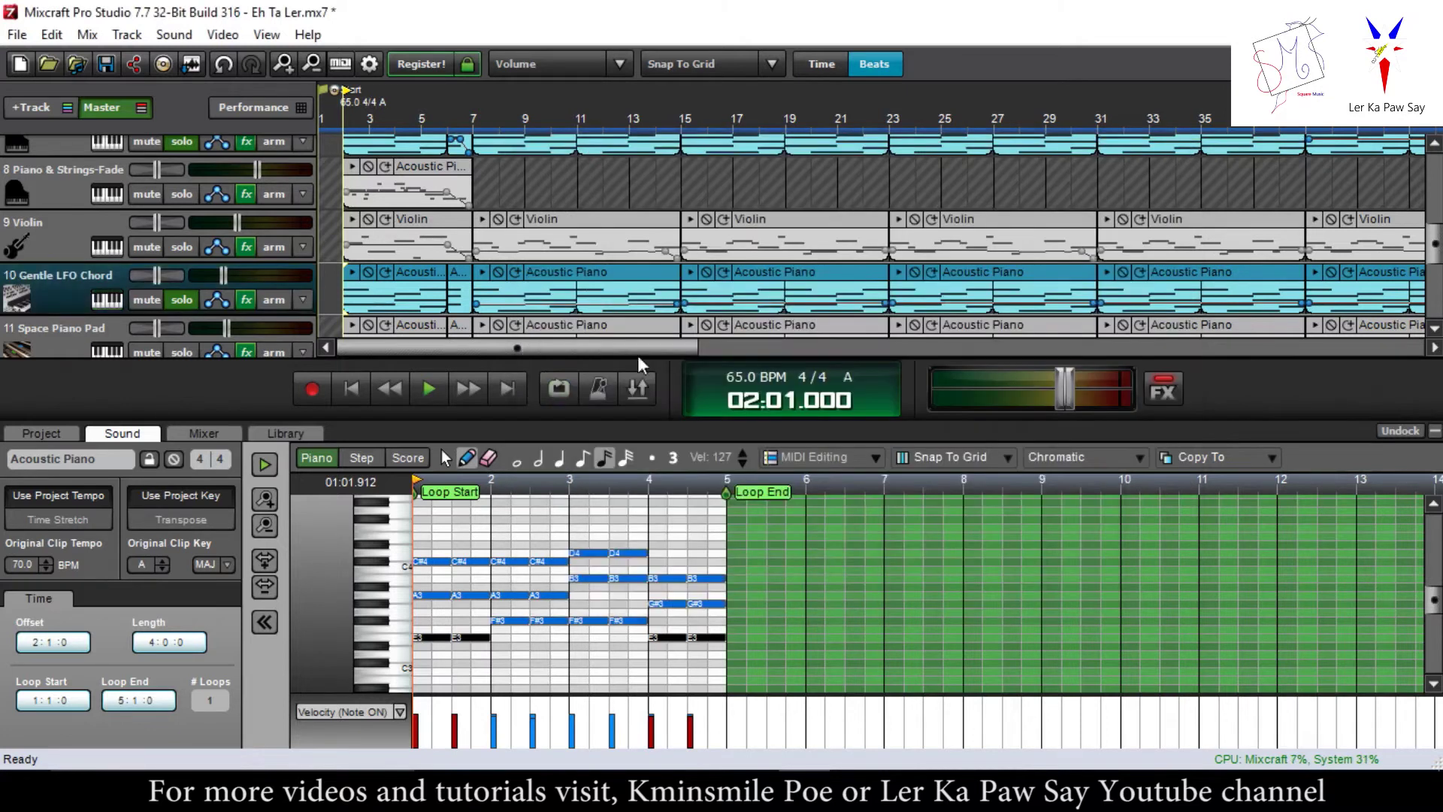
# - Open the first Acoustic Piano clip of the Gentle LFO Chord track in the piano roll
pyautogui.rightClick(336, 275)
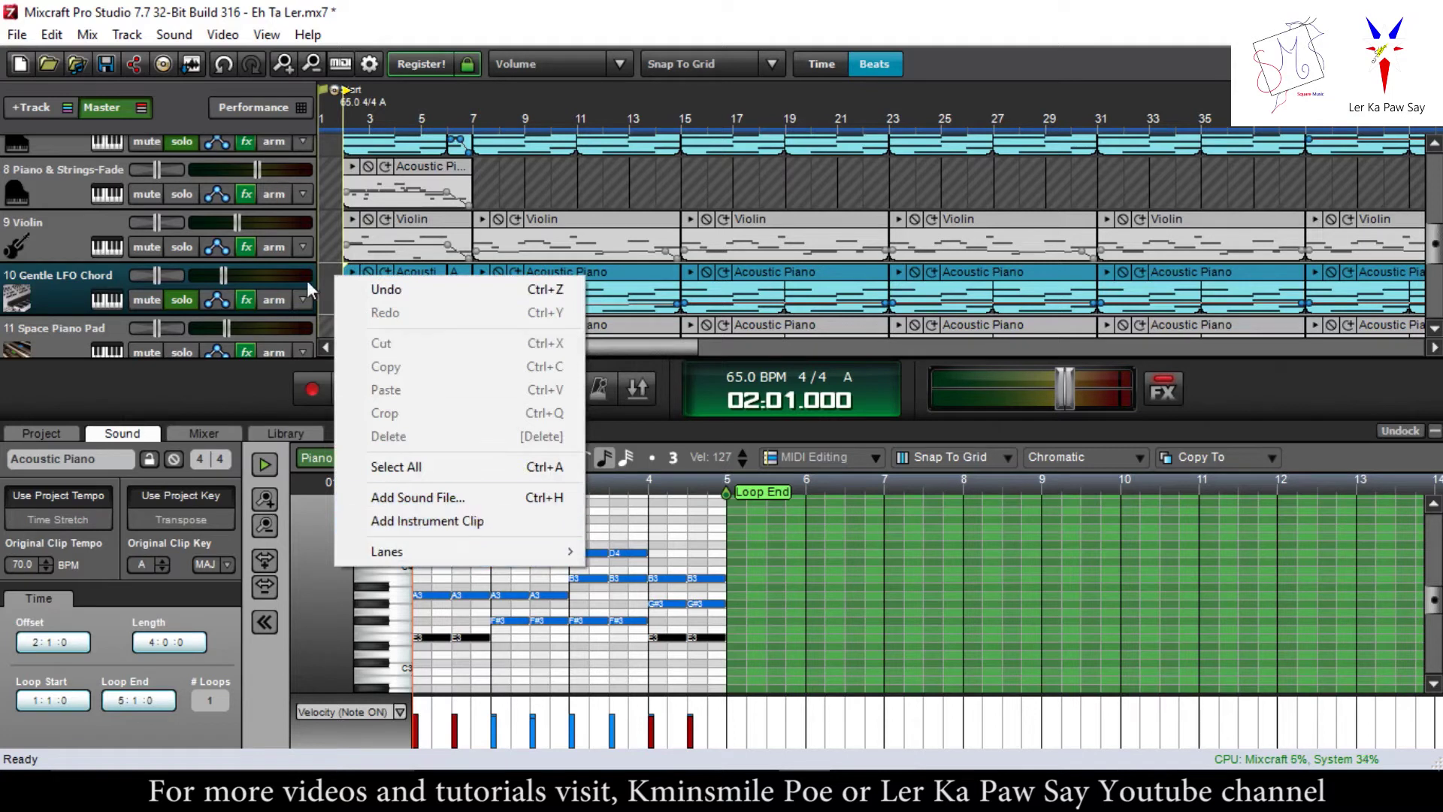
pyautogui.click(335, 278)
pyautogui.click(431, 284)
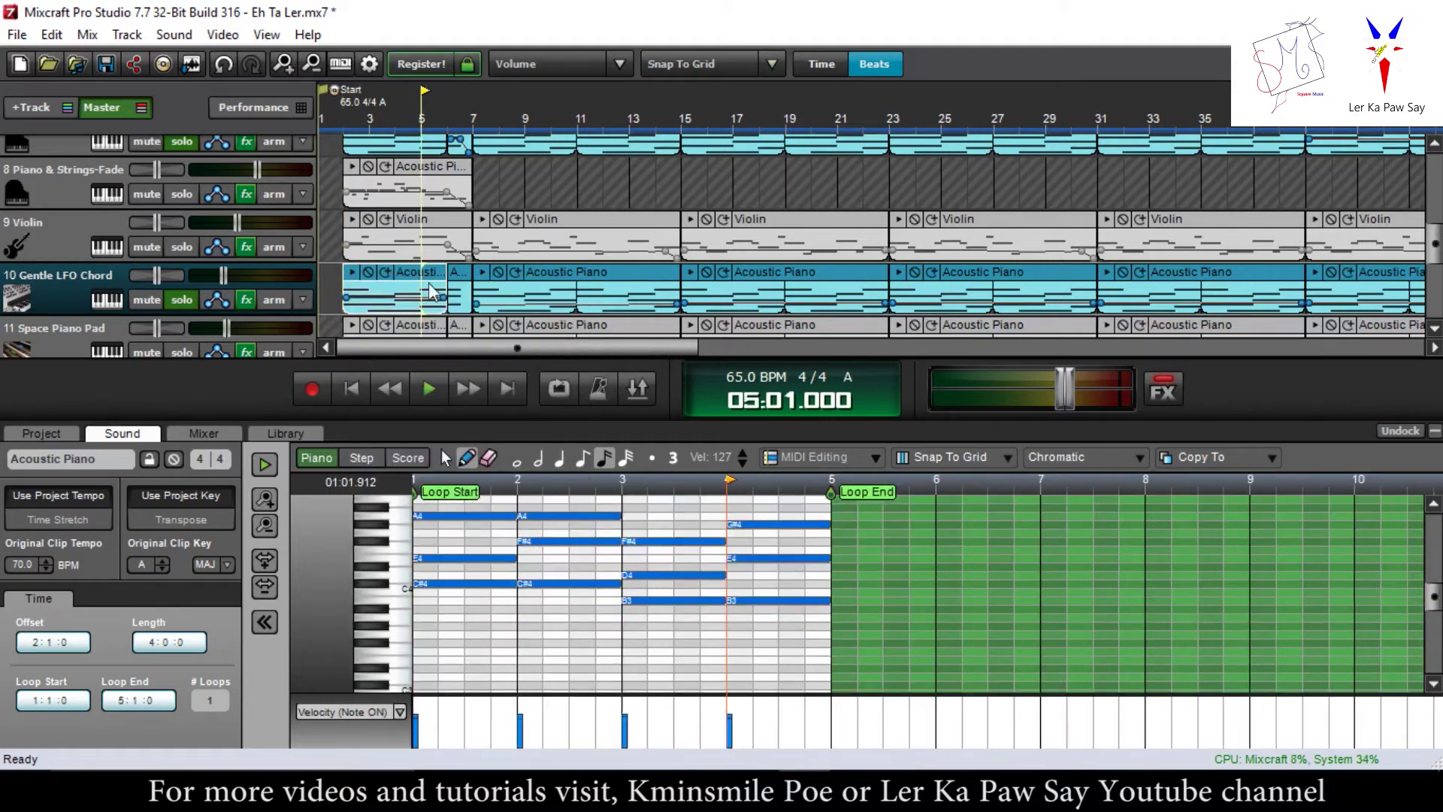
# - Examine the notes of the first Piano & Strings-Sus clip and the copy option in its context commands
pyautogui.scroll(1, 377, 553)
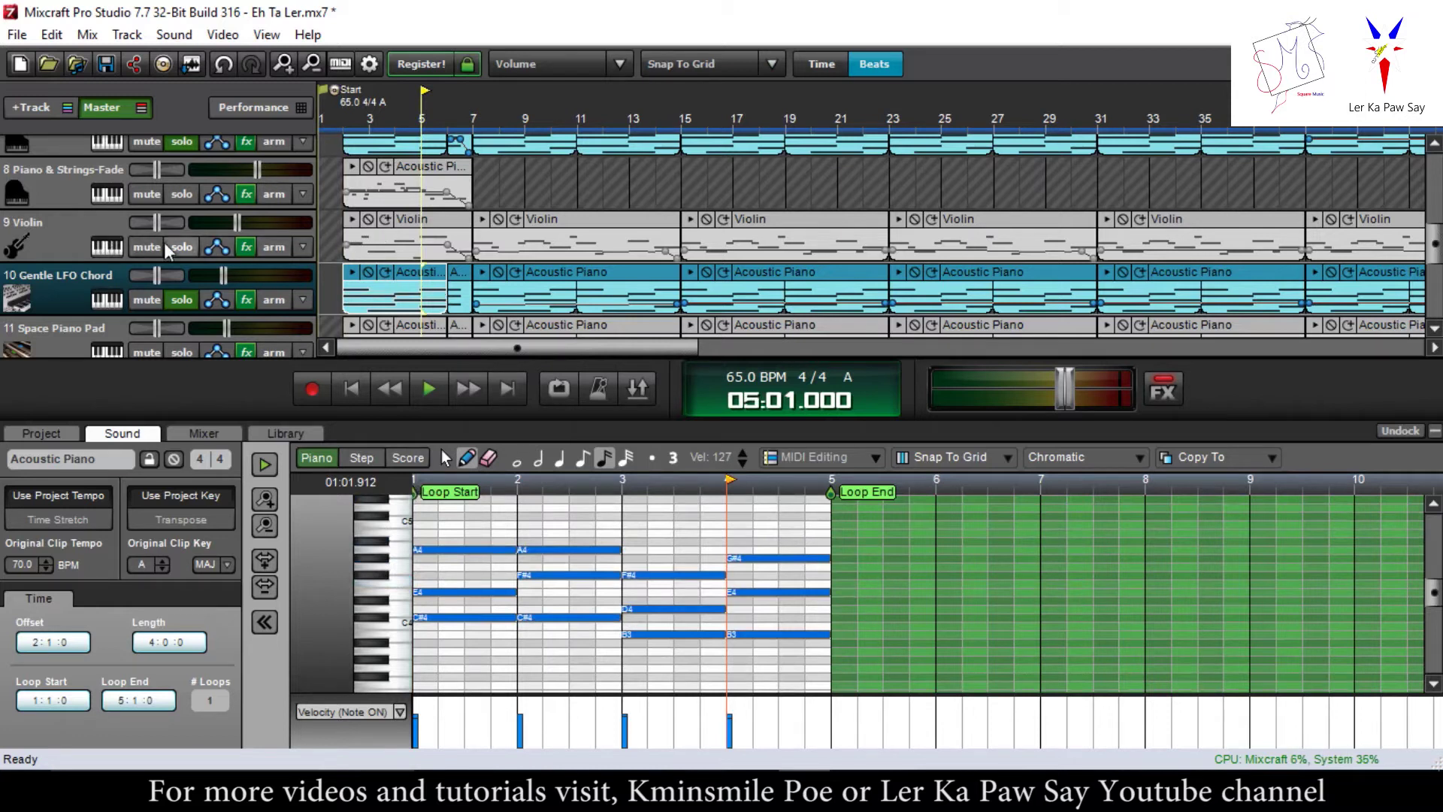
pyautogui.scroll(1, 144, 223)
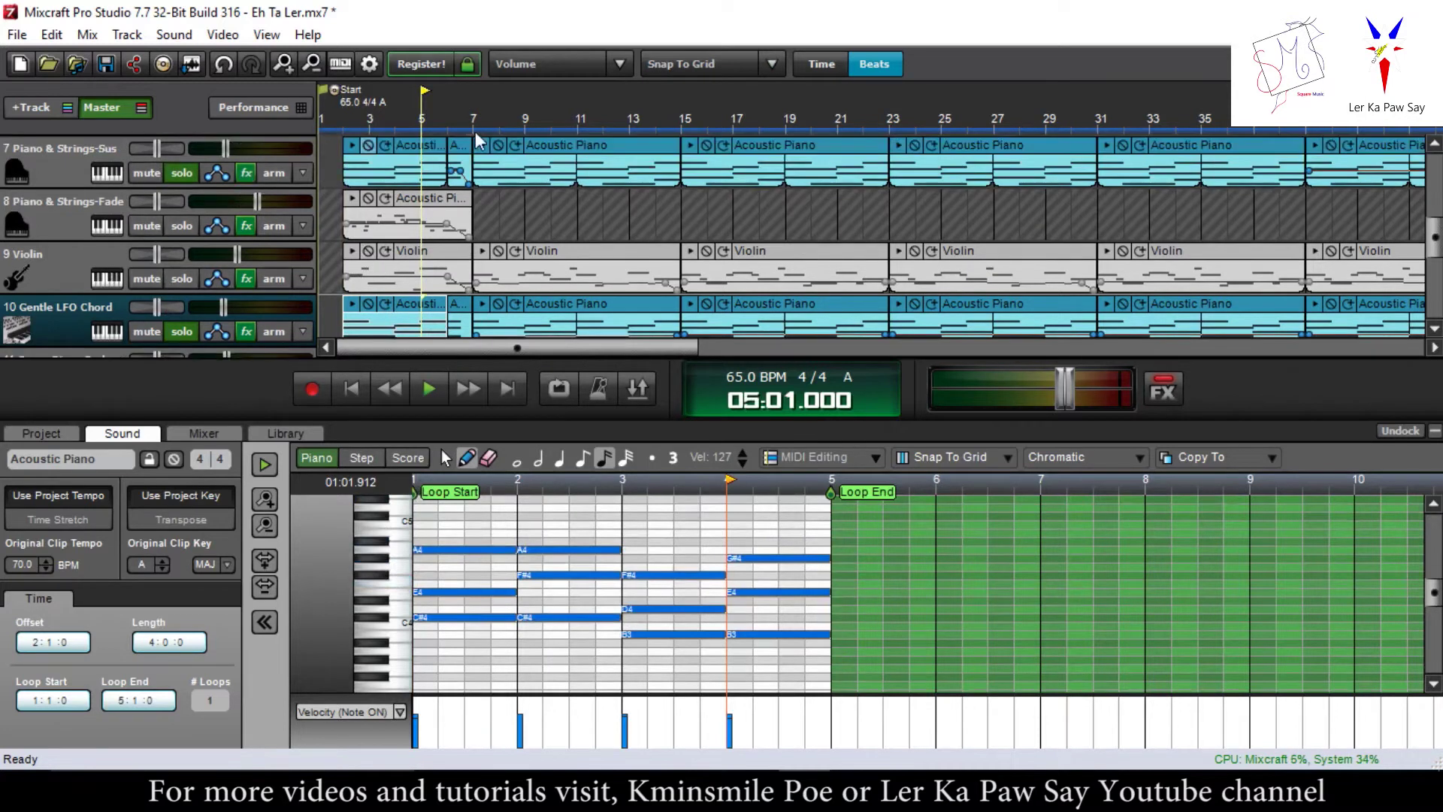
pyautogui.click(410, 148)
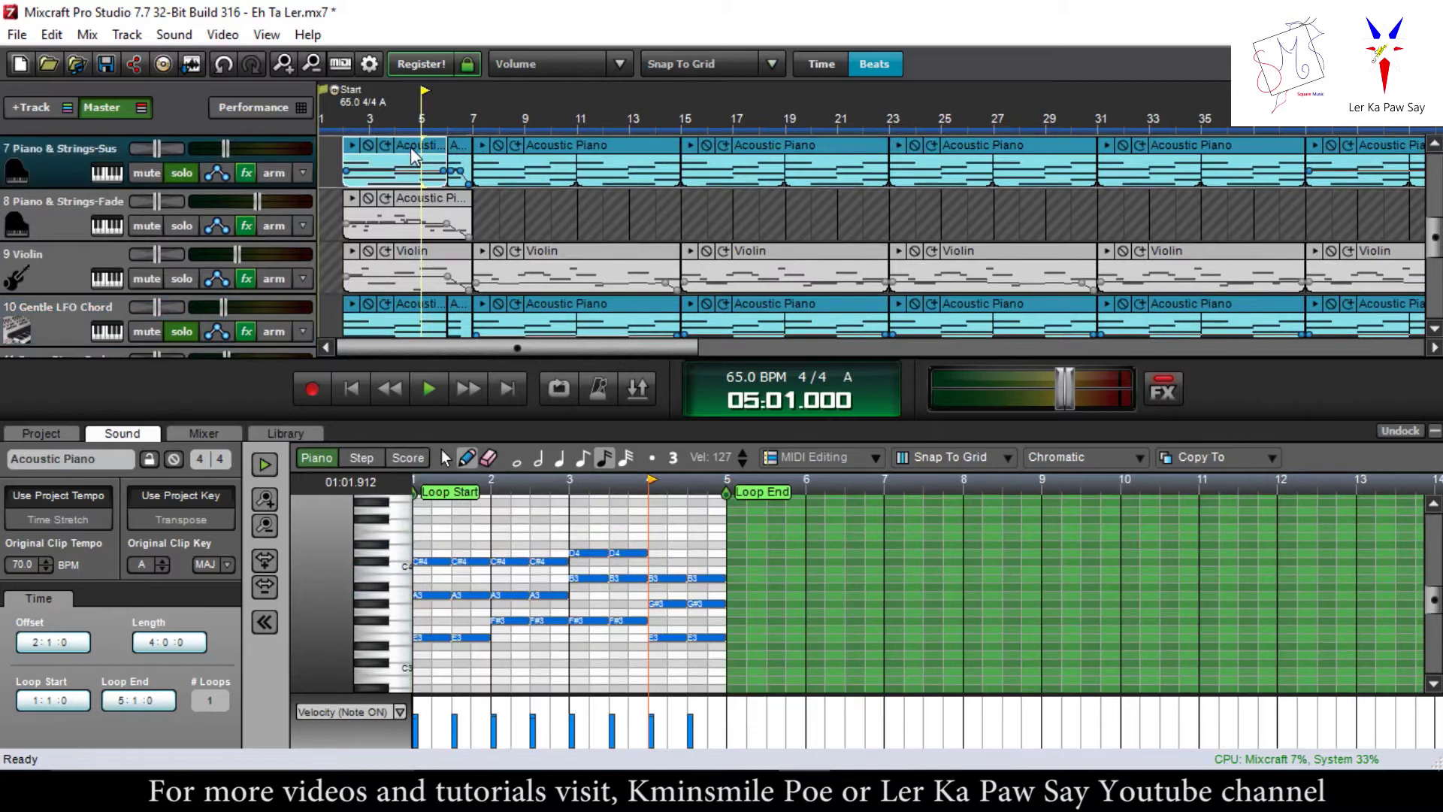
pyautogui.rightClick(411, 149)
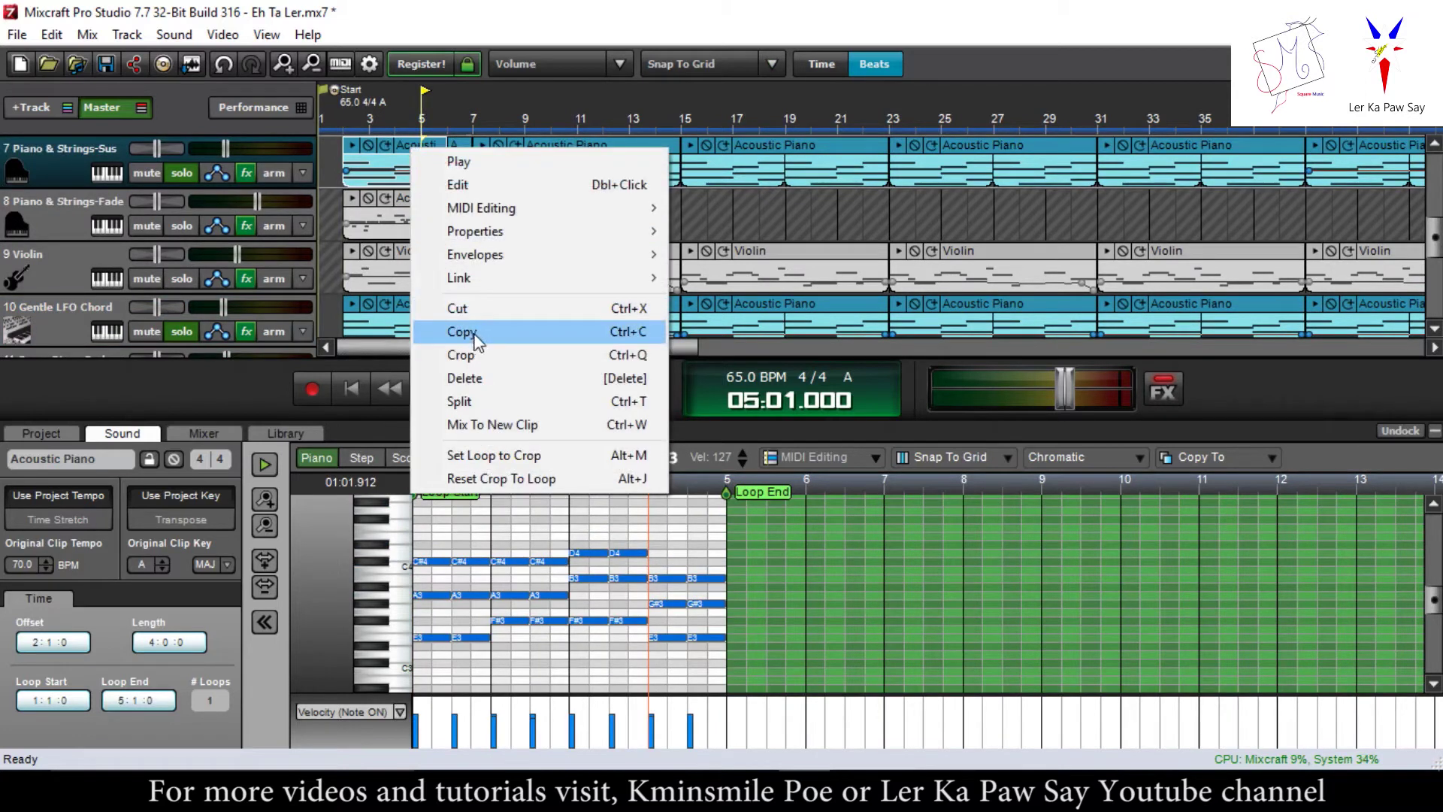
pyautogui.click(338, 291)
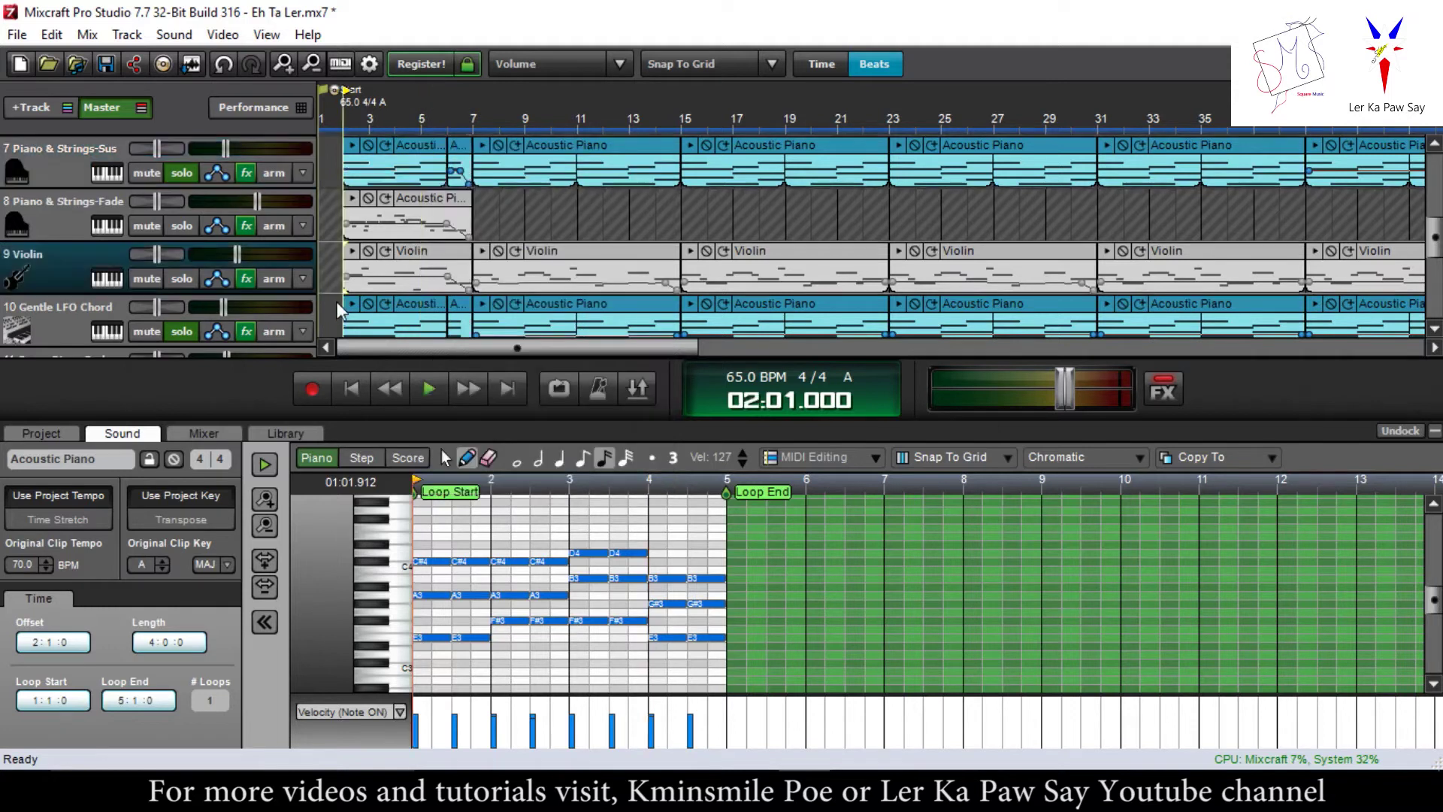
pyautogui.scroll(-1, 122, 305)
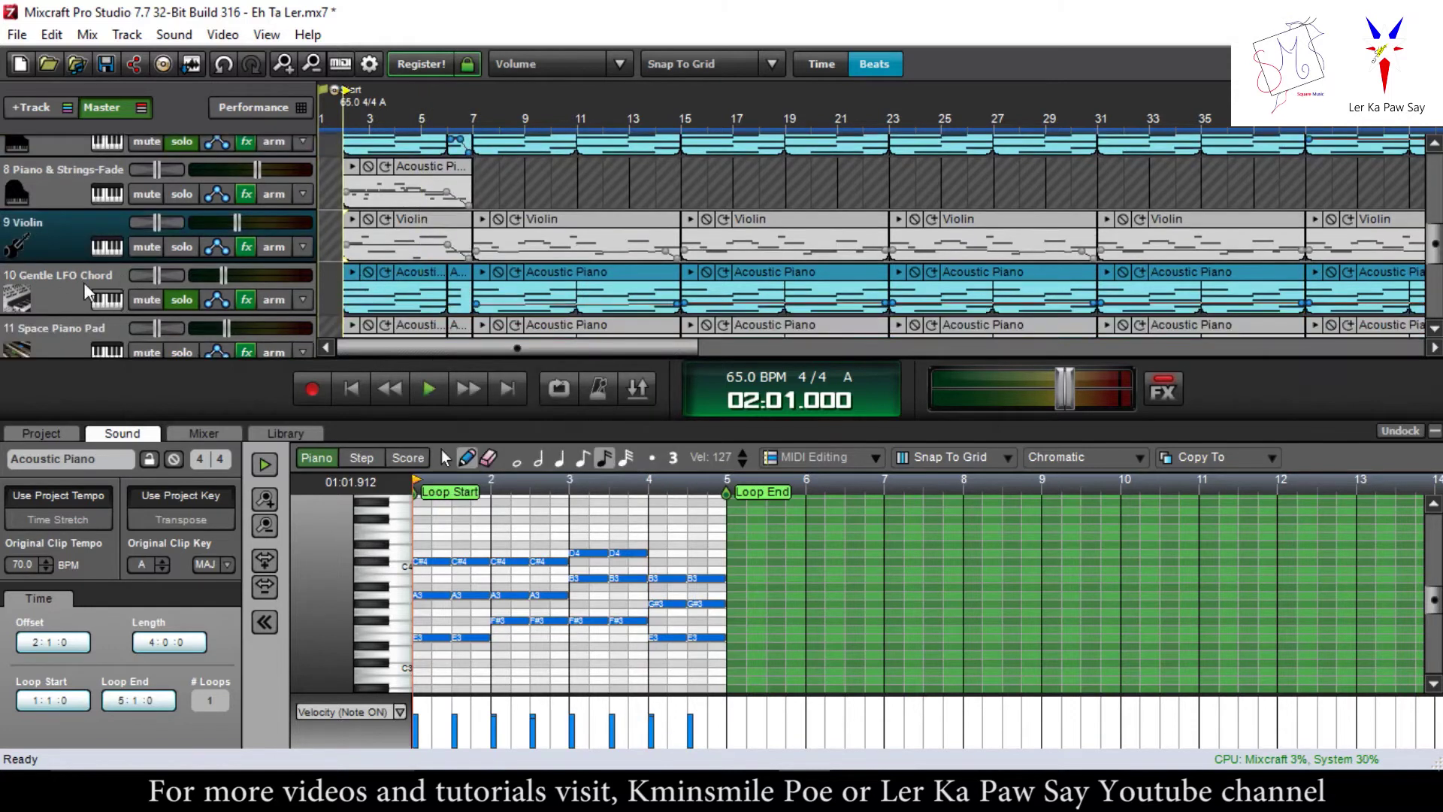
pyautogui.rightClick(350, 292)
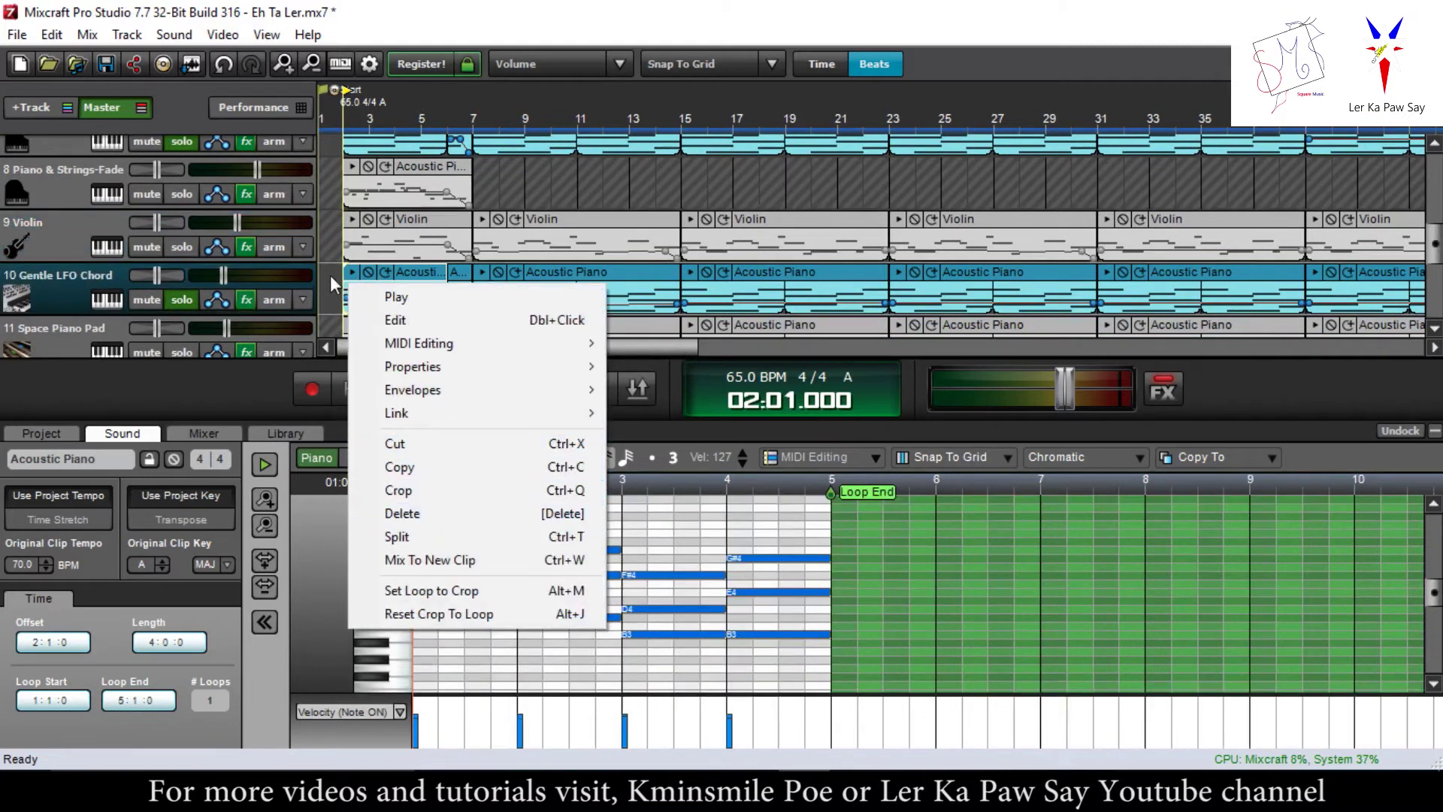
pyautogui.click(330, 275)
pyautogui.scroll(1, 327, 278)
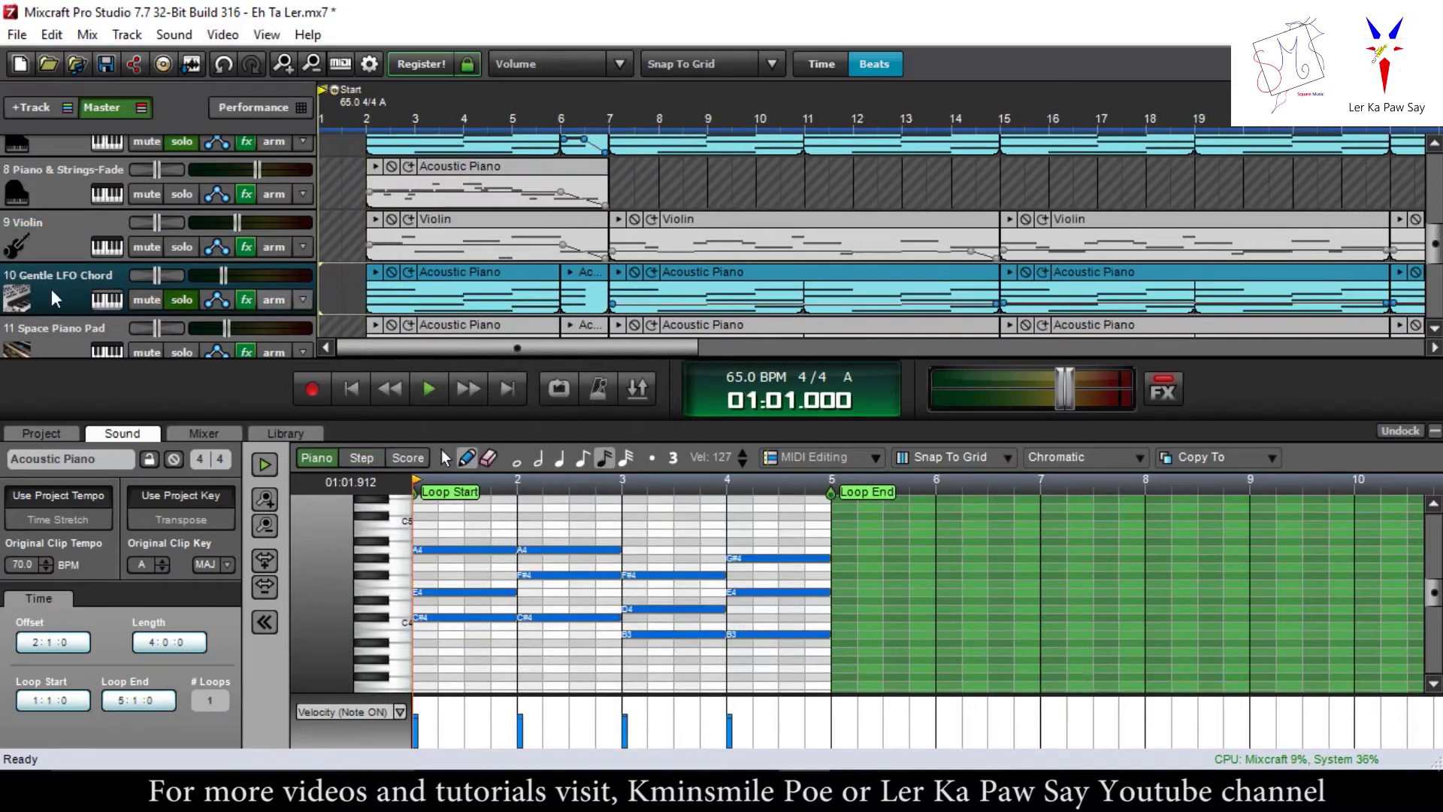
# - Try to copy the first Acoustic Piano clip of the Piano & Strings-Sus track to bar 2 of the Gentle LFO Chord track
pyautogui.scroll(3, 51, 299)
pyautogui.click(458, 254)
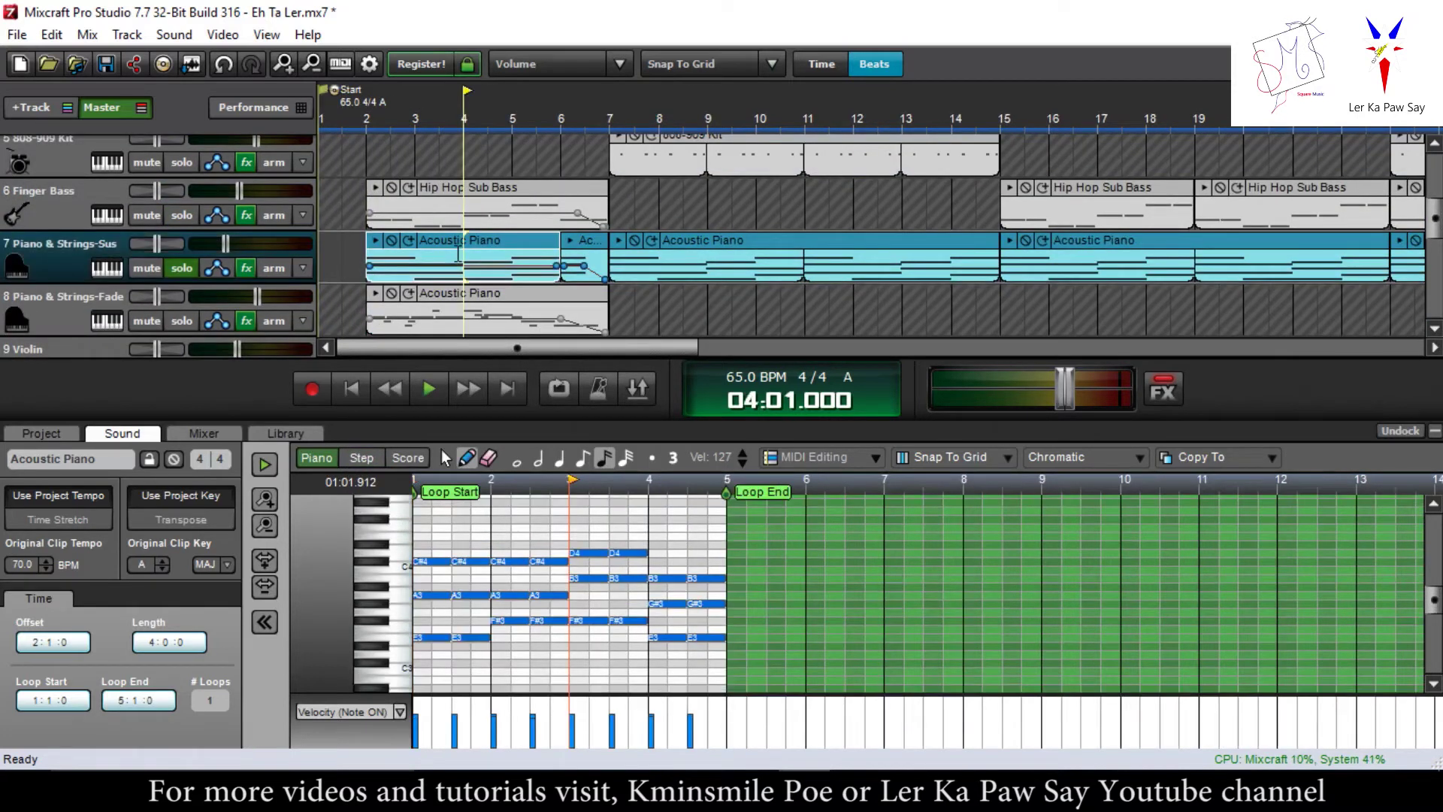
pyautogui.rightClick(458, 254)
pyautogui.click(544, 435)
pyautogui.scroll(-2, 192, 273)
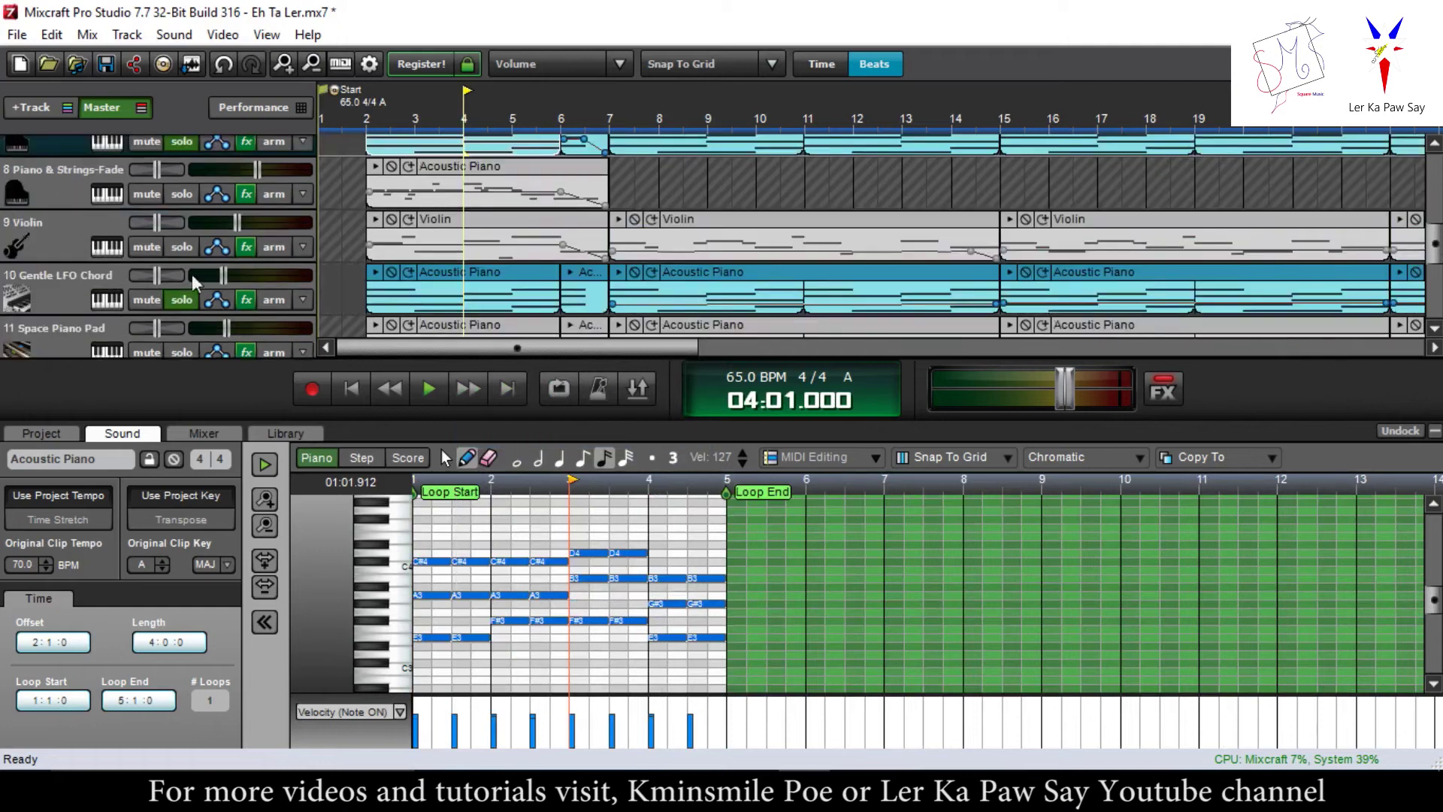
pyautogui.click(362, 292)
pyautogui.rightClick(362, 292)
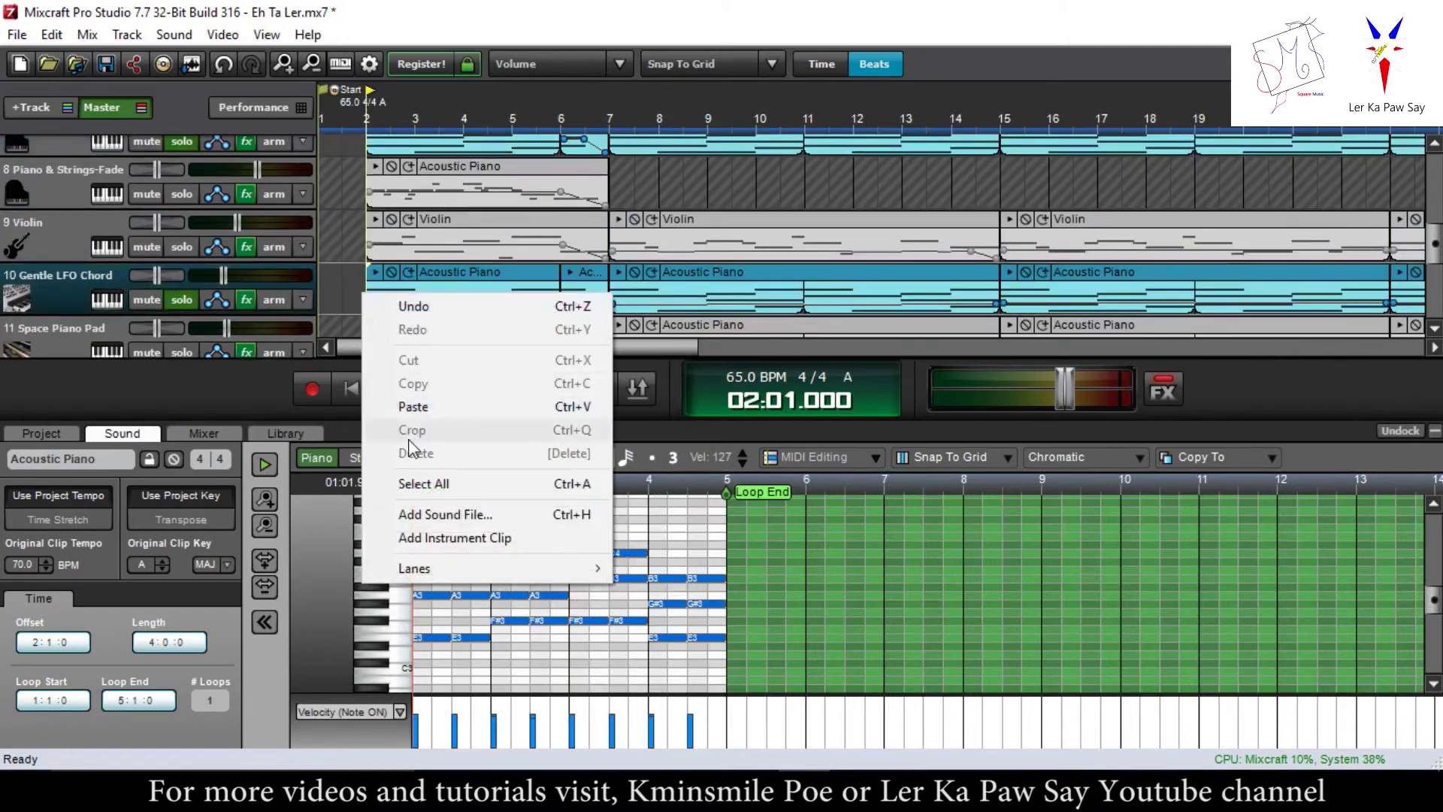
pyautogui.click(332, 290)
pyautogui.click(341, 290)
# - Preview the first Acoustic Piano clip of the Gentle LFO Chord track on its own and return the playhead to bar 2
pyautogui.click(470, 281)
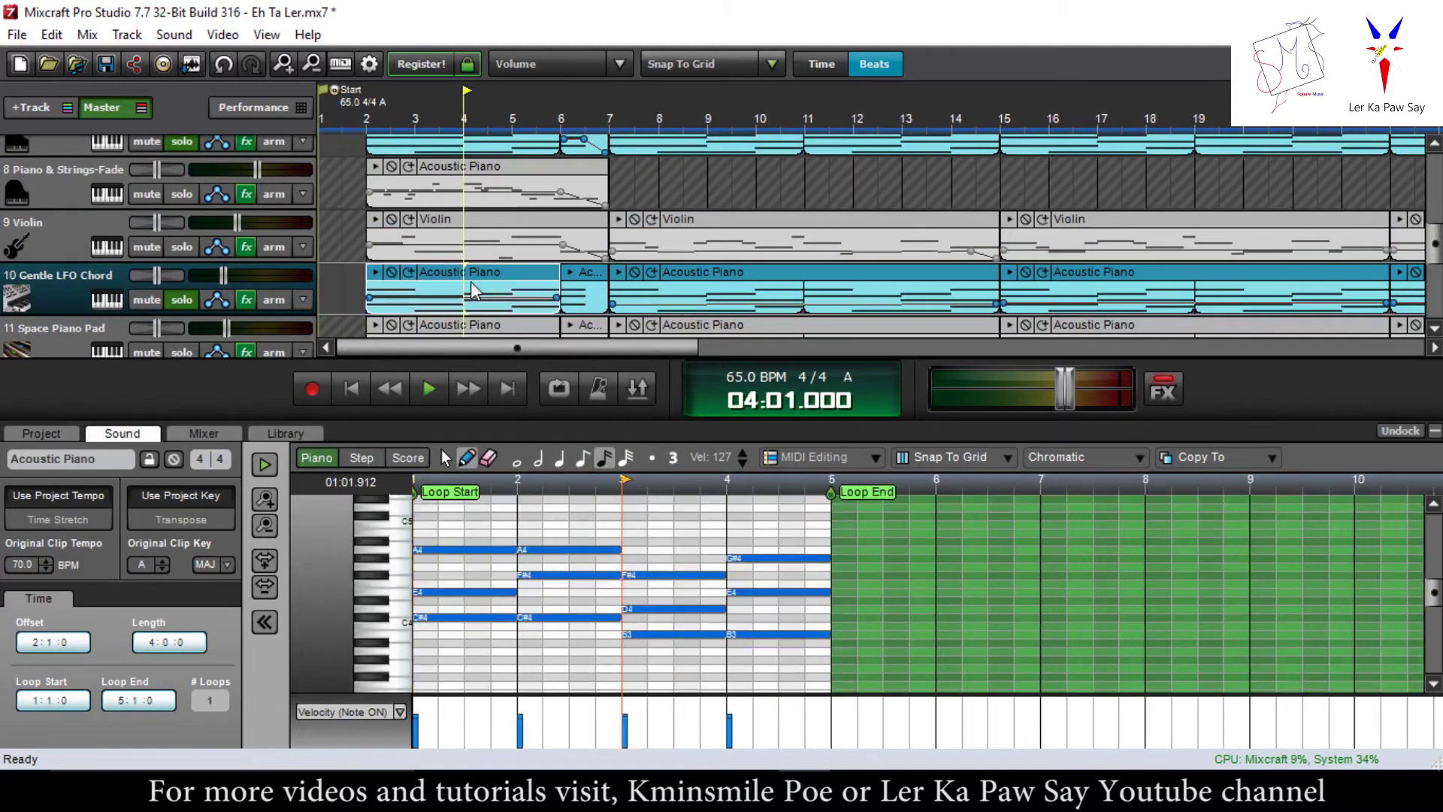
pyautogui.click(372, 275)
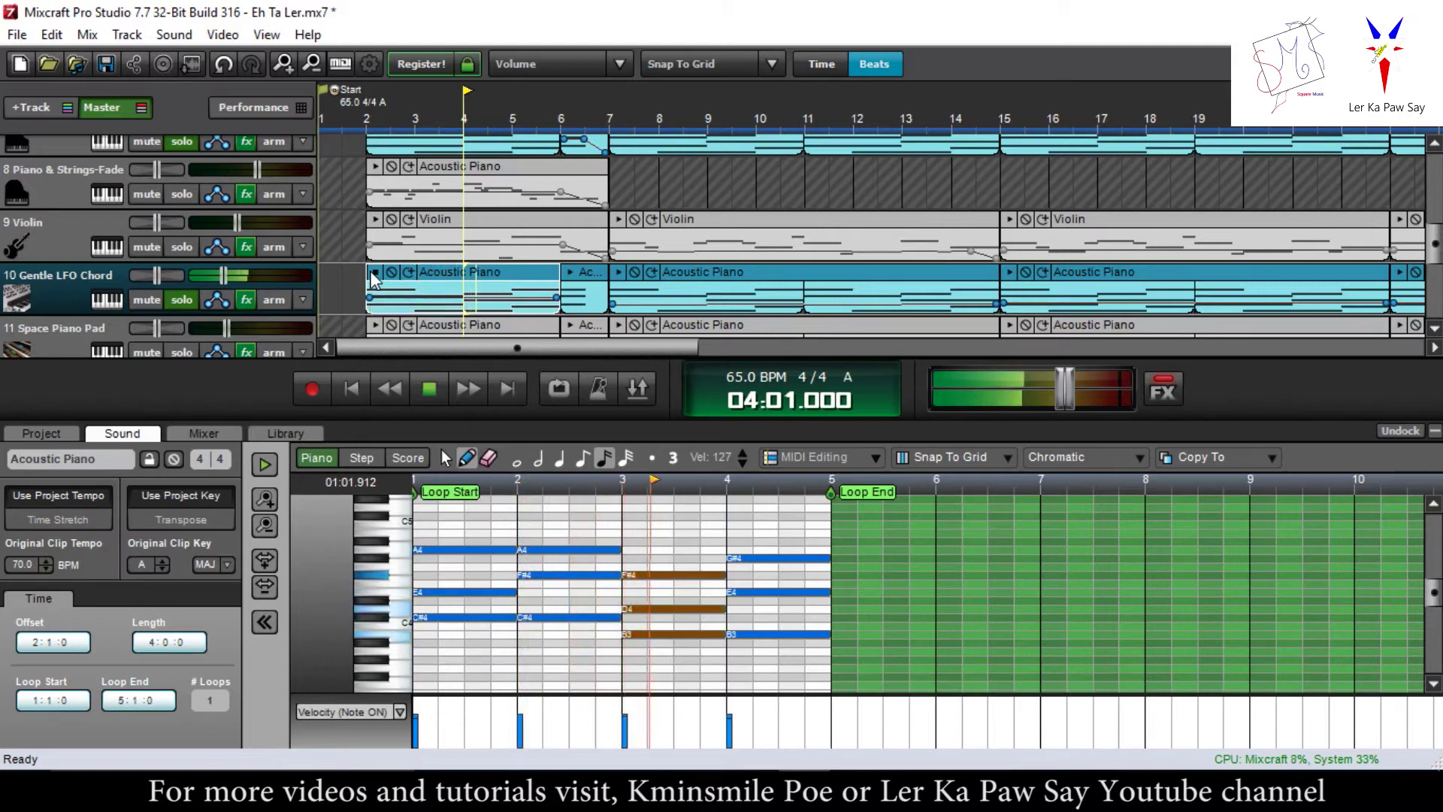
pyautogui.click(373, 272)
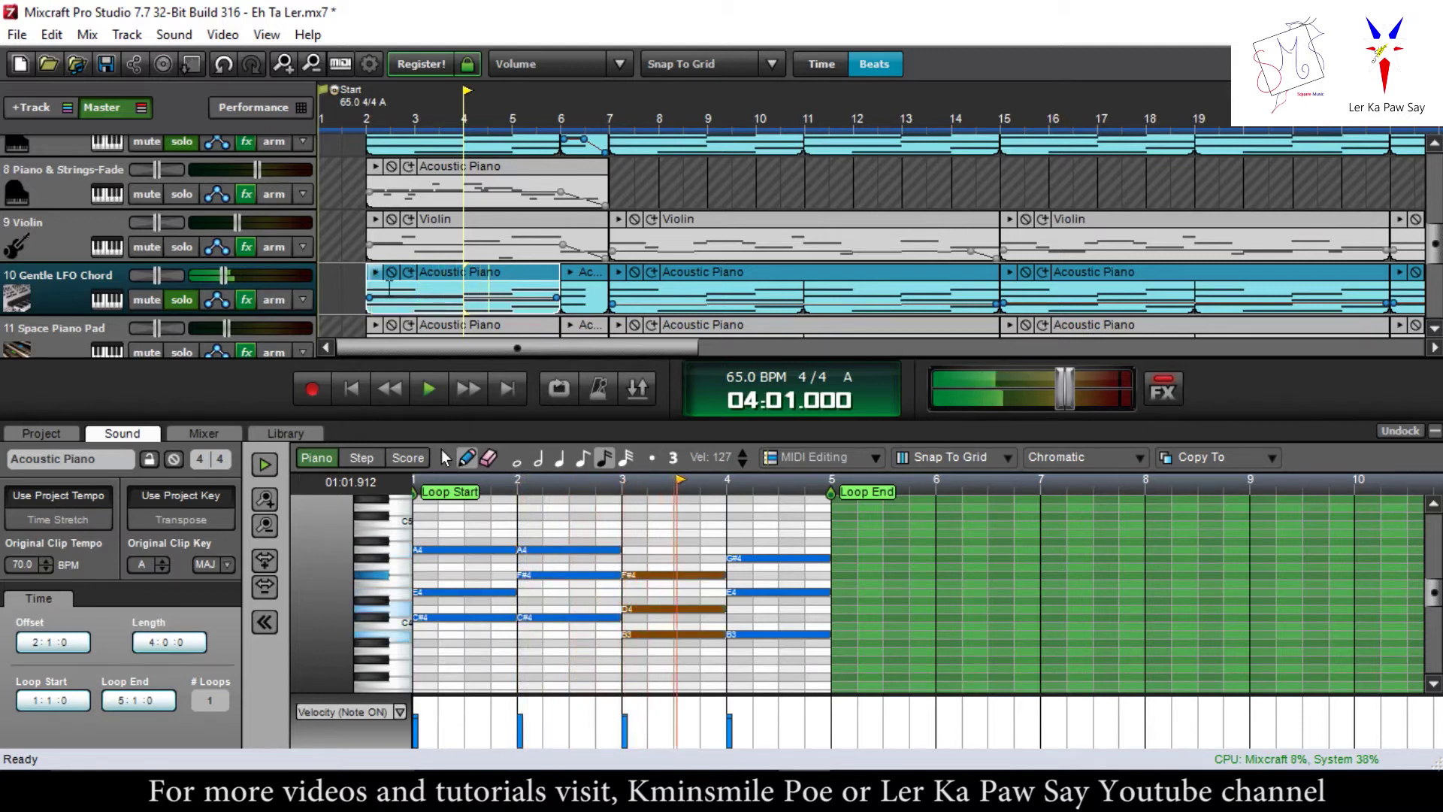
pyautogui.click(363, 253)
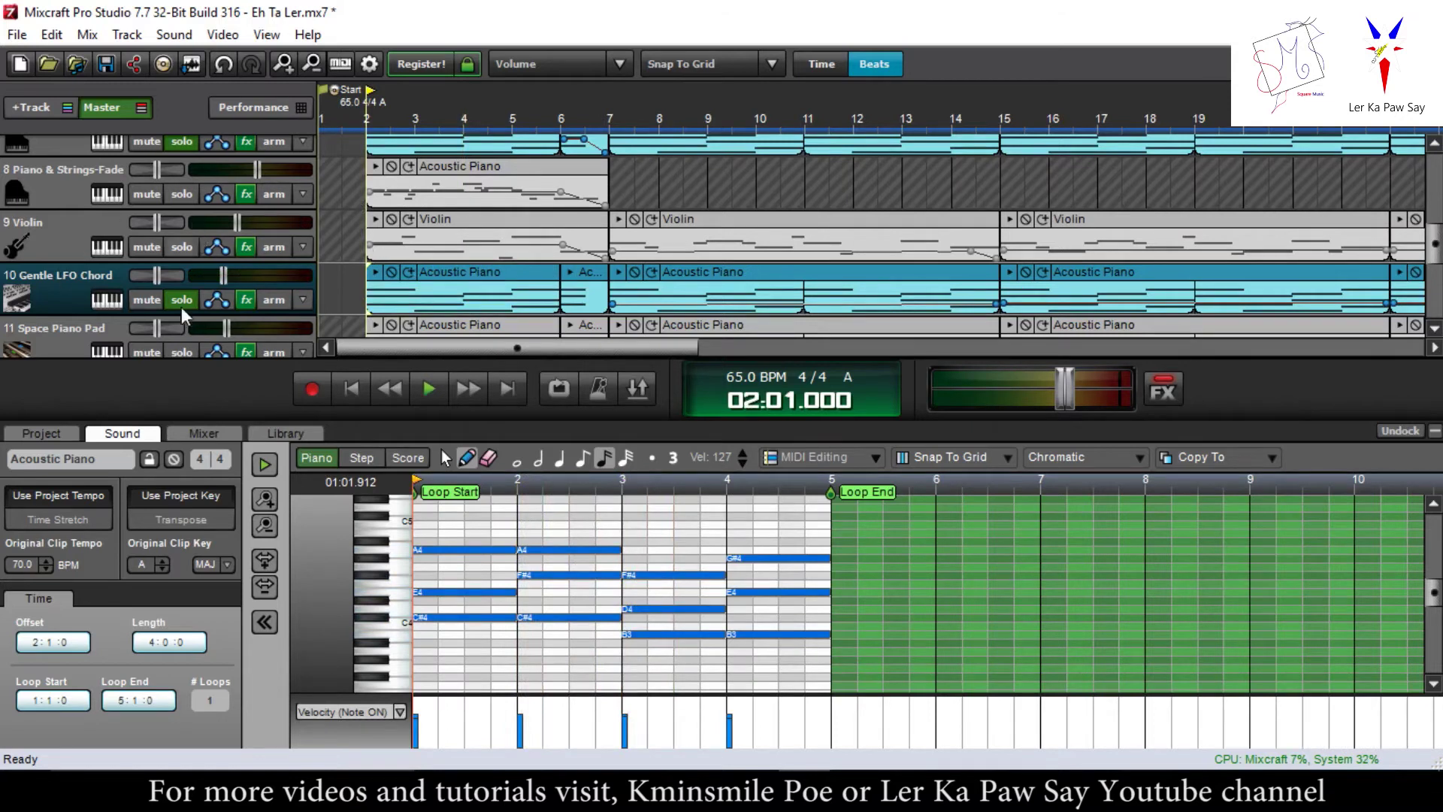
# - Play the soloed tracks together from bar 2 and stop the playback to reach the 808-909 Kit track
pyautogui.click(431, 388)
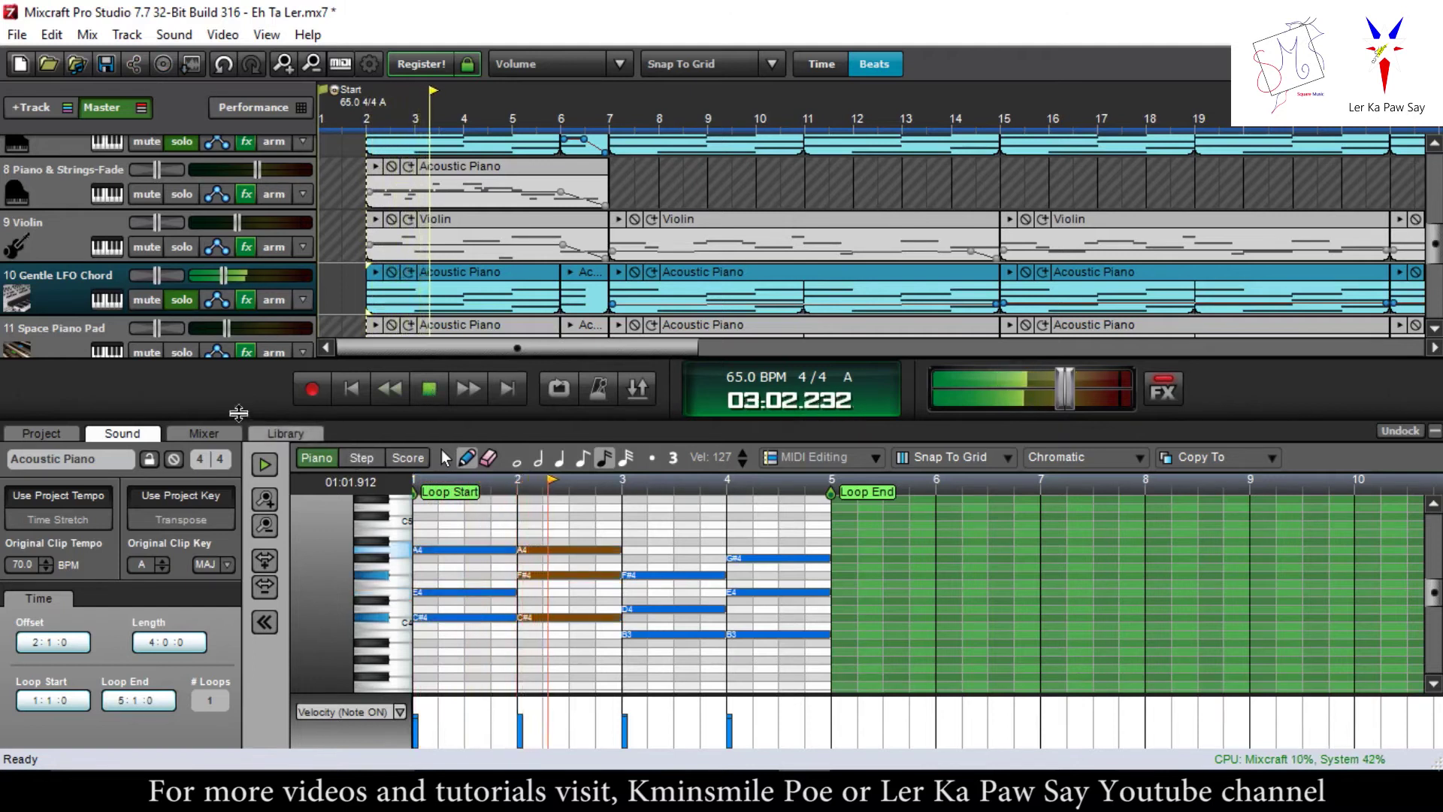
pyautogui.scroll(3, 182, 250)
pyautogui.scroll(-5, 181, 250)
pyautogui.press('space')
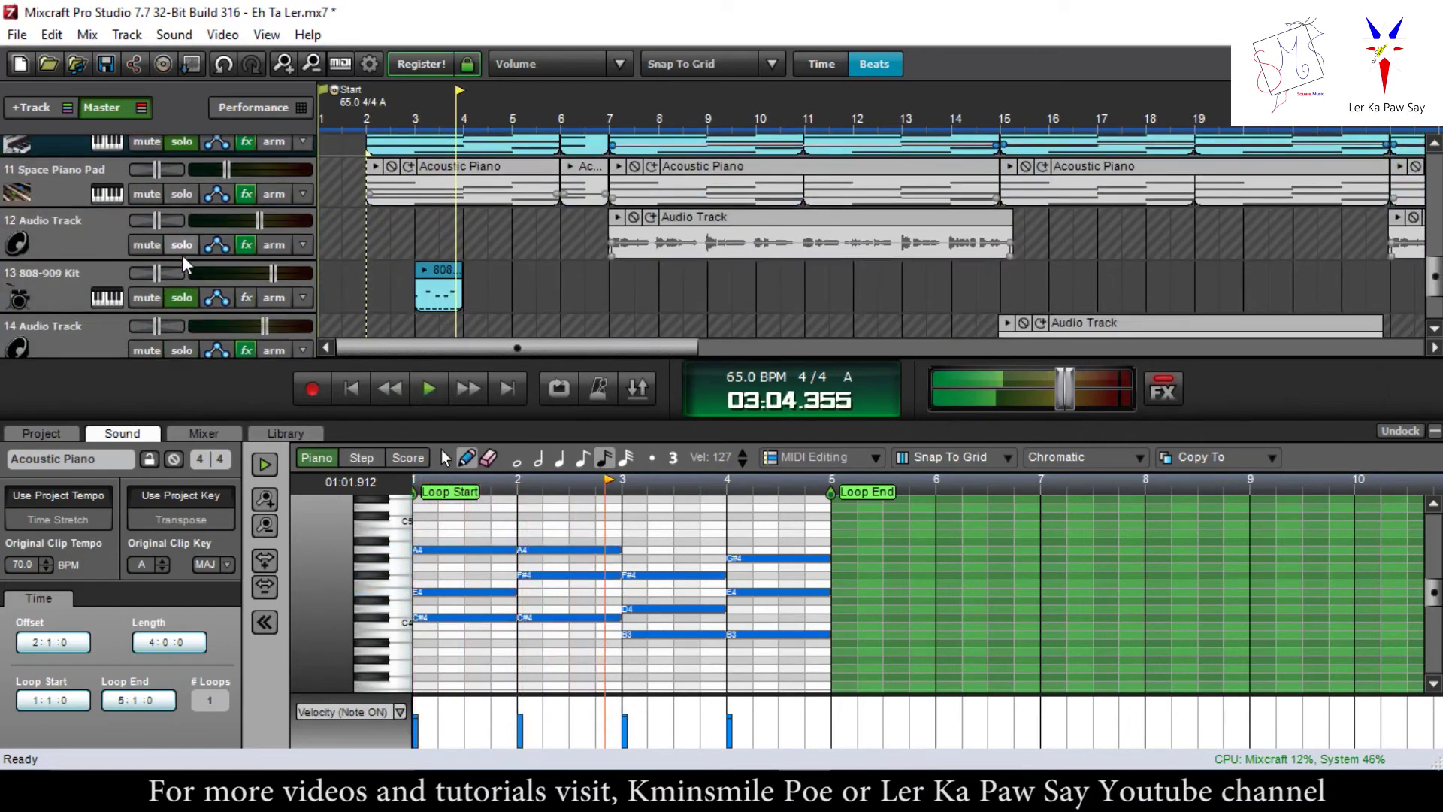
# - Extend the looped 808-909 Kit clip so it runs from the start of bar 2 to the start of bar 7
pyautogui.moveTo(415, 300); pyautogui.dragTo(367, 299)
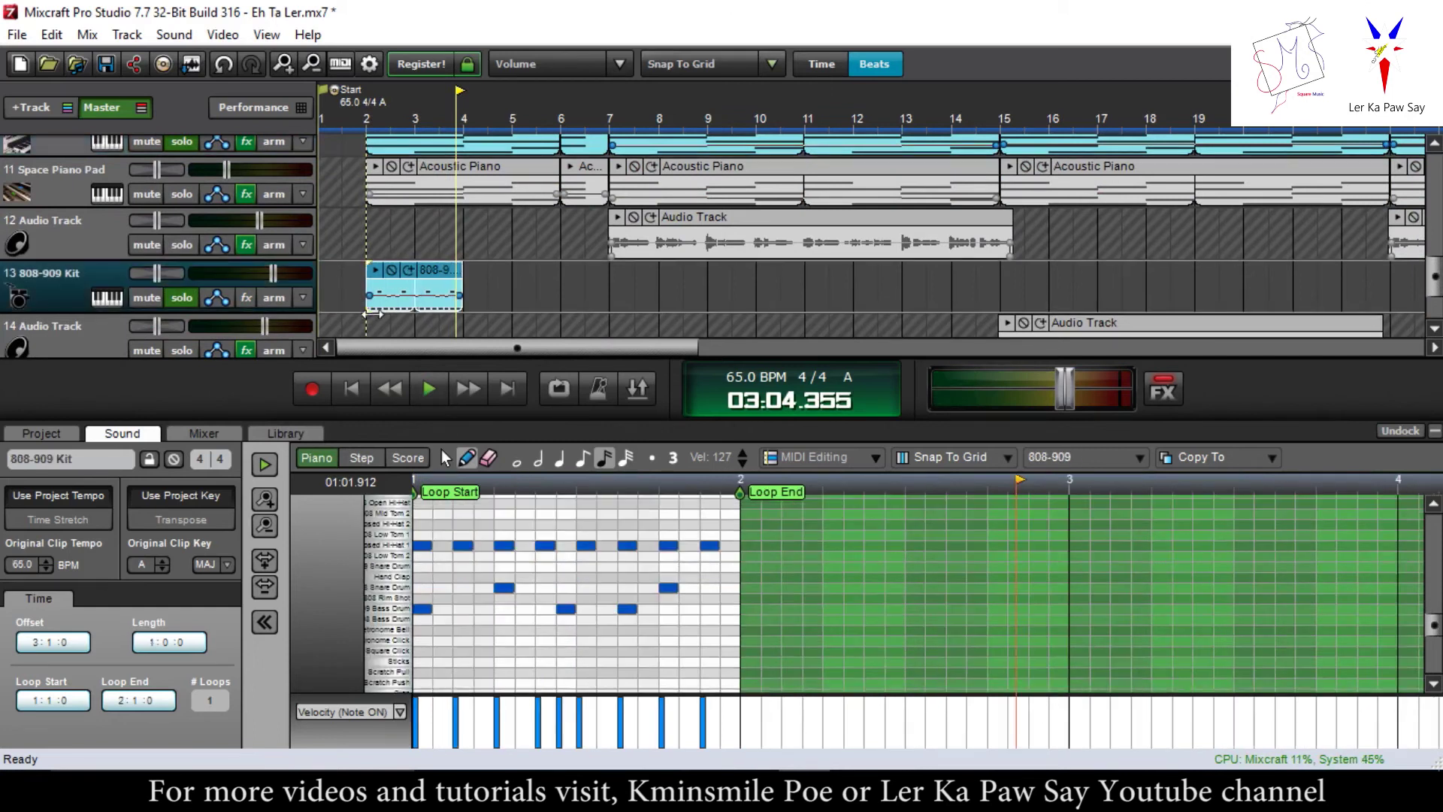
pyautogui.moveTo(459, 277); pyautogui.dragTo(609, 276)
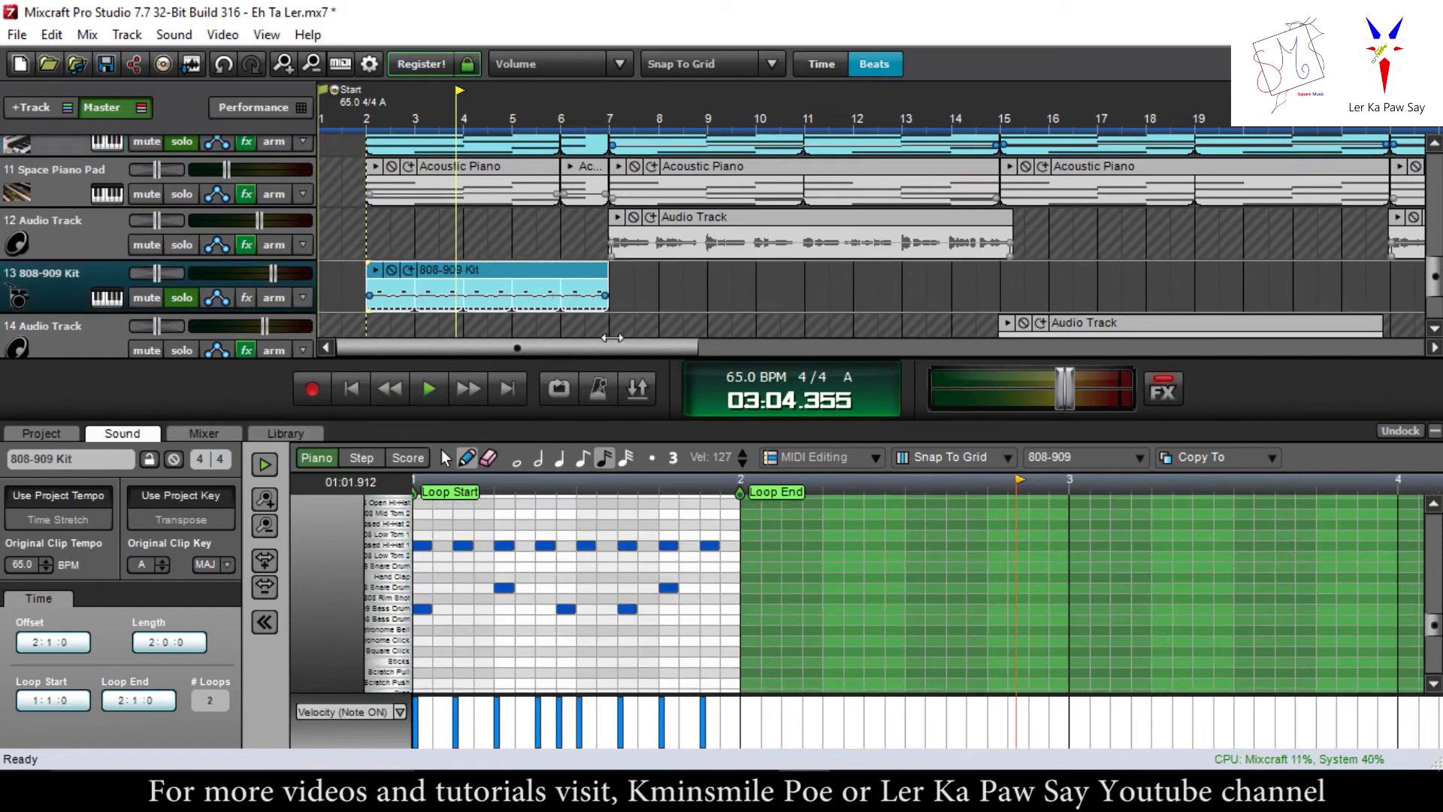
pyautogui.scroll(3, 162, 283)
pyautogui.scroll(3, 164, 282)
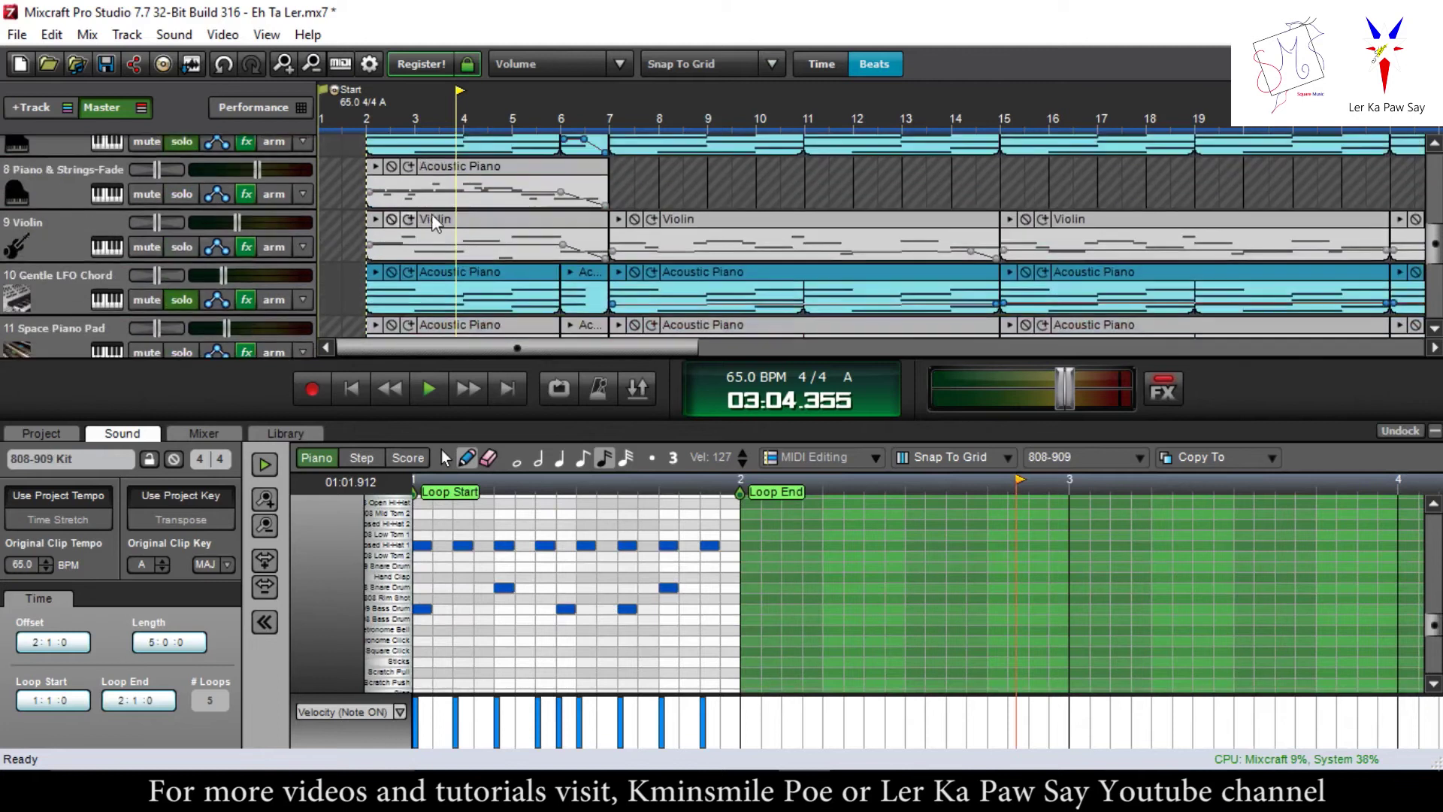
# - Solo the Space Piano Pad track as well and place the playhead at bar 2
pyautogui.scroll(-3, 219, 254)
pyautogui.scroll(-1, 220, 254)
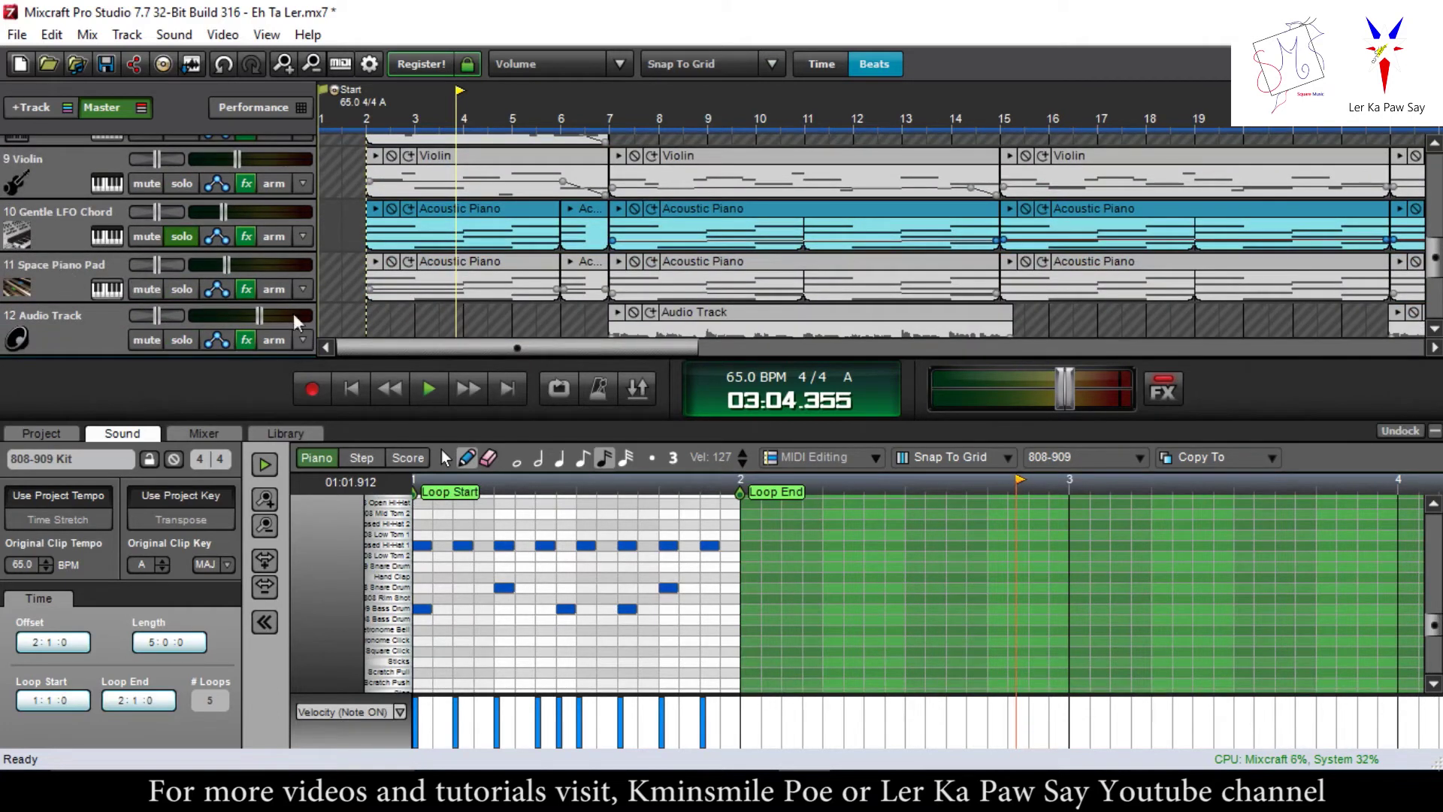
pyautogui.click(182, 287)
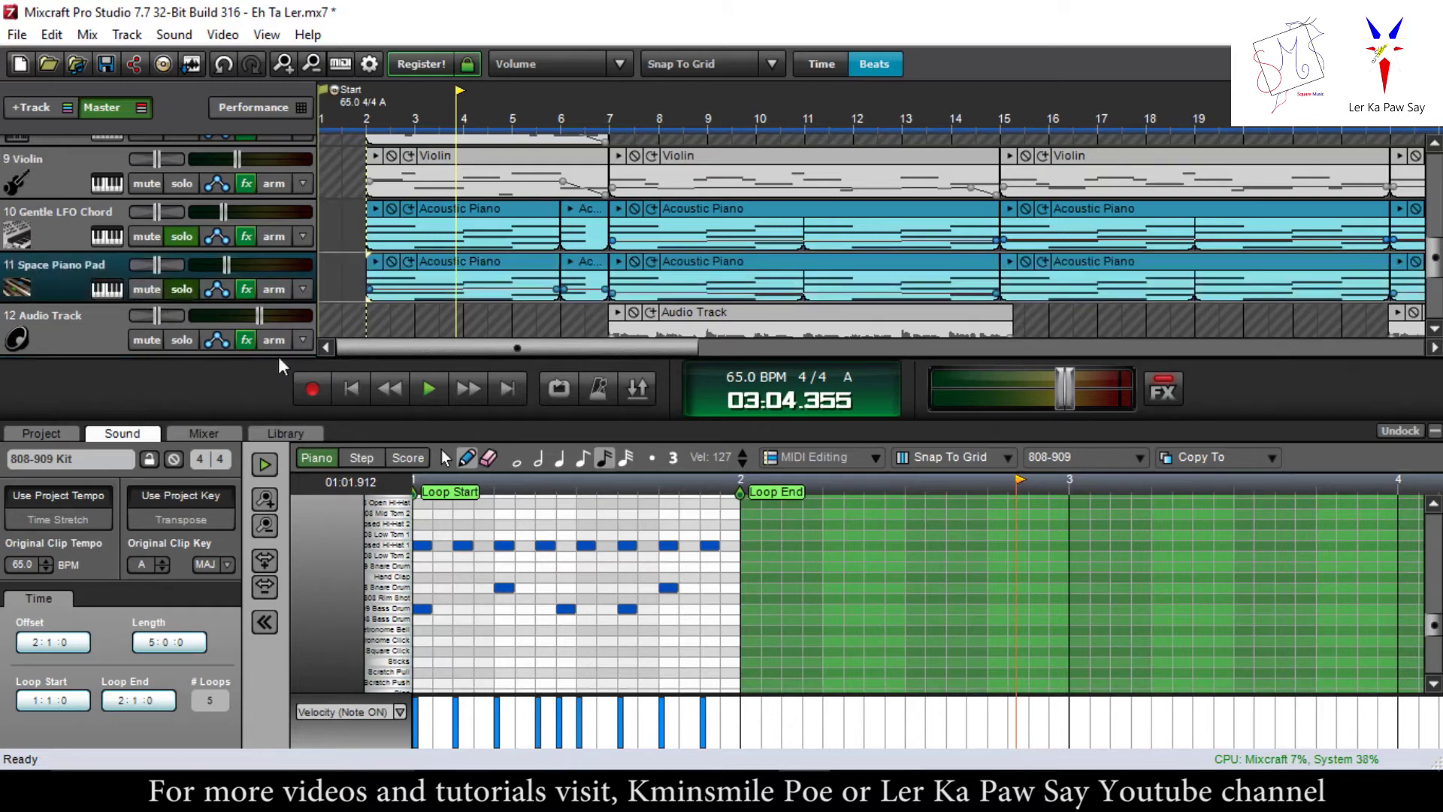
pyautogui.click(370, 323)
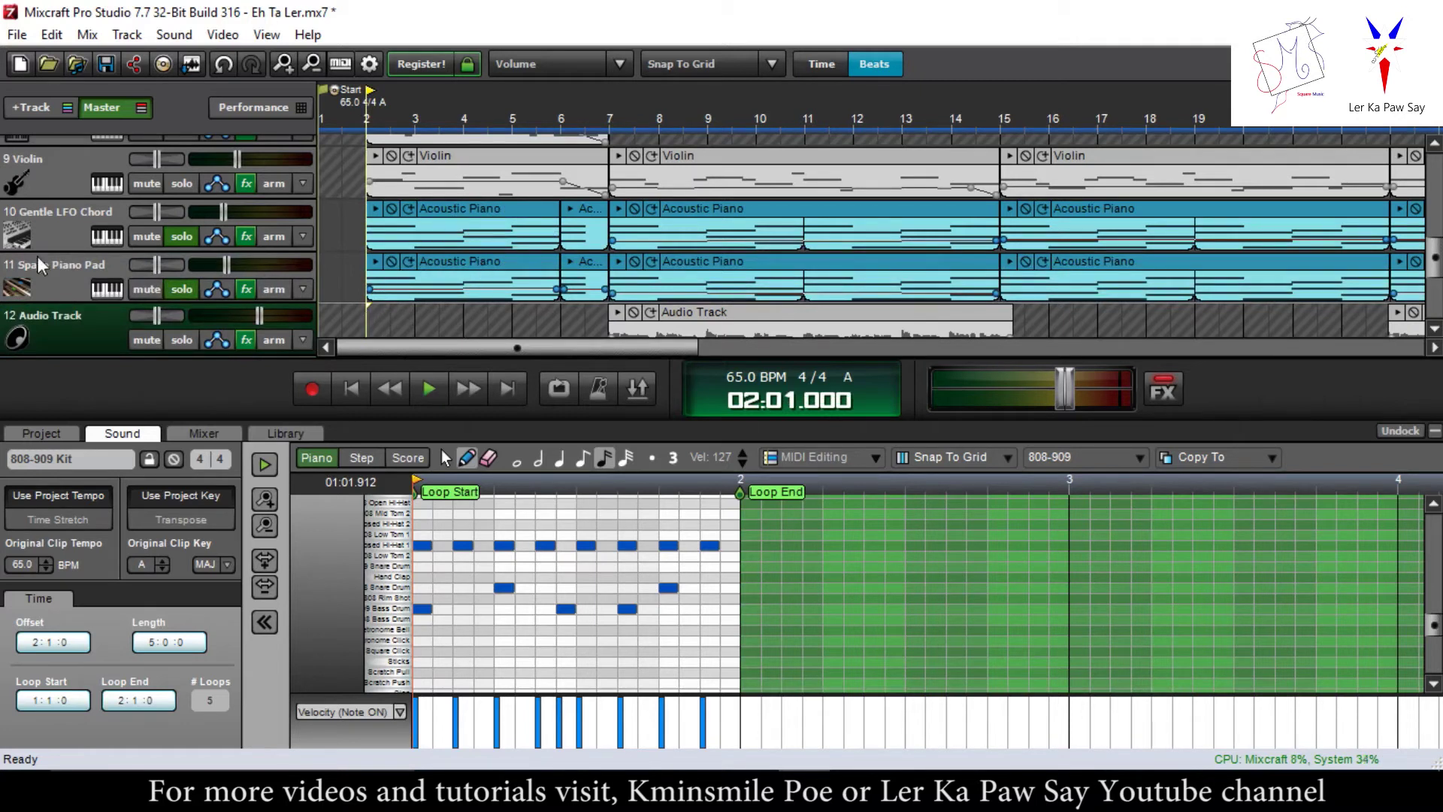
# - Check the Space Piano Pad track's instrument preset in the preset list and close the instrument settings
pyautogui.click(107, 288)
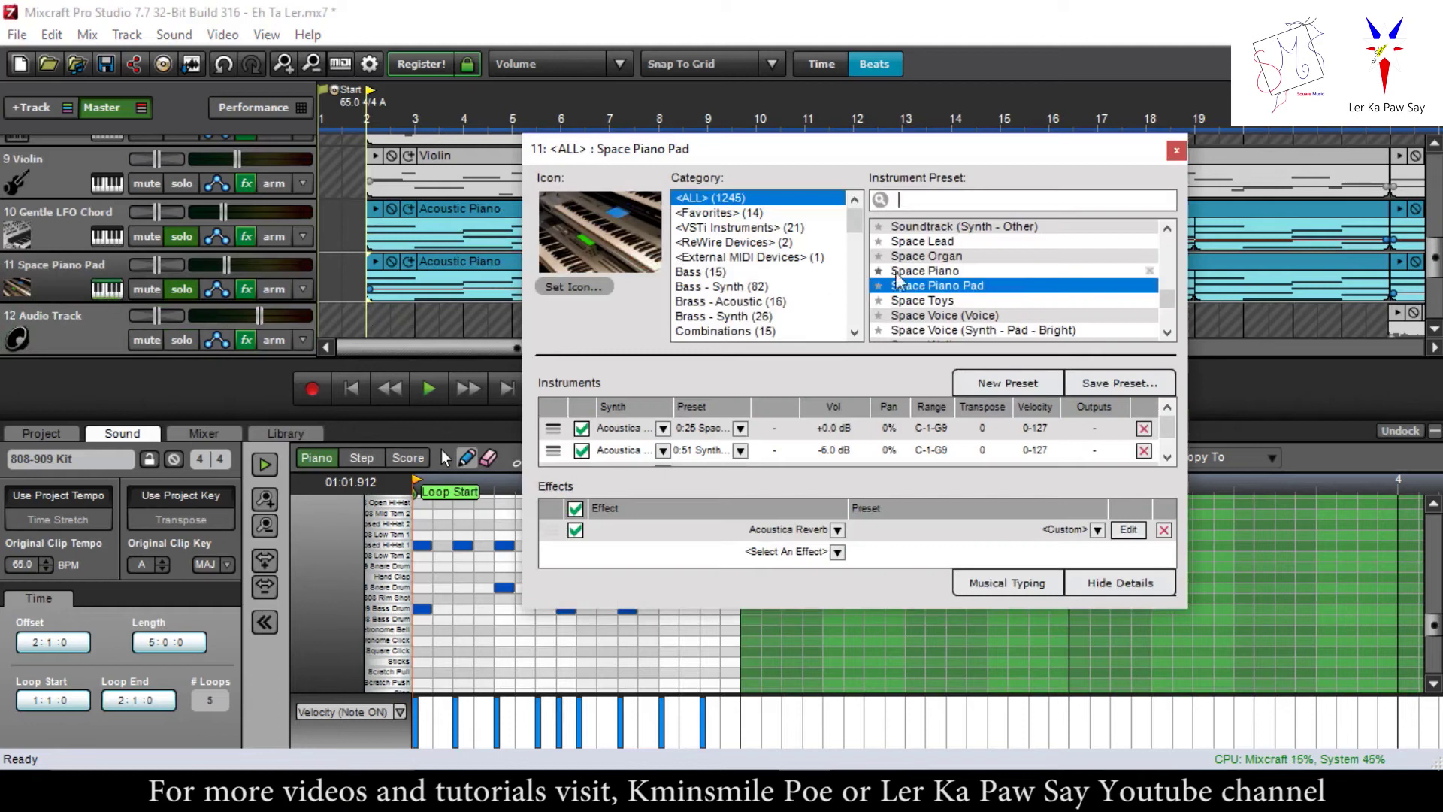
pyautogui.scroll(-3, 939, 296)
pyautogui.scroll(5, 943, 299)
pyautogui.scroll(-5, 947, 300)
pyautogui.scroll(5, 954, 303)
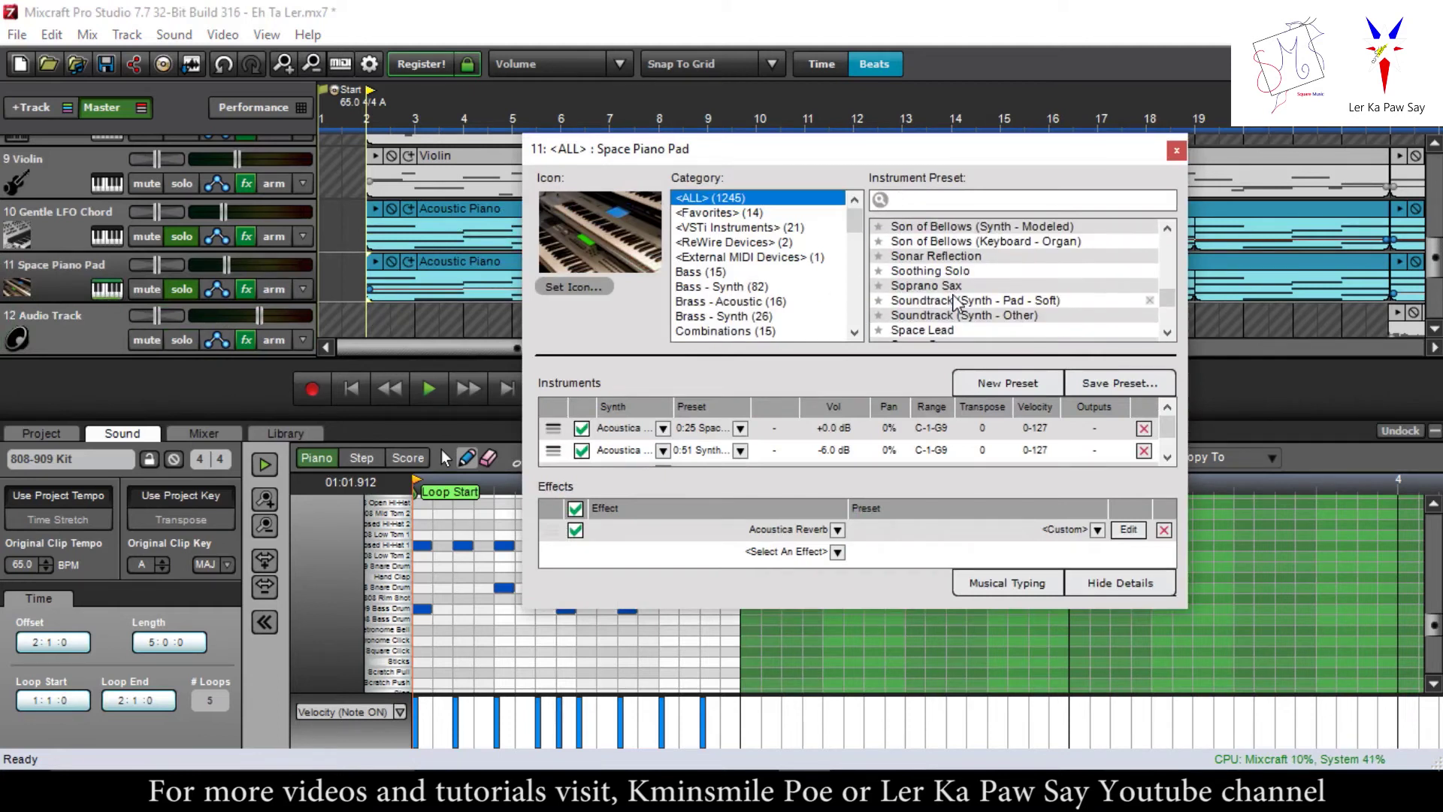
pyautogui.click(1176, 151)
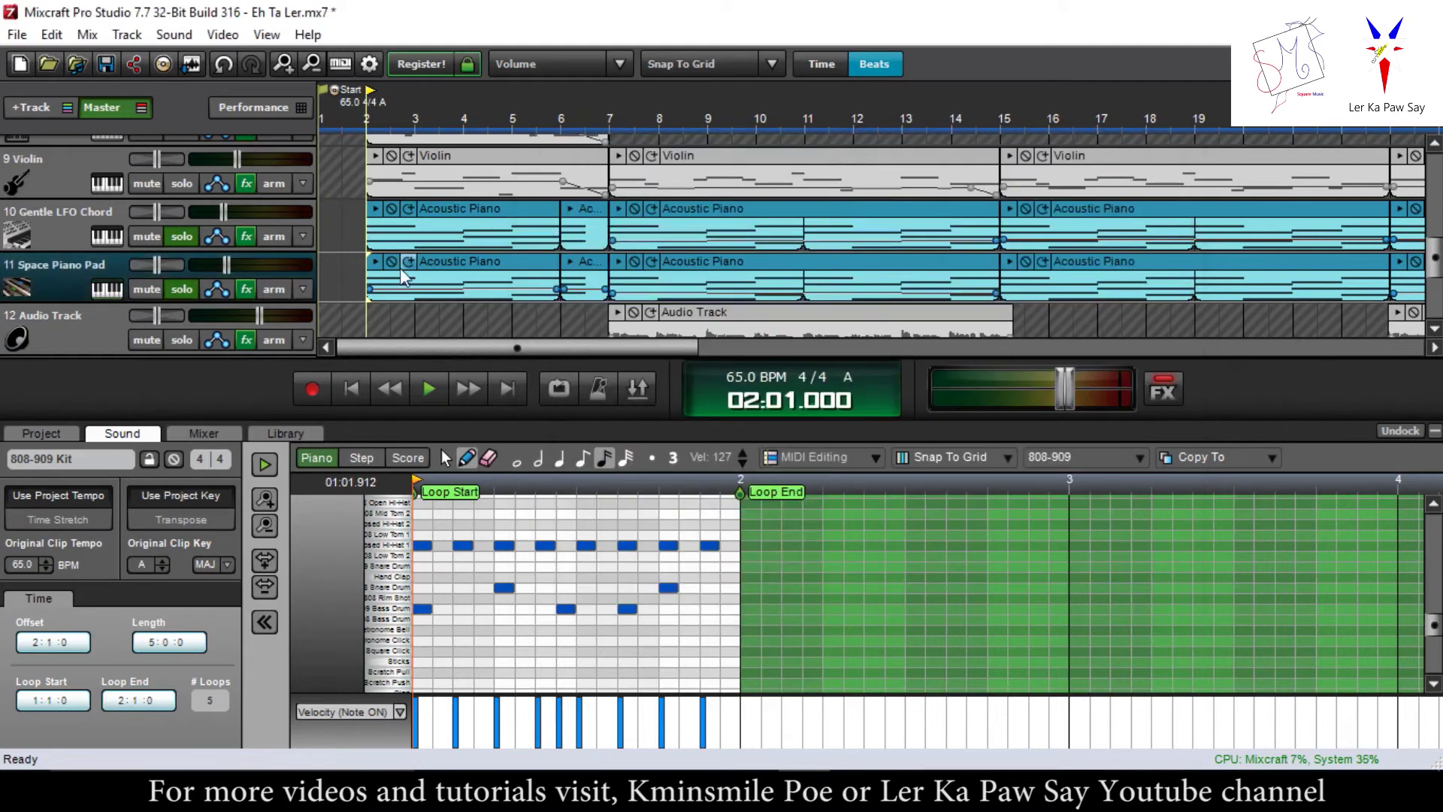
# - Open the first Space Piano Pad clip in the piano roll, preview its chords, and return the playhead to bar 2
pyautogui.click(456, 269)
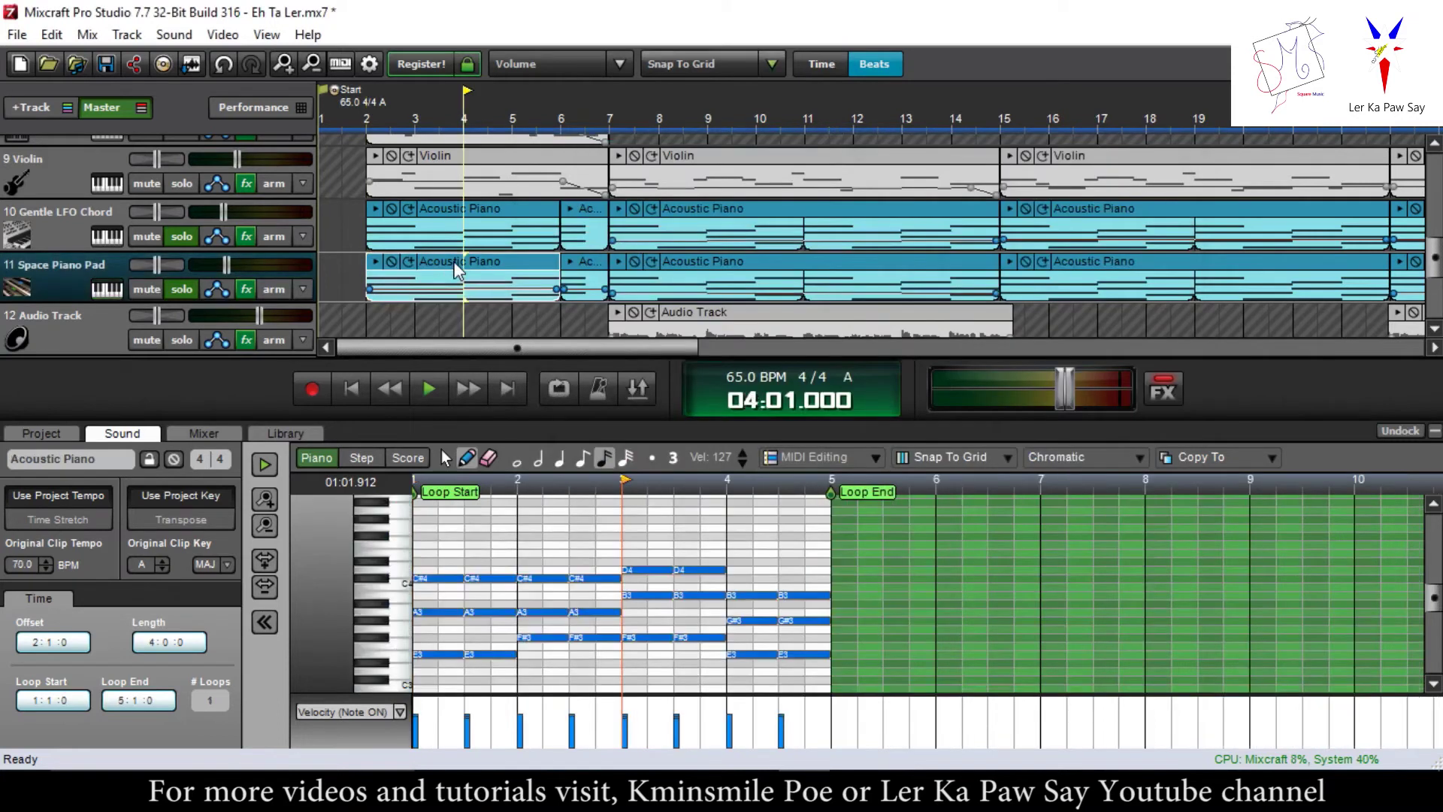
pyautogui.click(374, 263)
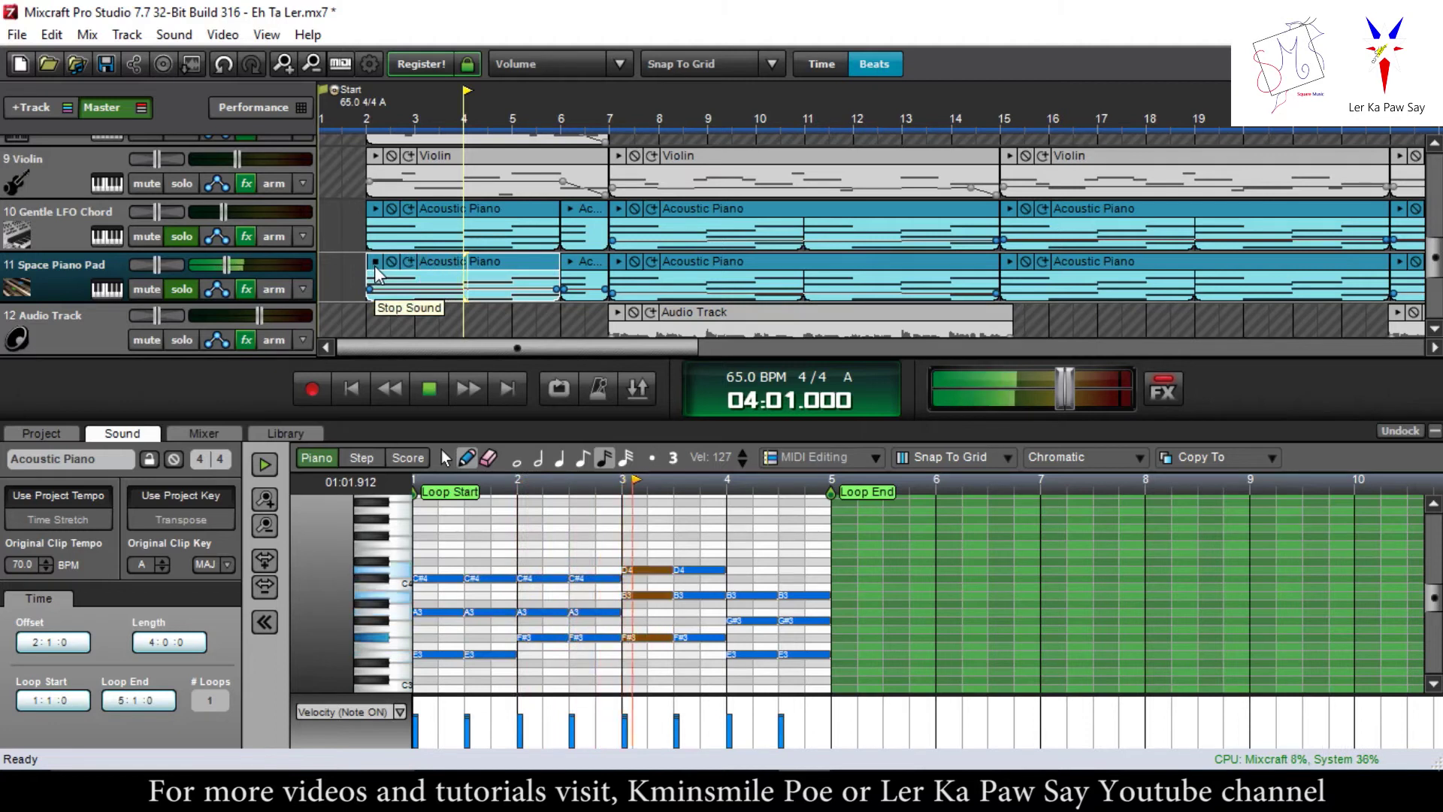
pyautogui.click(375, 265)
pyautogui.click(371, 318)
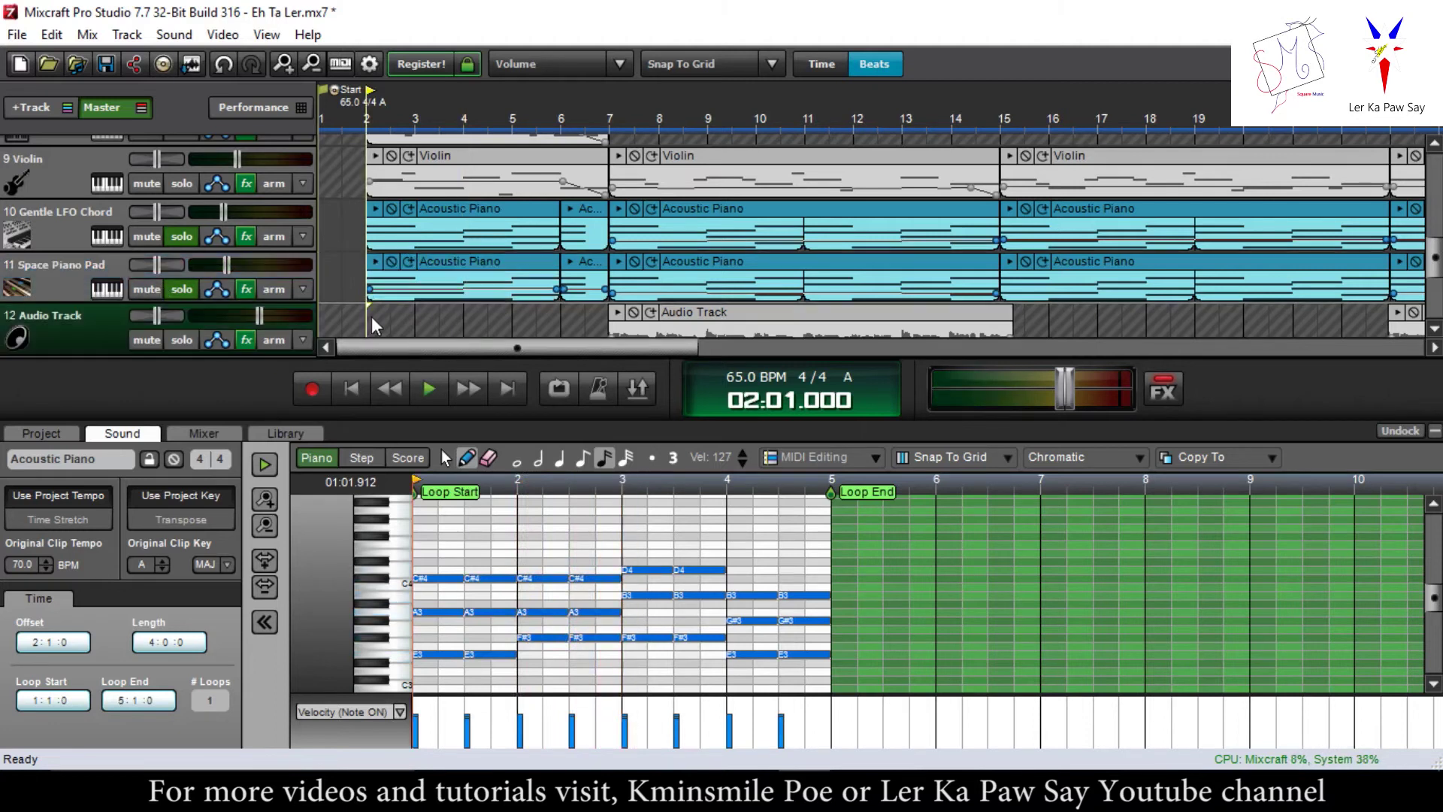
# - Compare the first Gentle LFO Chord clip with the first Space Piano Pad clip by opening and previewing them
pyautogui.scroll(2, 140, 270)
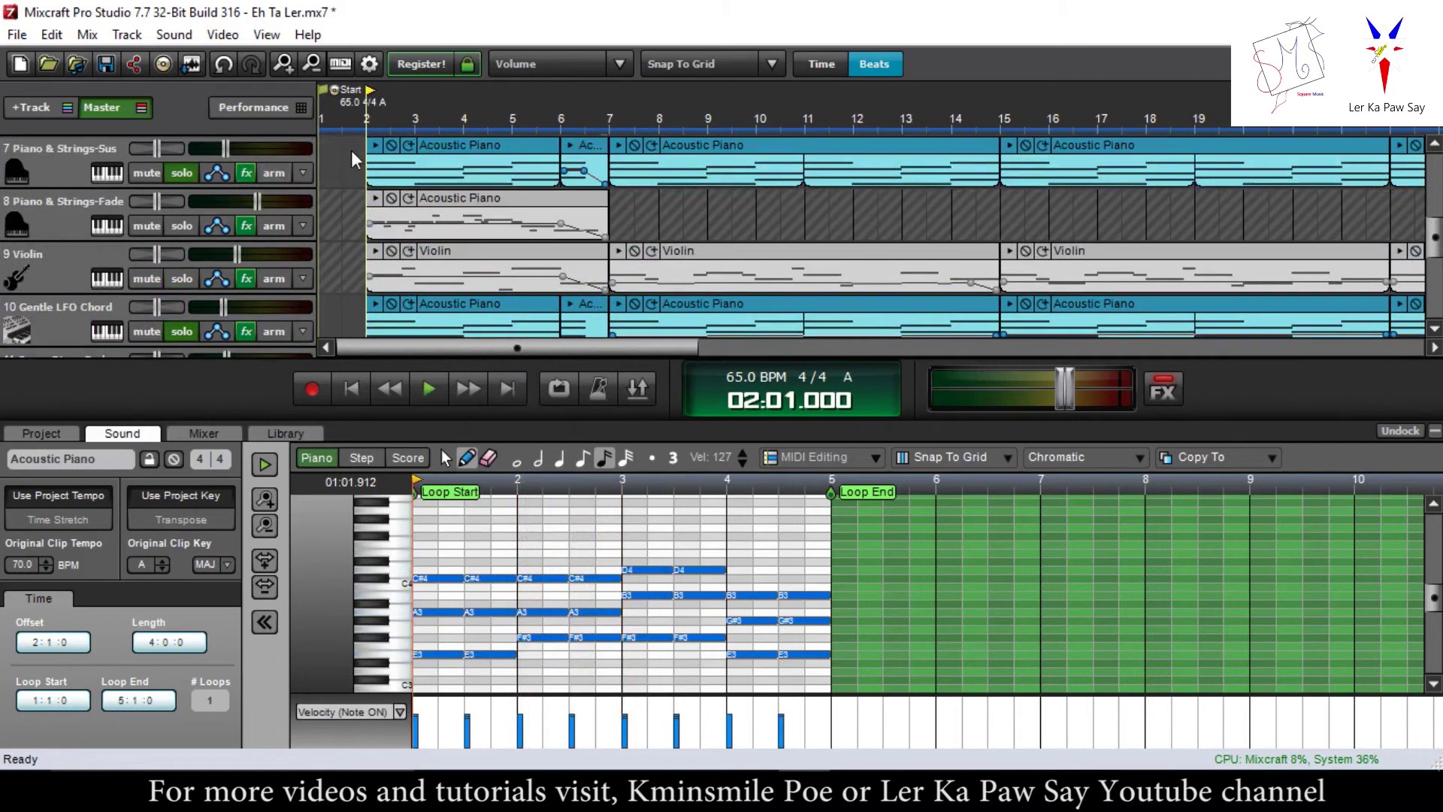
pyautogui.scroll(-1, 231, 255)
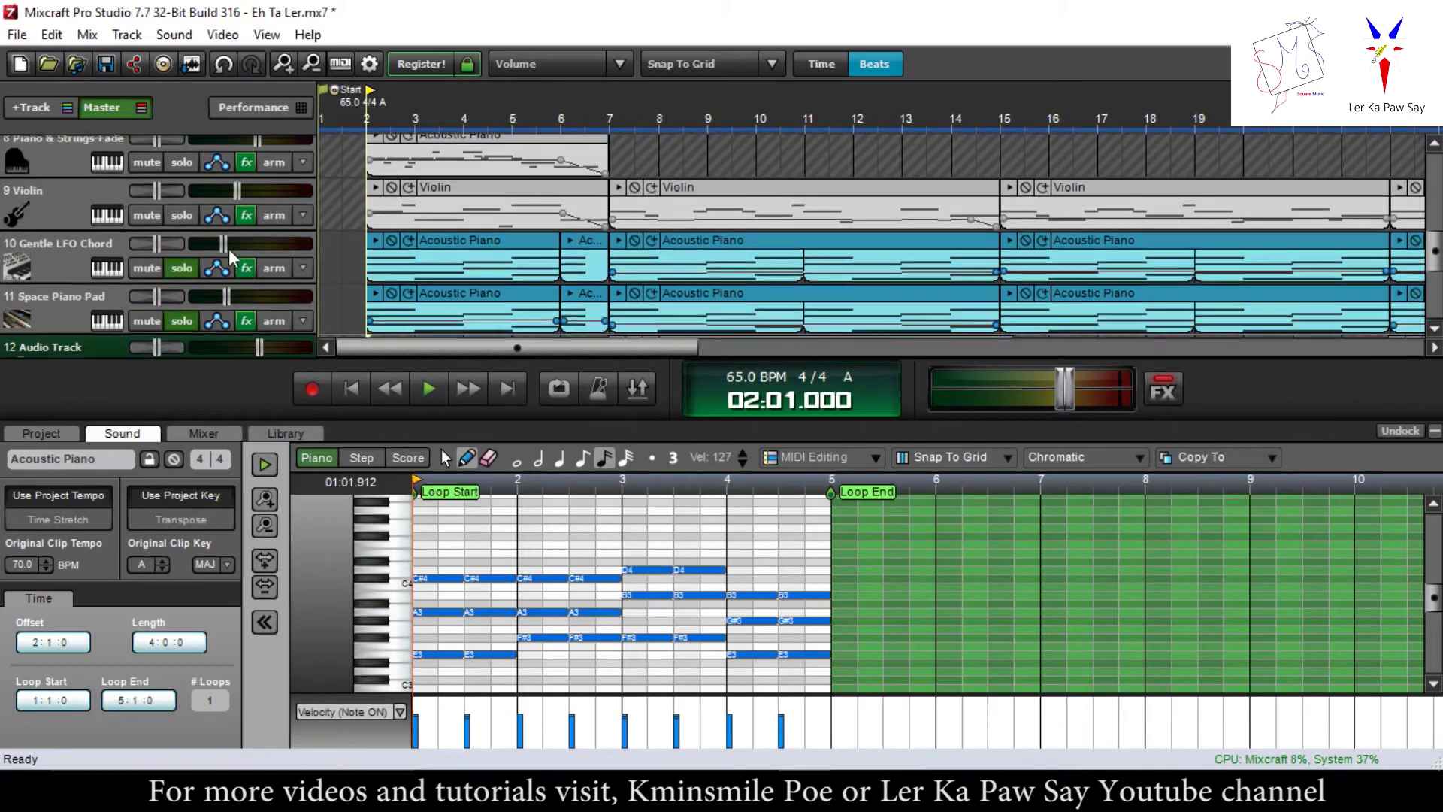
pyautogui.click(377, 240)
pyautogui.scroll(-1, 201, 296)
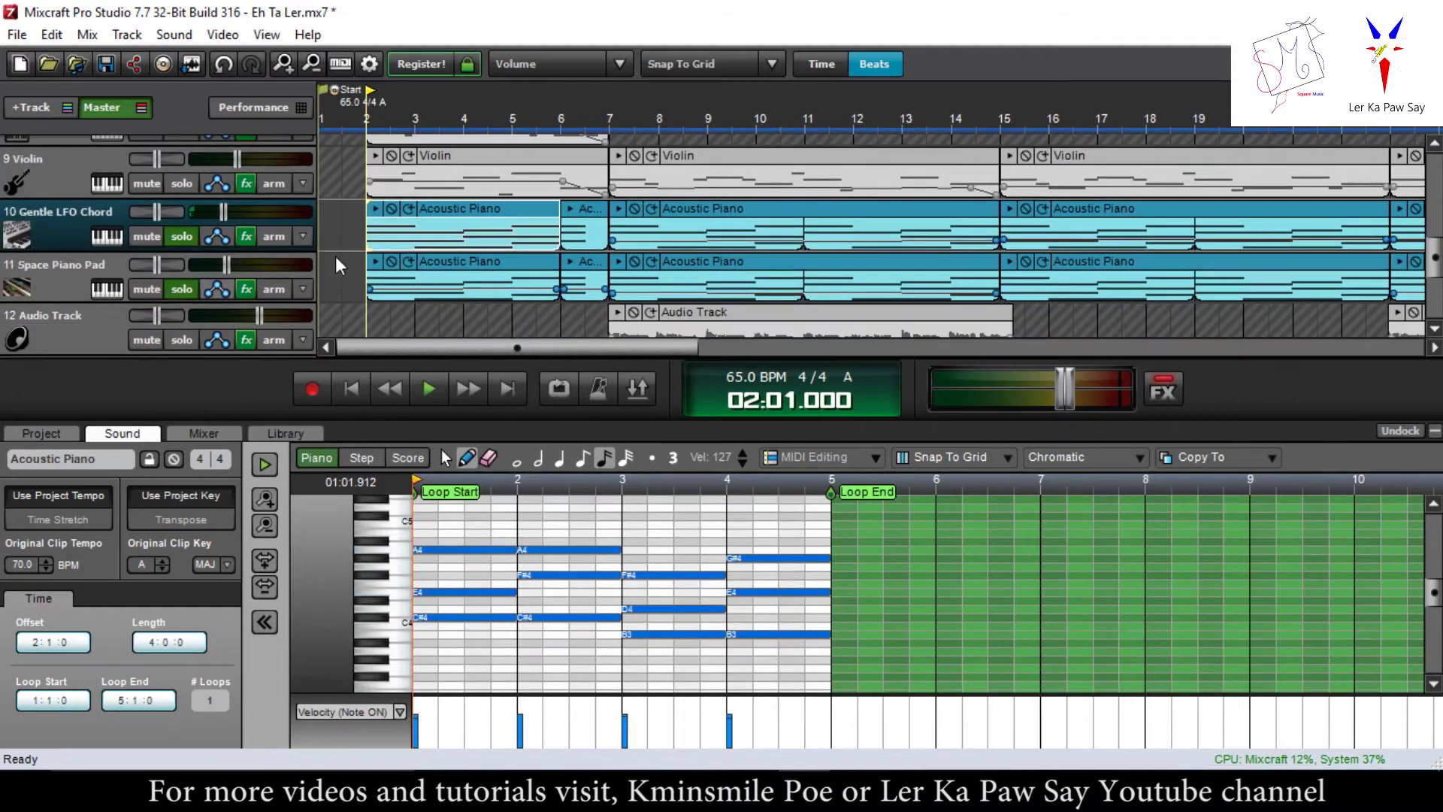
pyautogui.click(372, 263)
pyautogui.press('space')
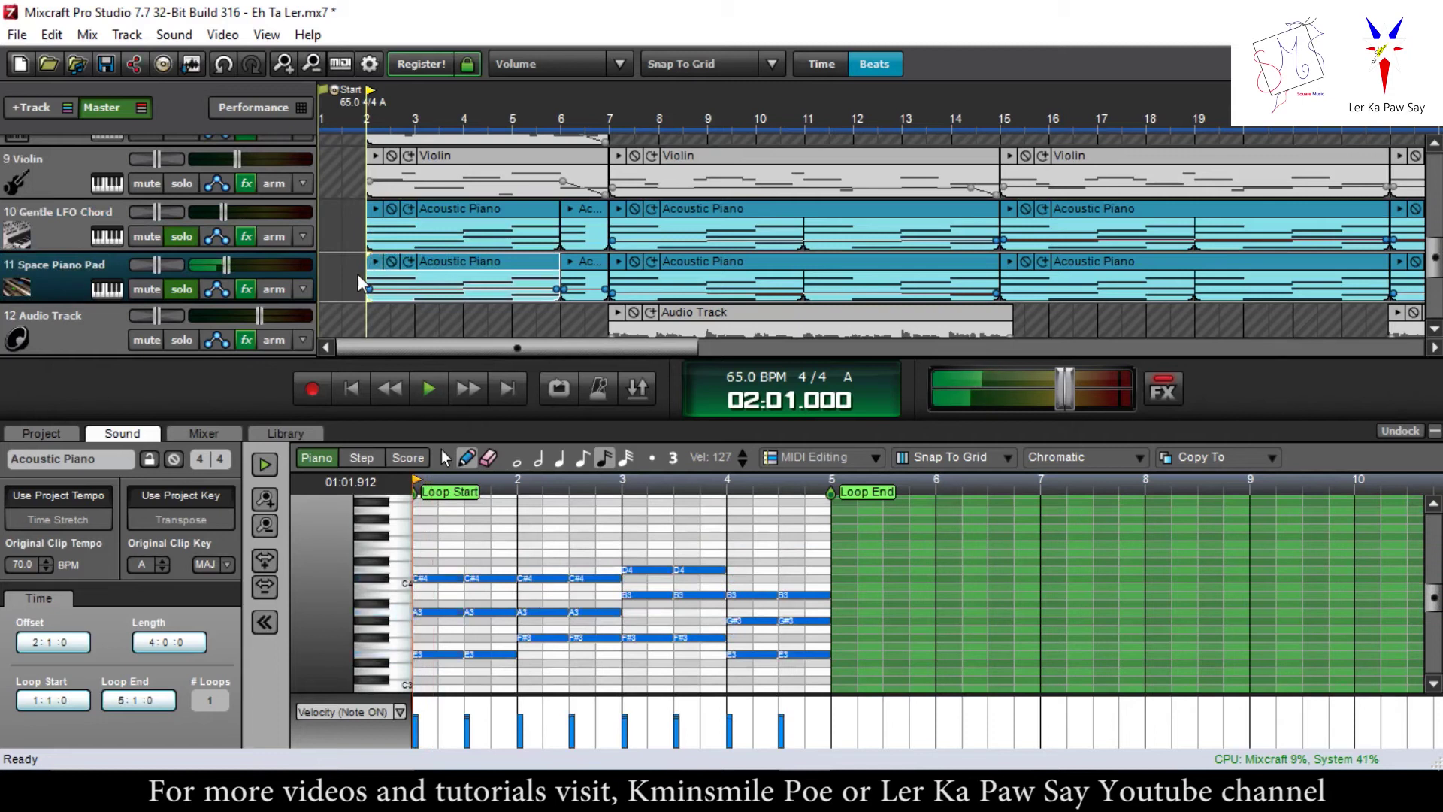
# - Play the soloed piano, synth, pad and 808-909 Kit tracks together from bar 2
pyautogui.scroll(-1, 350, 305)
pyautogui.scroll(-2, 200, 312)
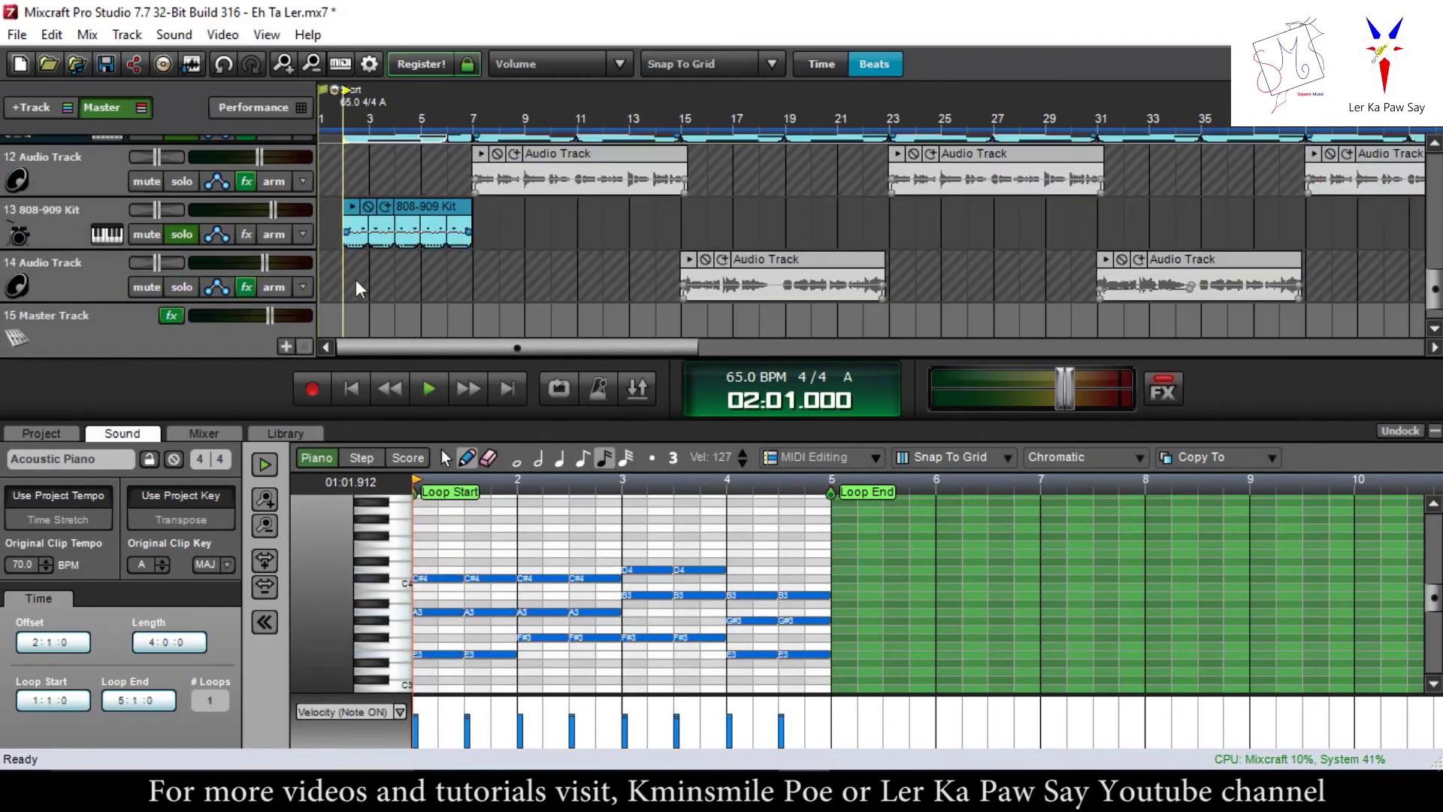
pyautogui.press('space')
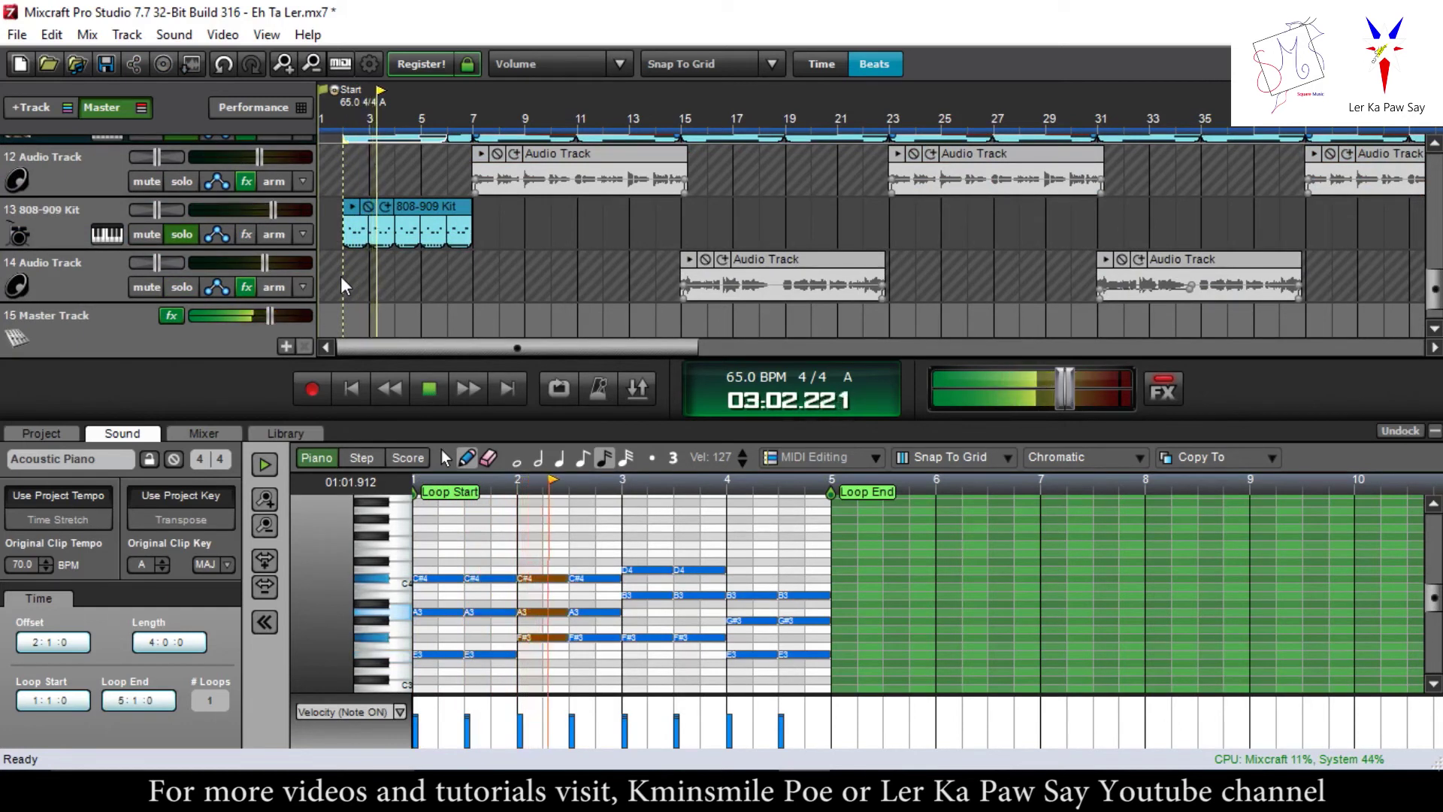
# - Stop playback and choose the Finger Bass preset from the Bass category as the Finger Bass track's instrument
pyautogui.press('space')
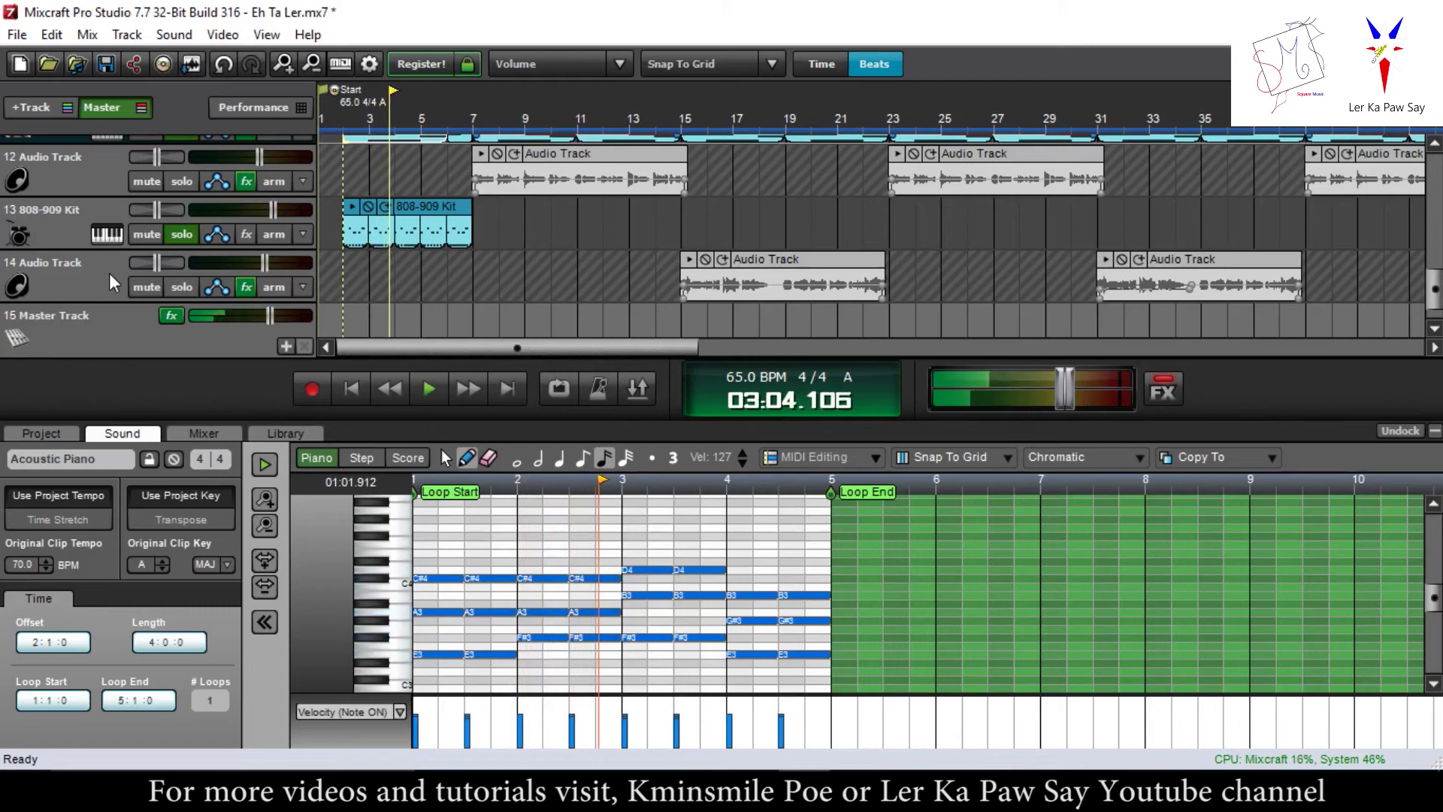
pyautogui.scroll(5, 110, 273)
pyautogui.scroll(3, 154, 242)
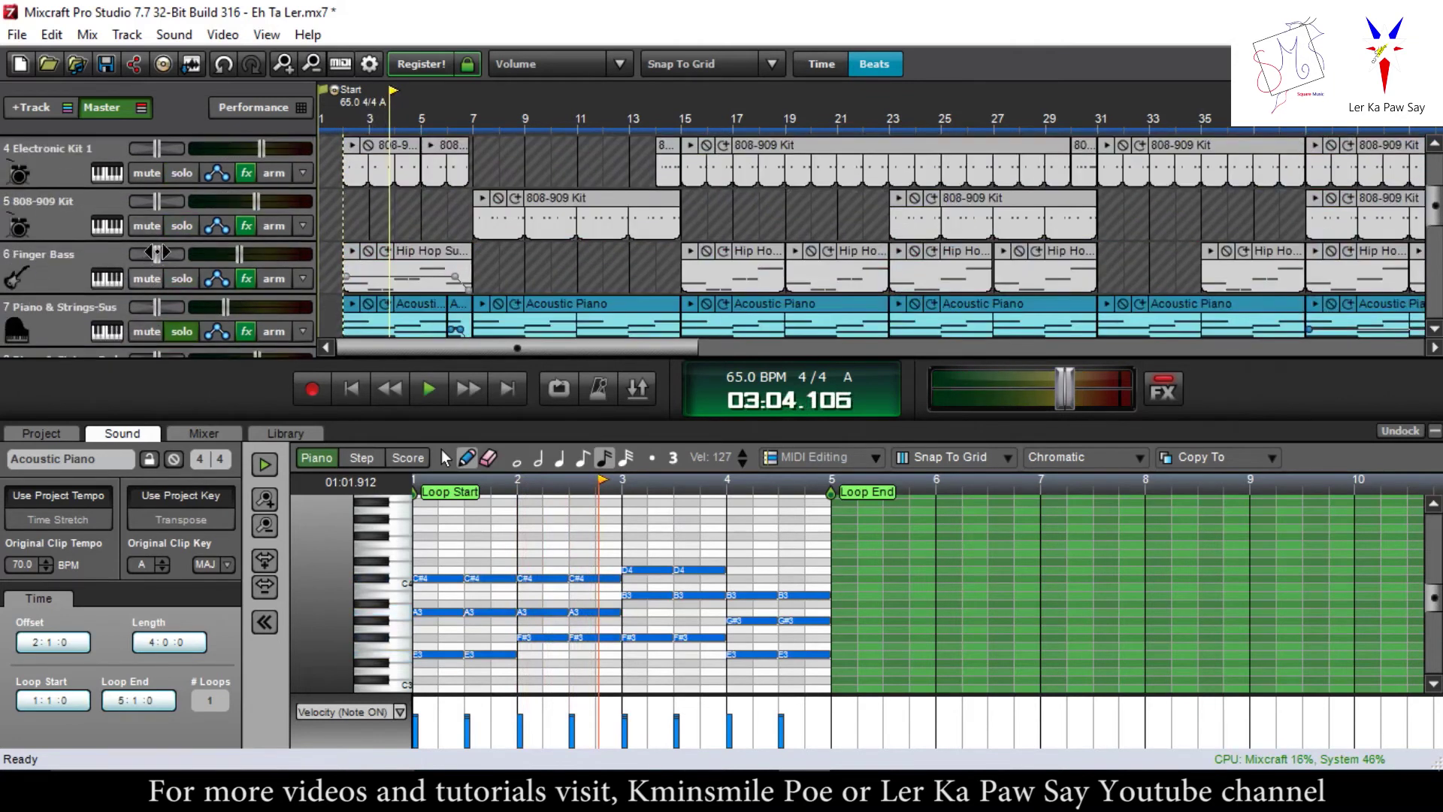
pyautogui.scroll(-1, 156, 256)
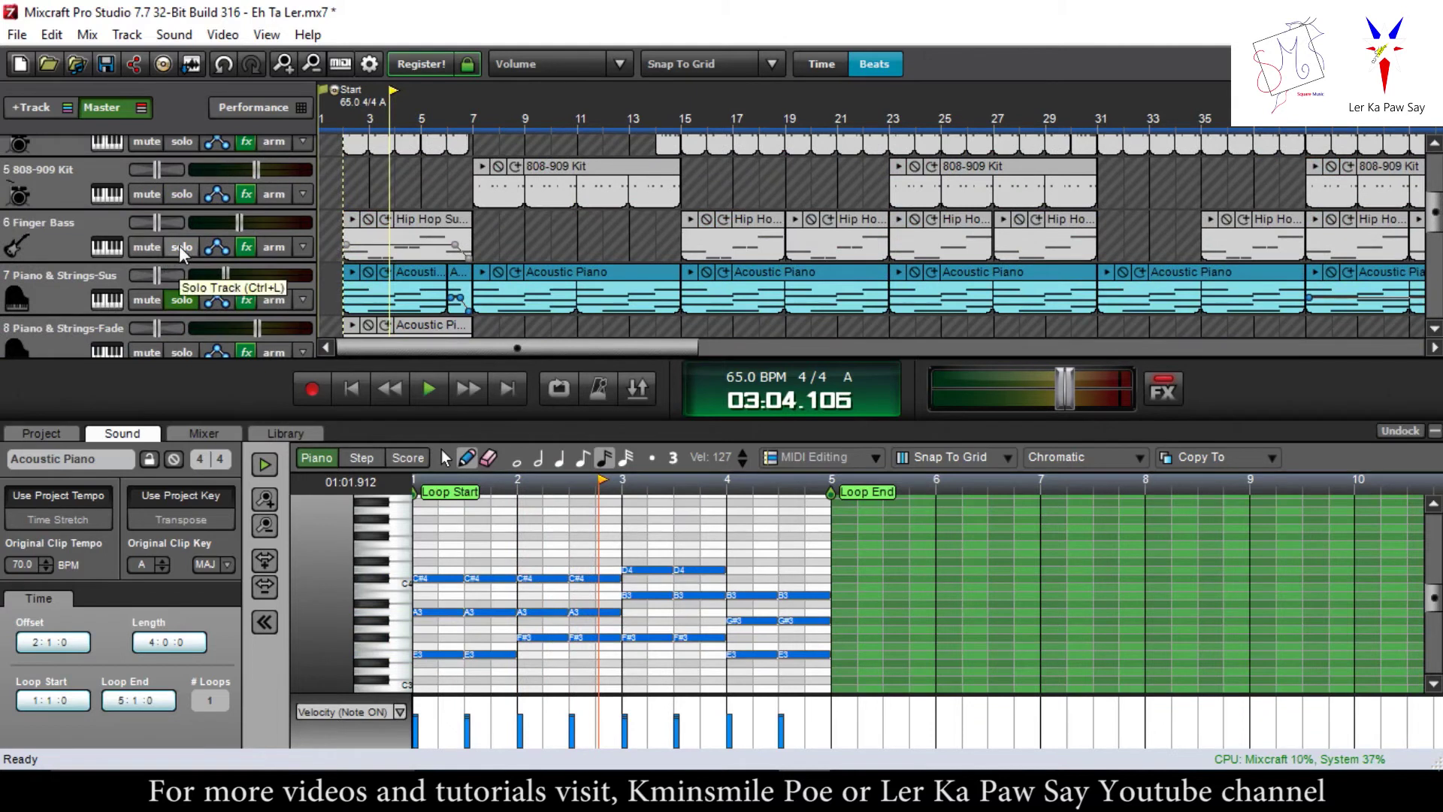
pyautogui.click(105, 248)
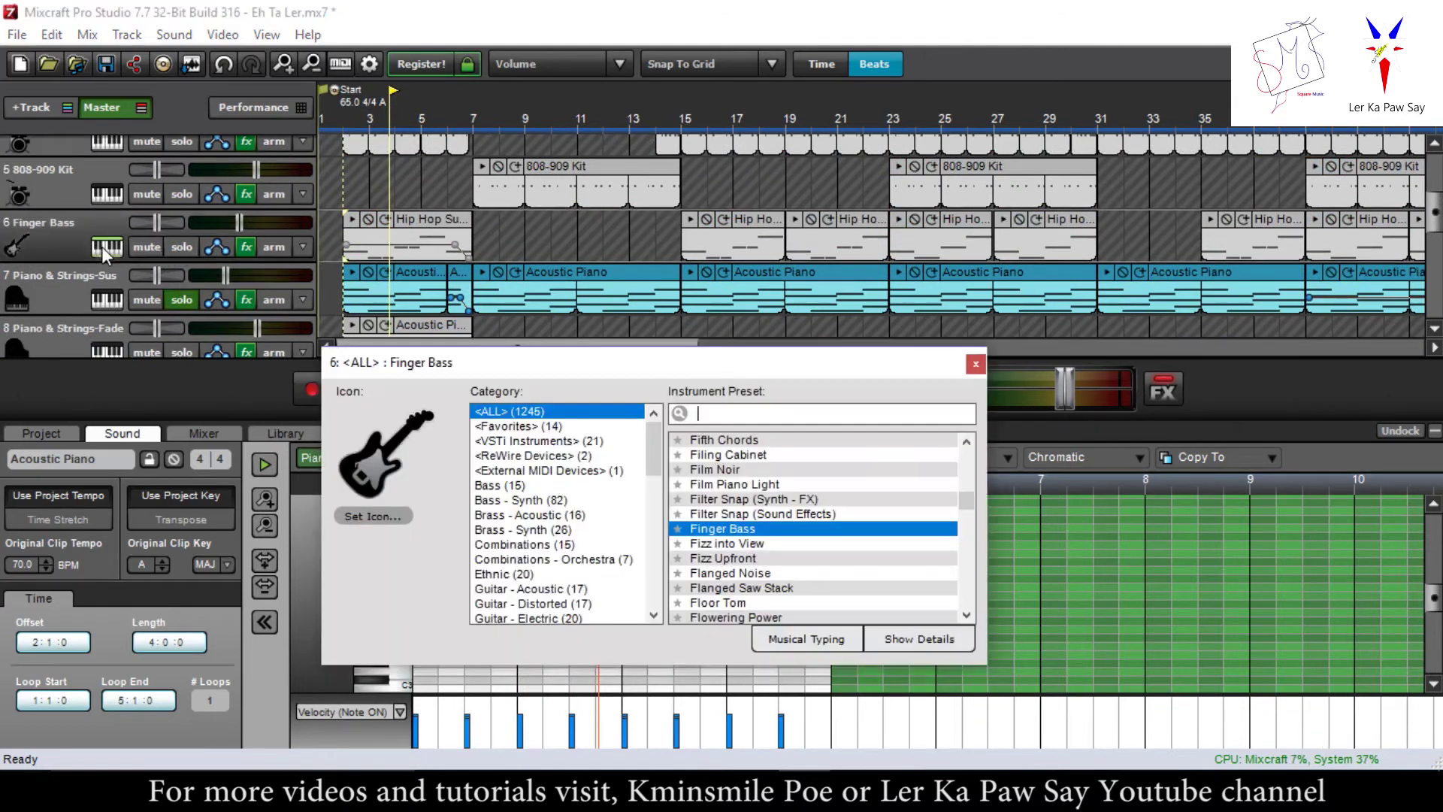
pyautogui.scroll(-2, 541, 499)
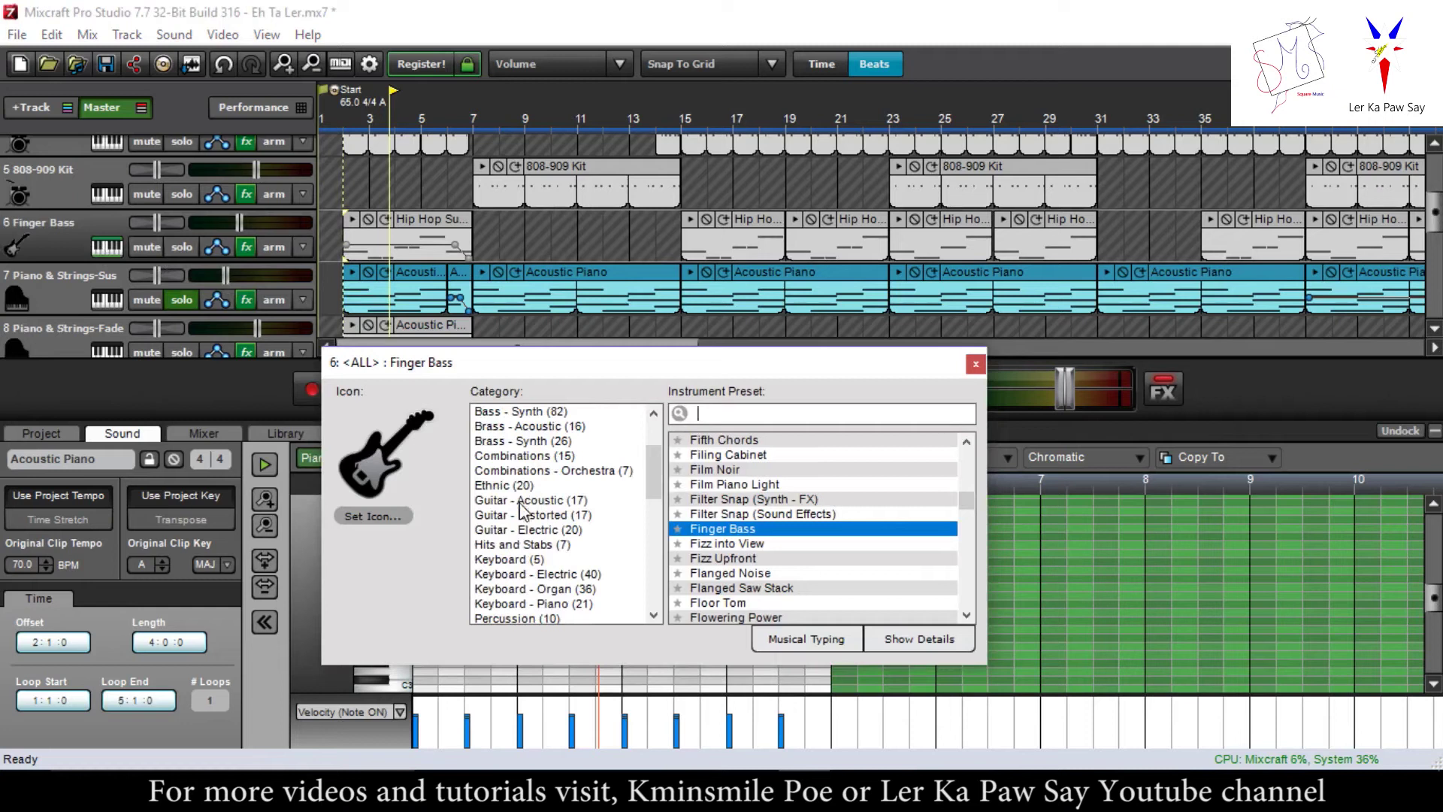
pyautogui.click(518, 413)
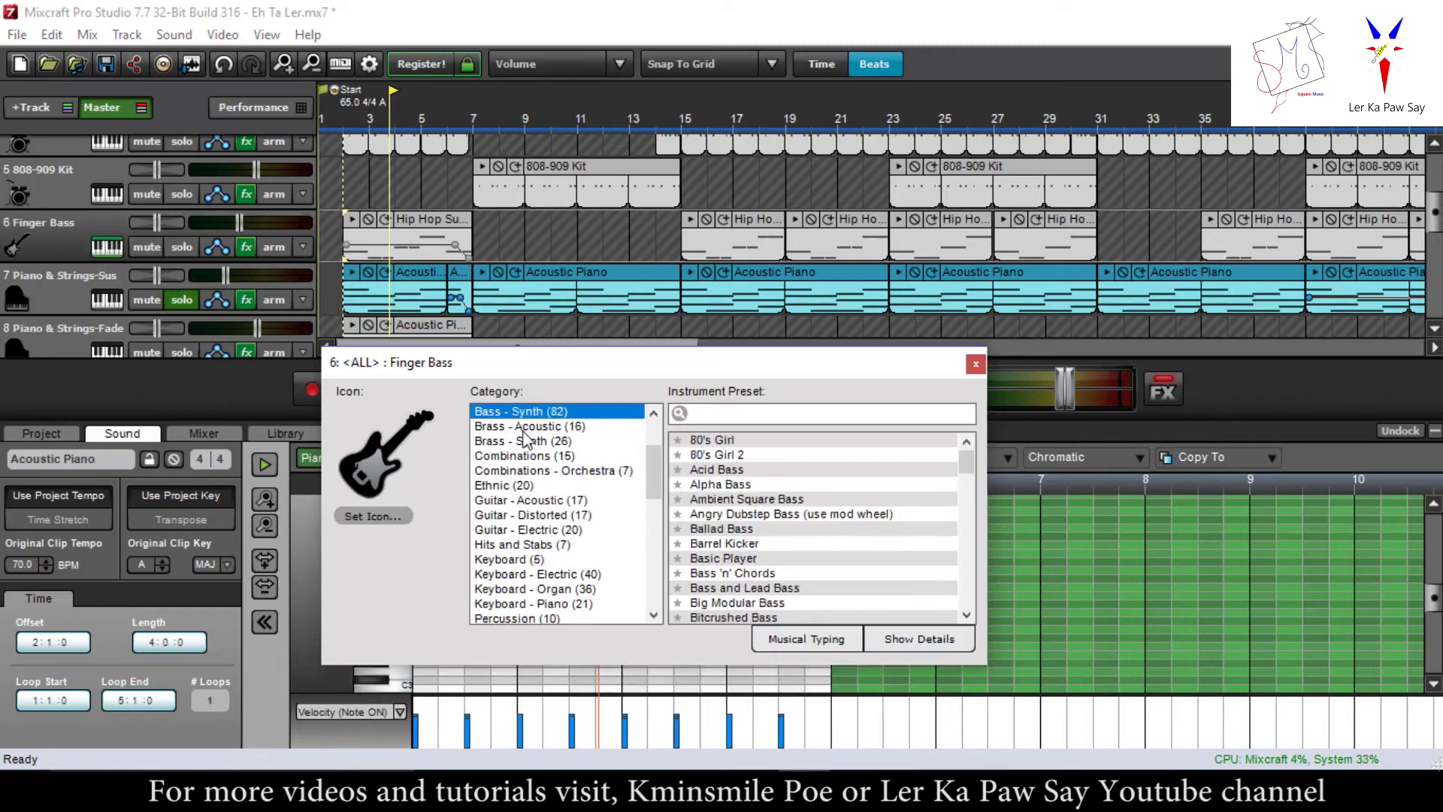
pyautogui.scroll(1, 535, 451)
pyautogui.click(502, 444)
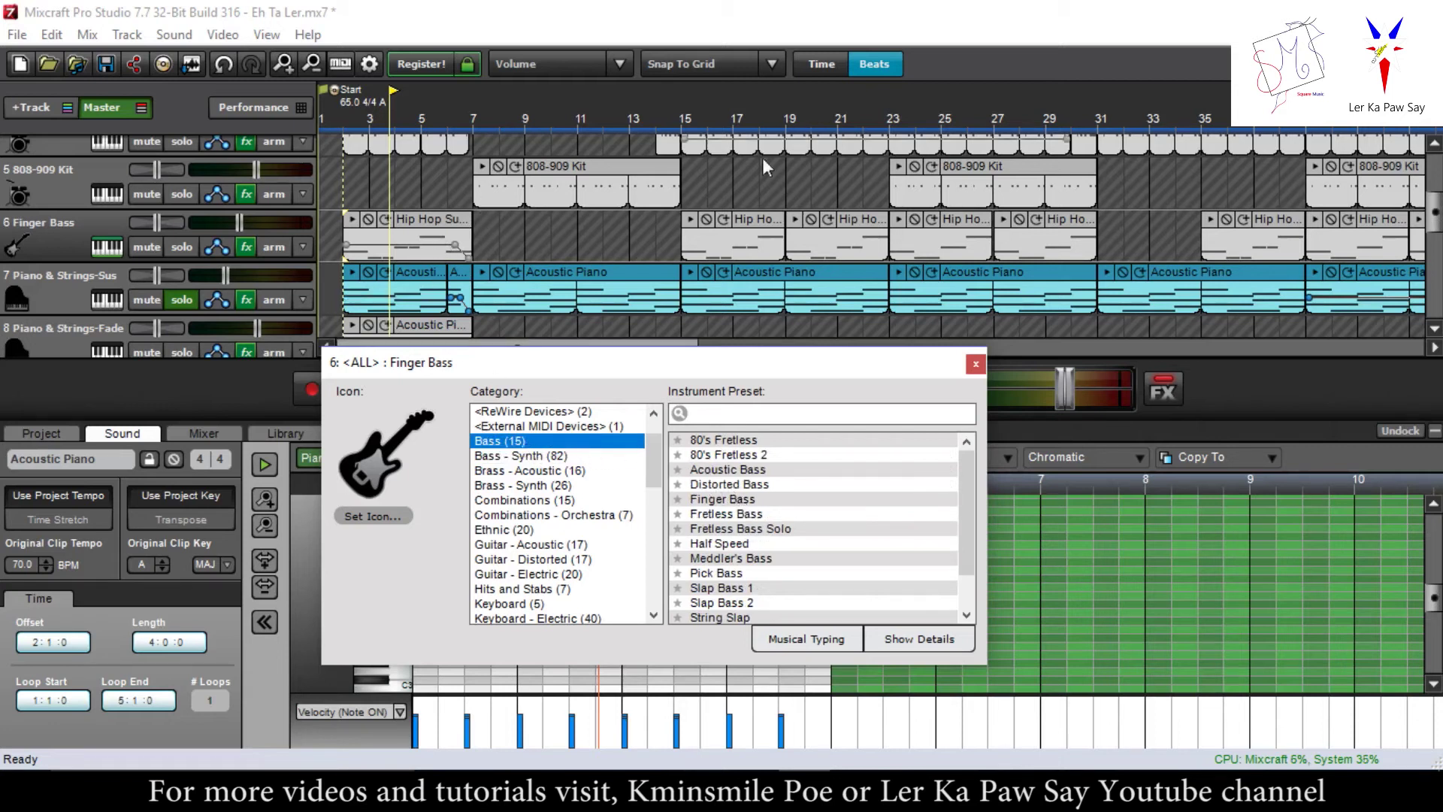
pyautogui.click(727, 501)
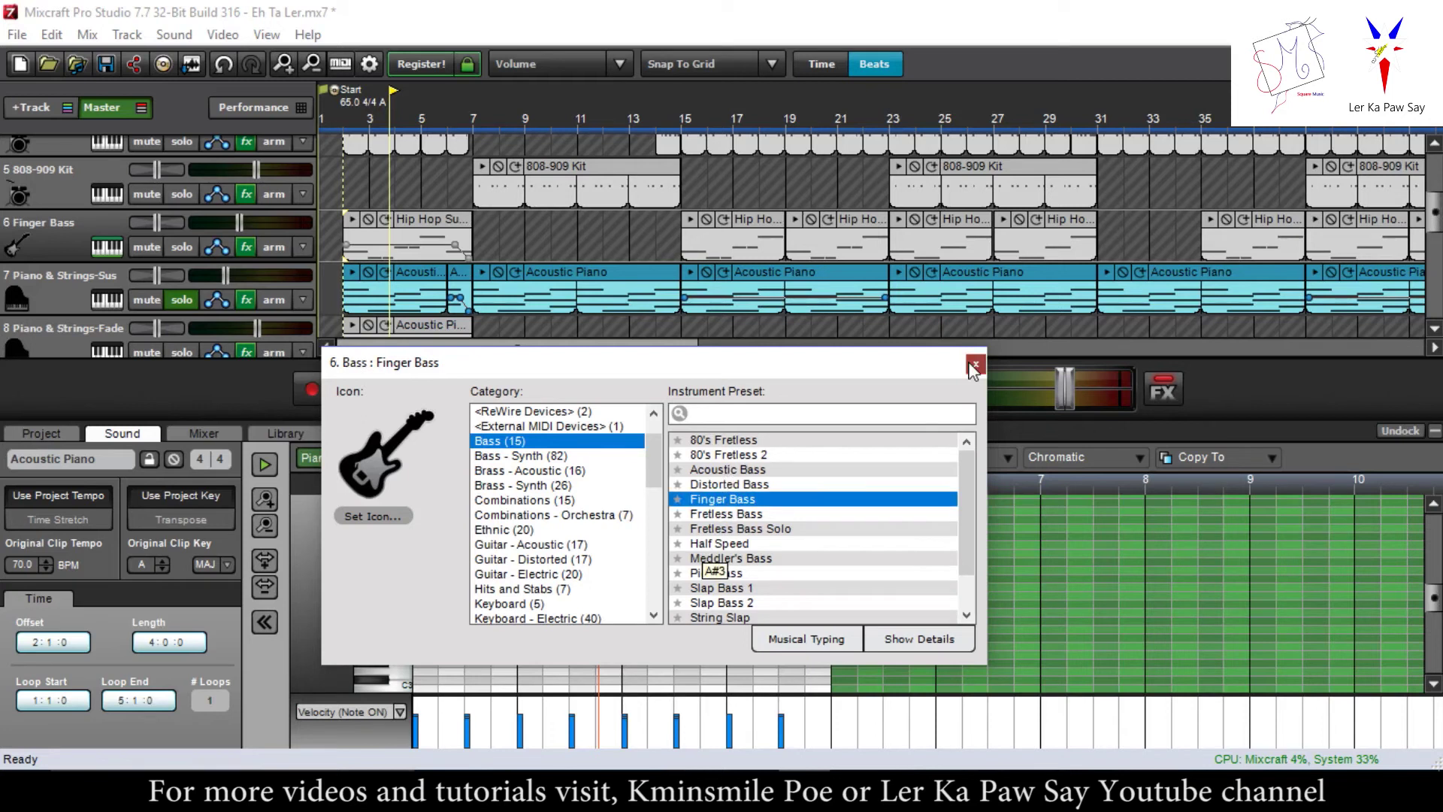
pyautogui.click(974, 367)
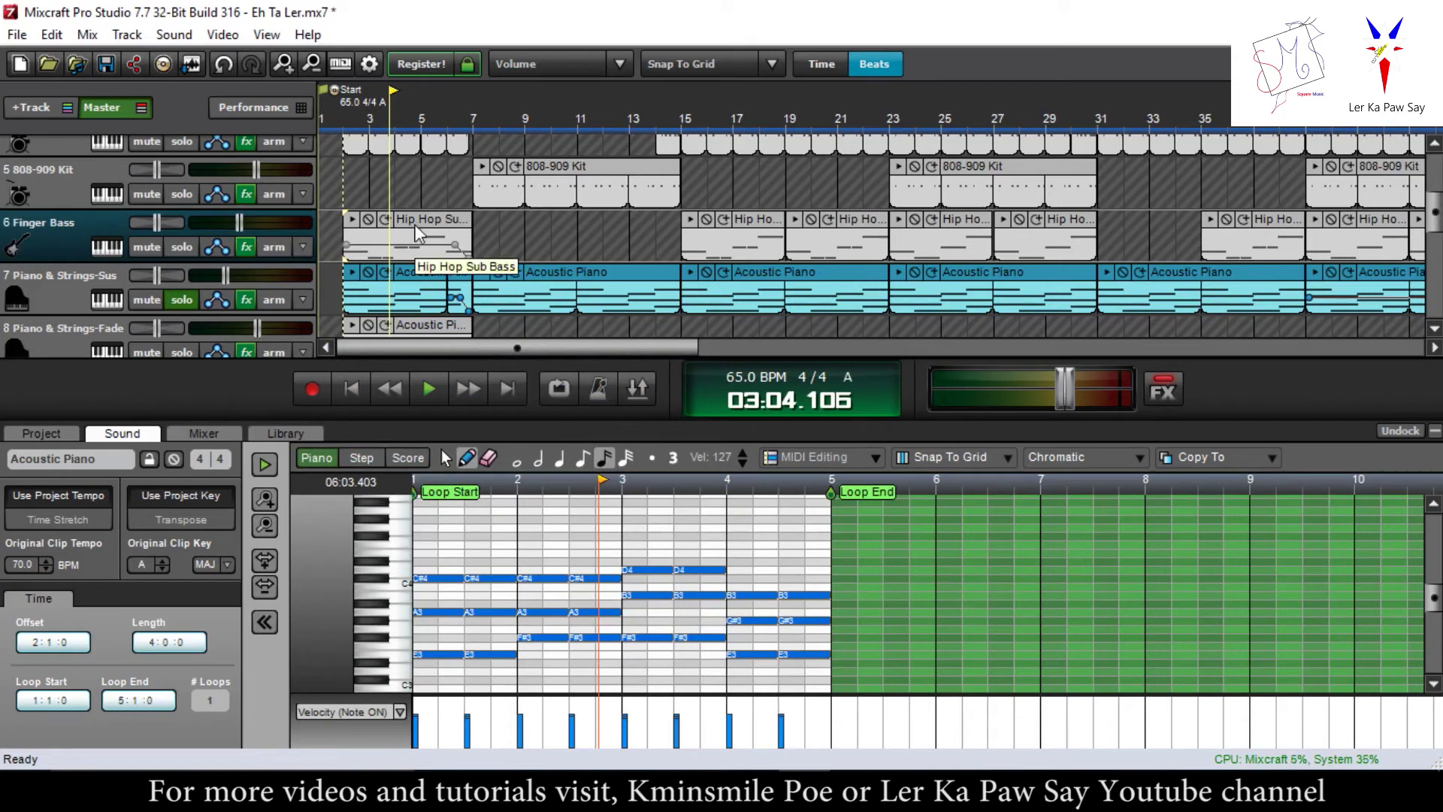
# - Open the first Hip Hop Sub Bass clip on the Finger Bass track in the piano roll
pyautogui.click(352, 235)
pyautogui.rightClick(346, 228)
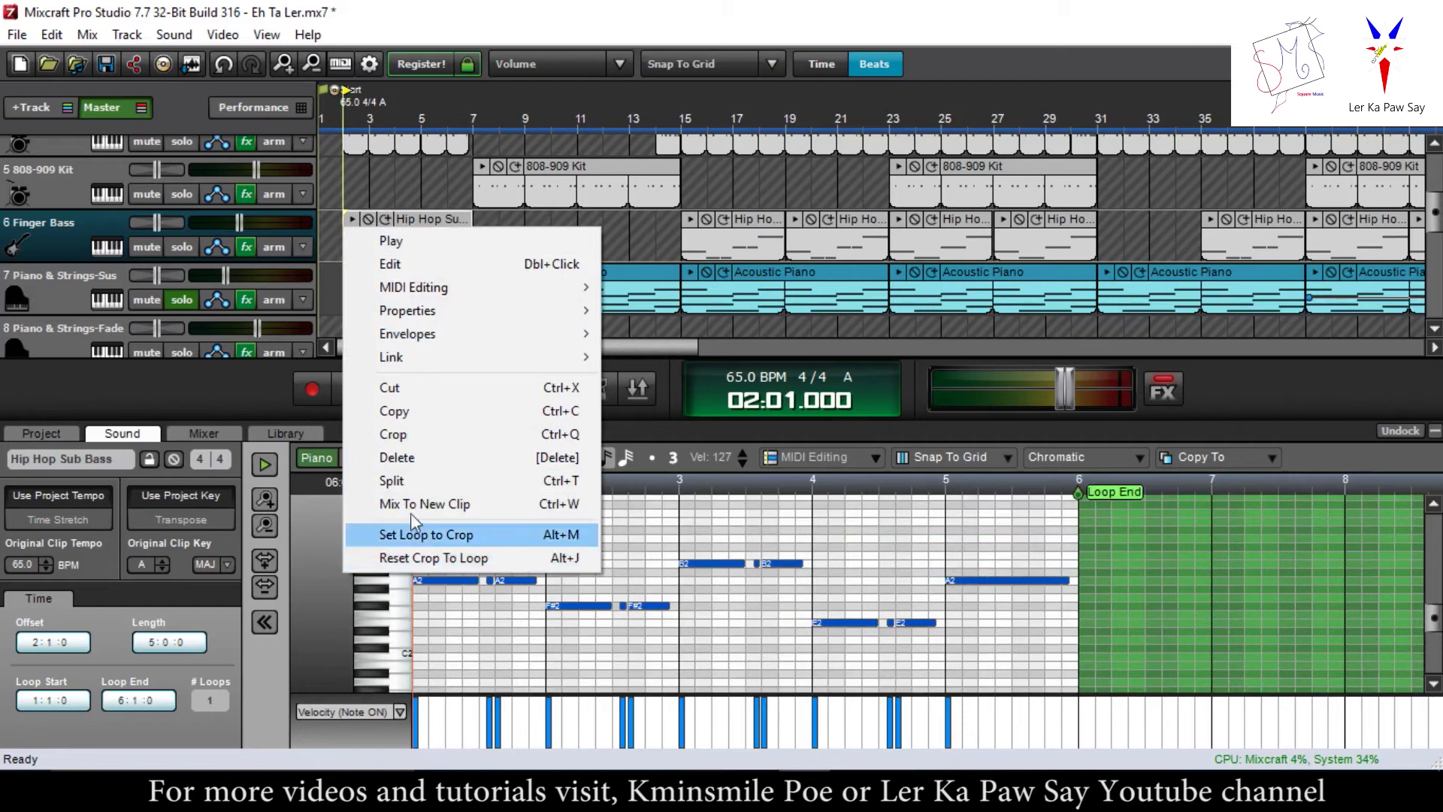
pyautogui.click(304, 247)
pyautogui.click(334, 191)
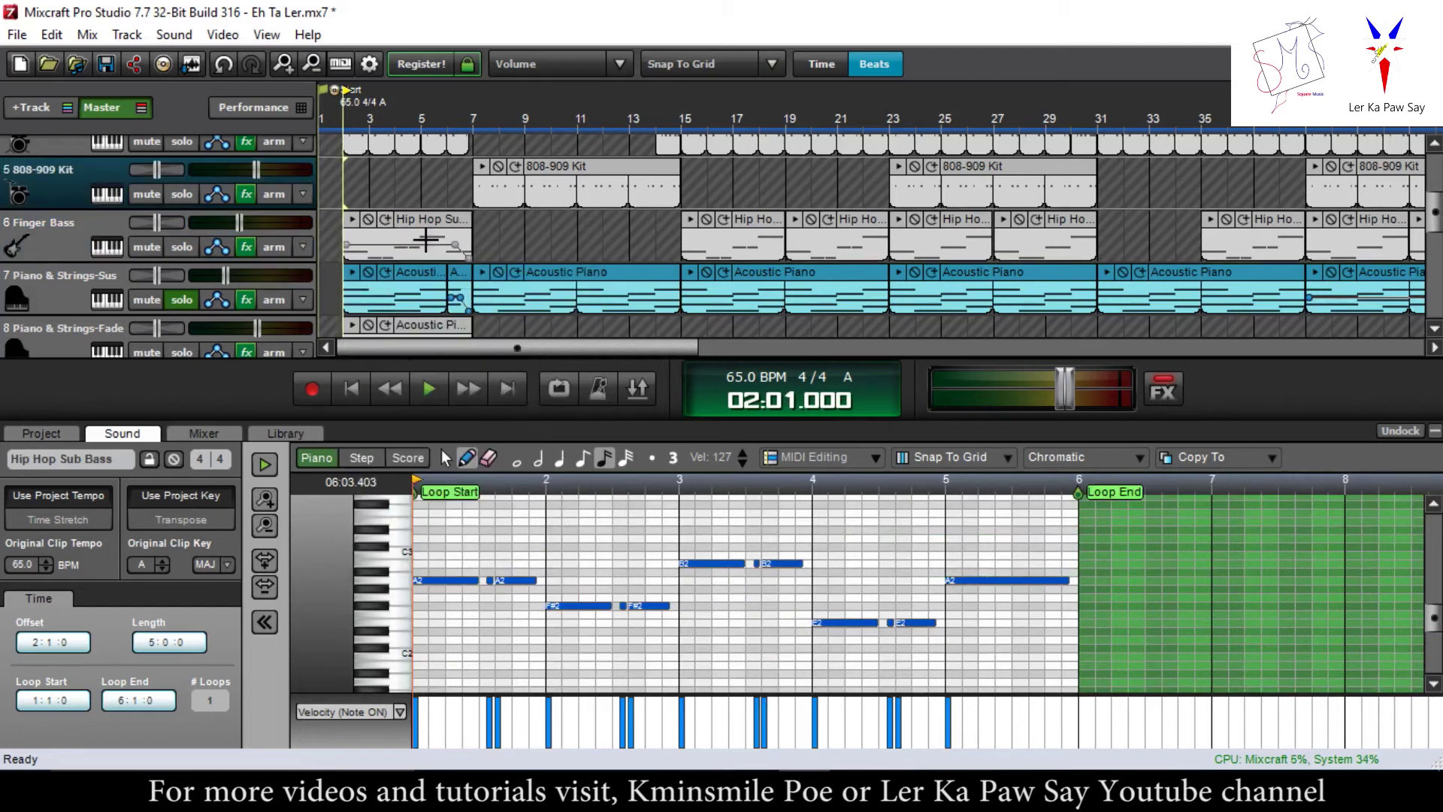
pyautogui.click(426, 227)
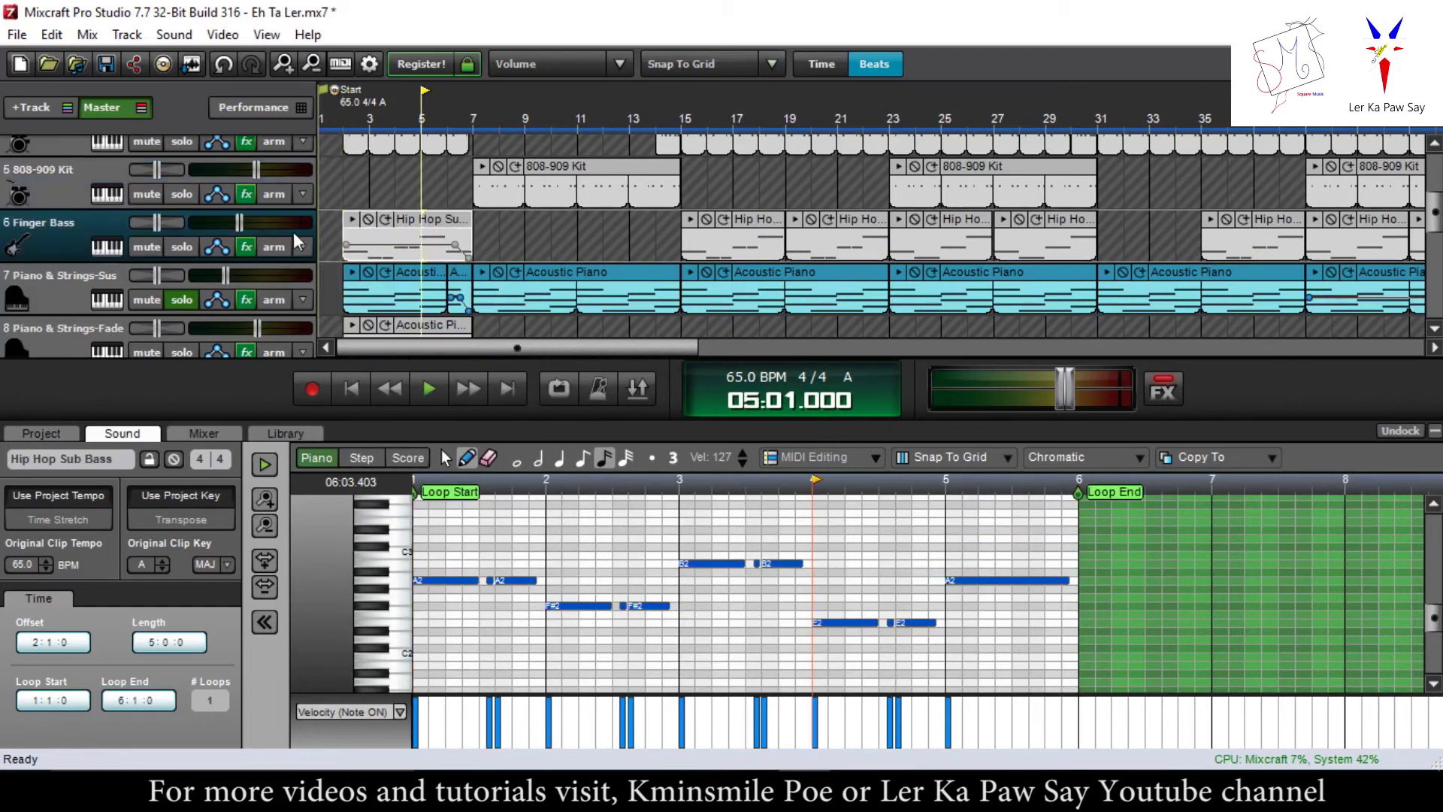
# - Solo the Finger Bass track and remove the solo from the piano, synth, pad and 808-909 Kit tracks
pyautogui.click(183, 245)
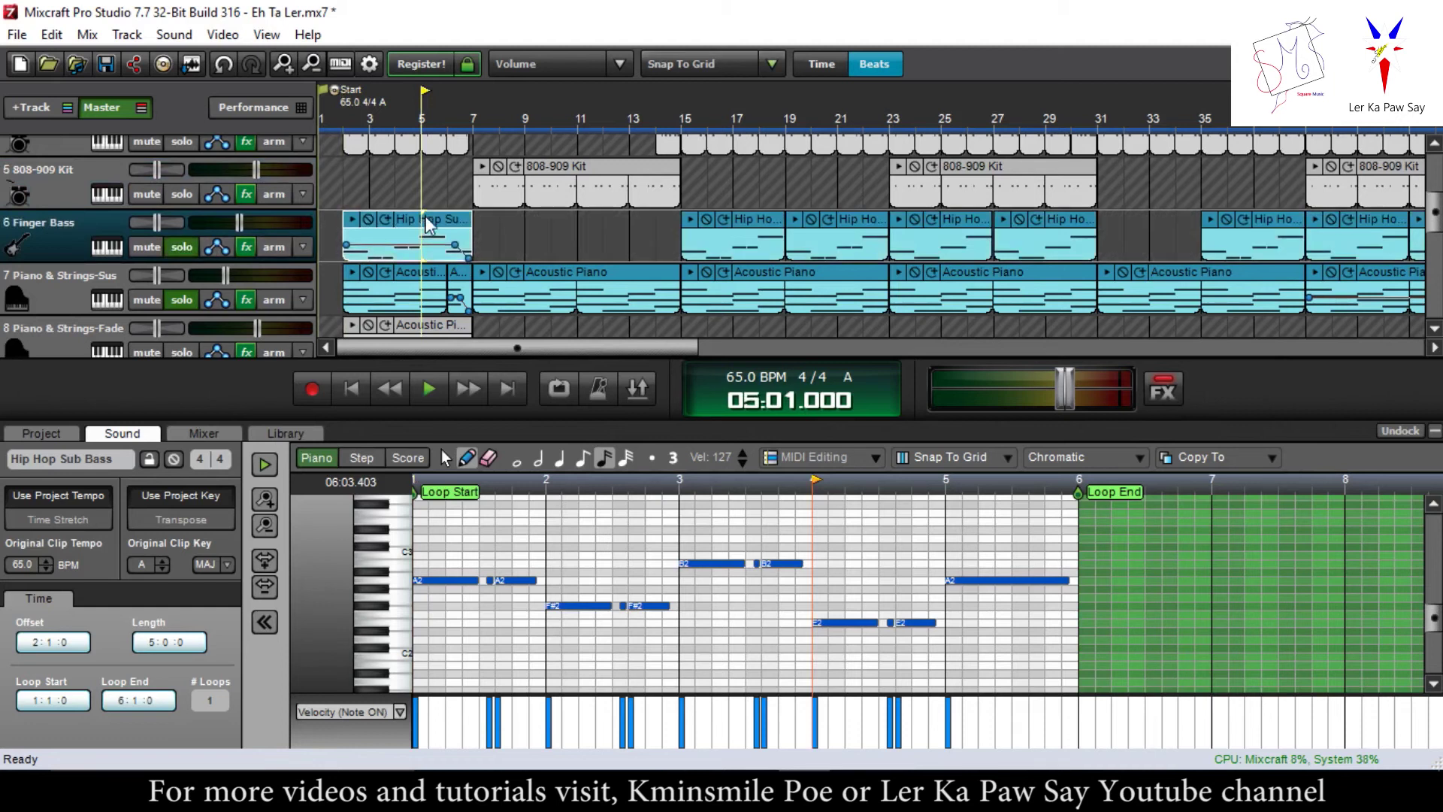
pyautogui.click(340, 181)
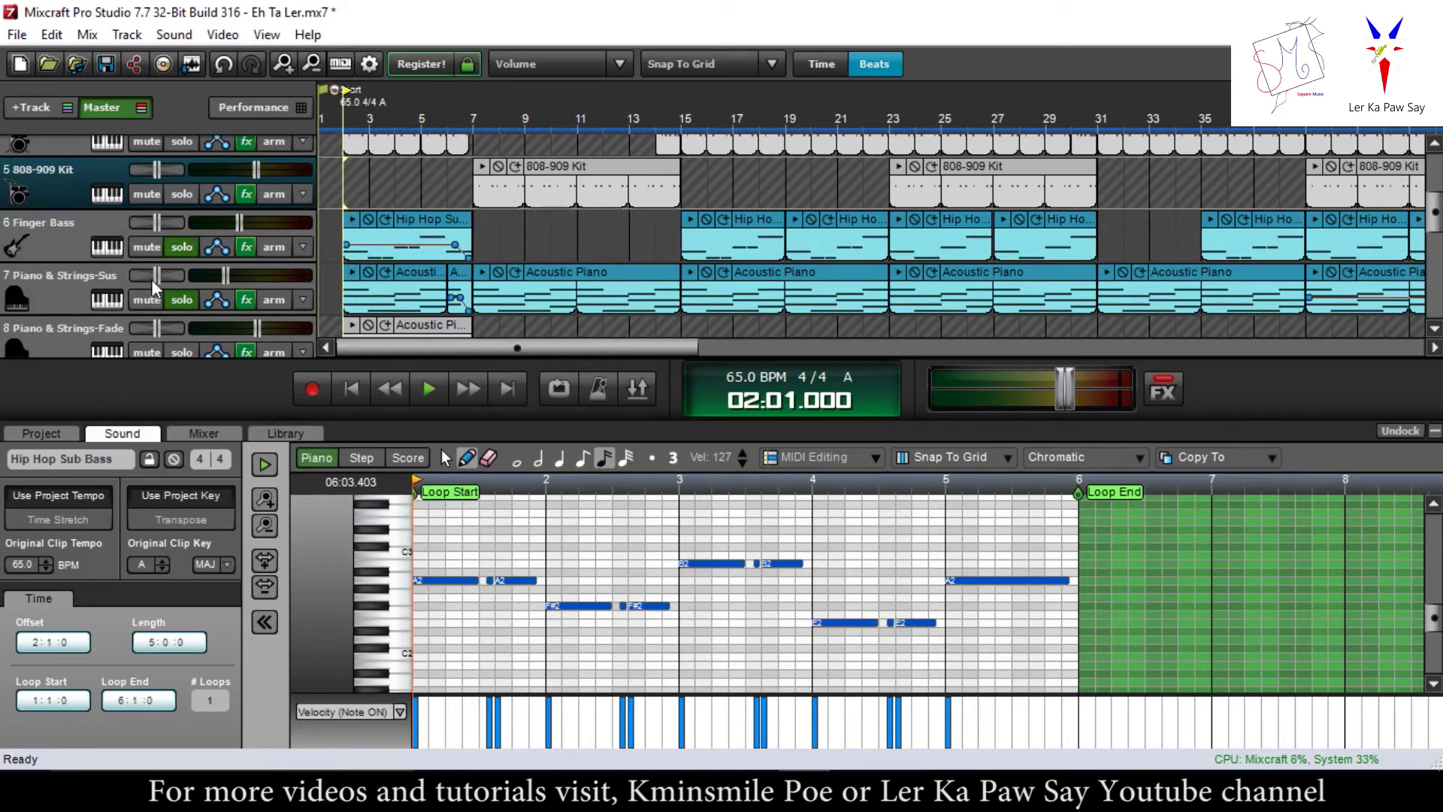
pyautogui.press('space')
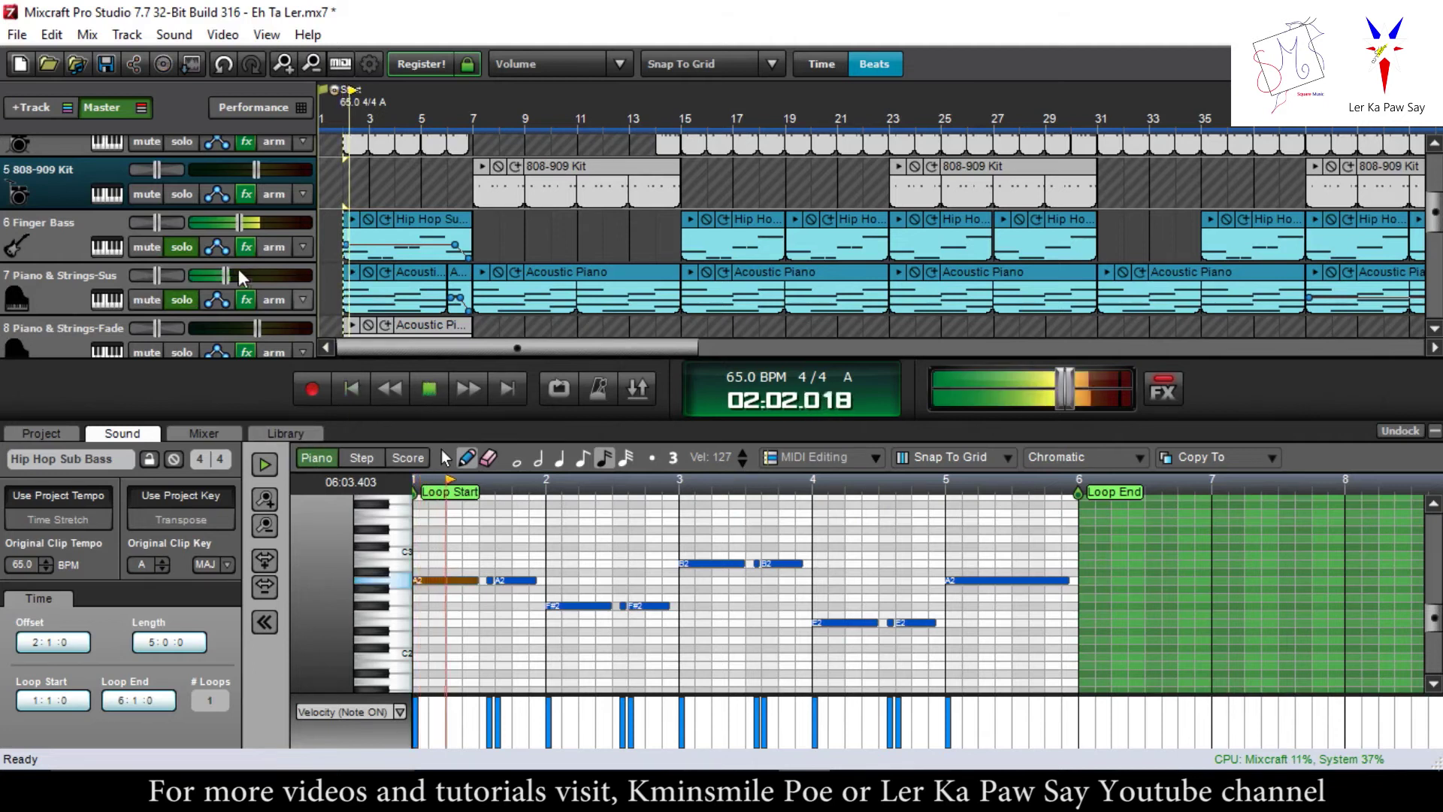
pyautogui.scroll(-1, 171, 300)
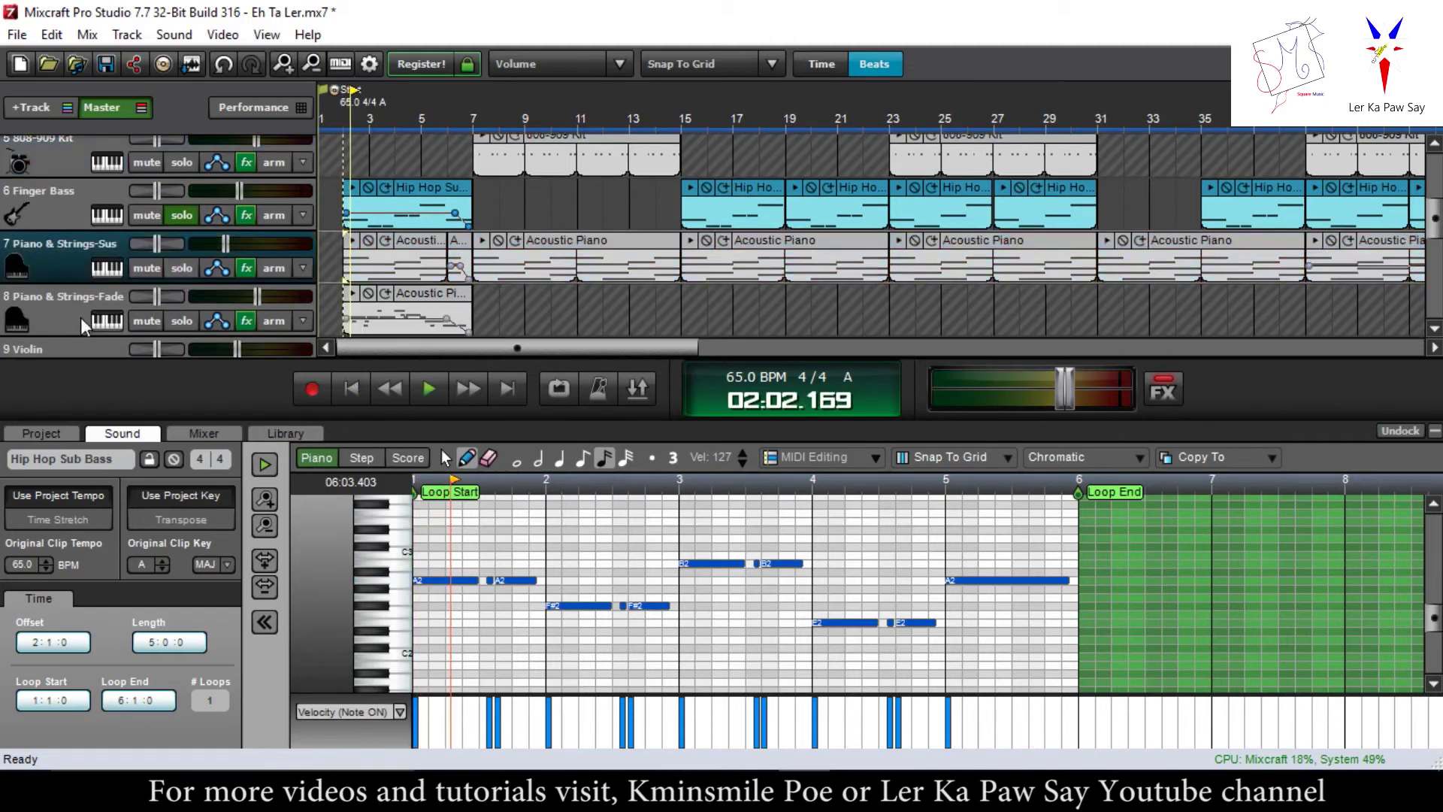
pyautogui.scroll(-2, 80, 317)
pyautogui.scroll(-3, 79, 287)
pyautogui.scroll(2, 82, 286)
pyautogui.scroll(3, 94, 282)
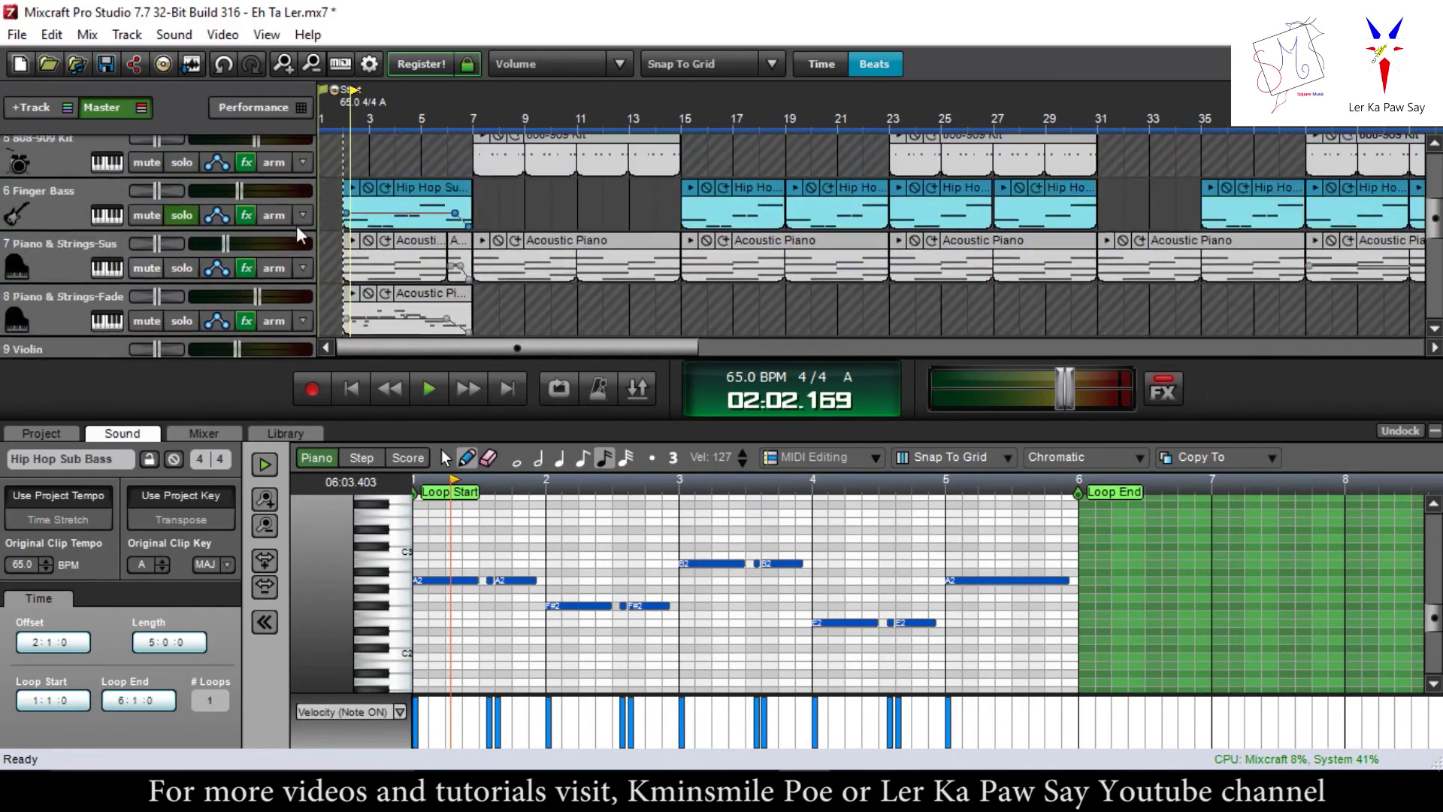
# - Play the soloed Finger Bass line from bar 2, stop it, and return the playhead to the clip's start
pyautogui.click(345, 155)
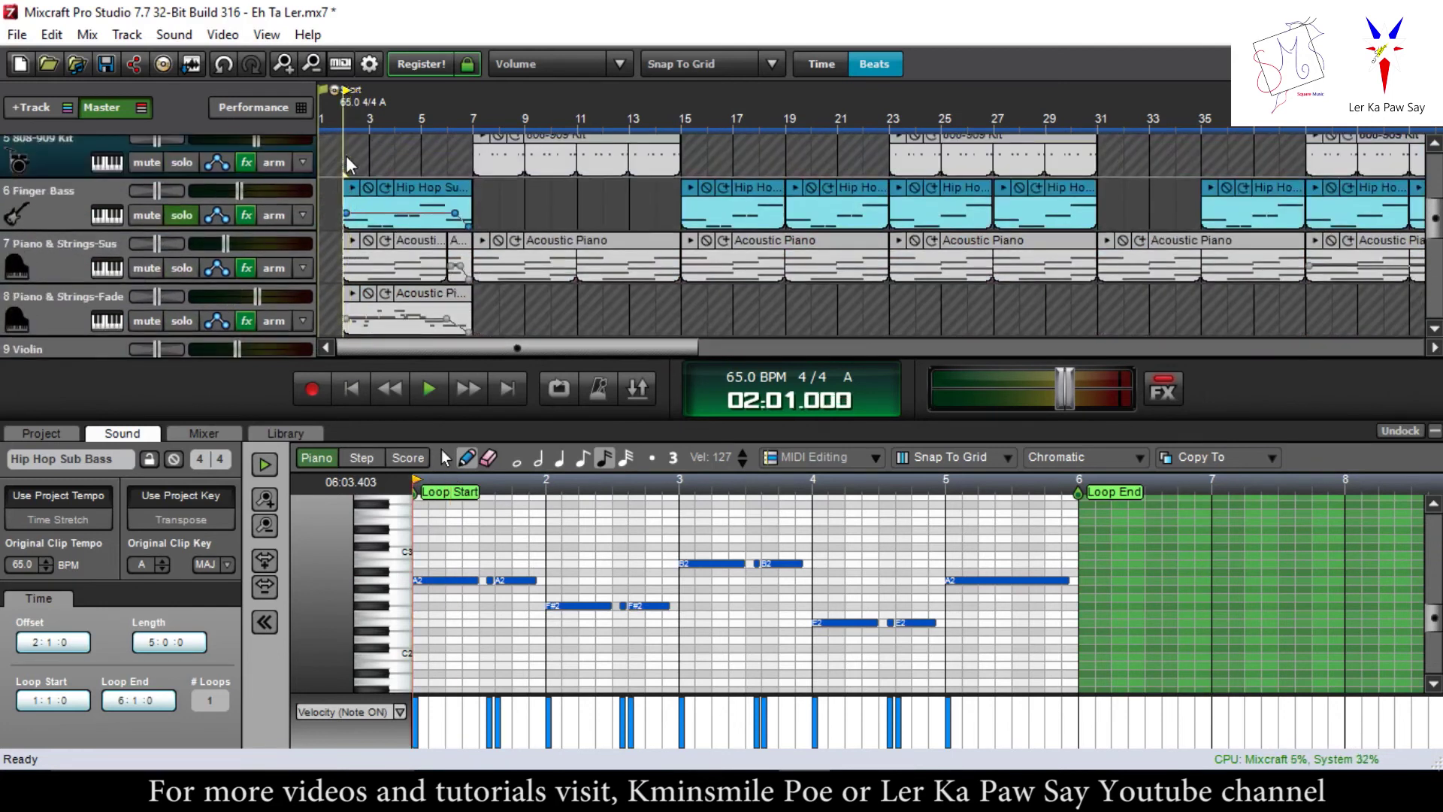
pyautogui.press('space')
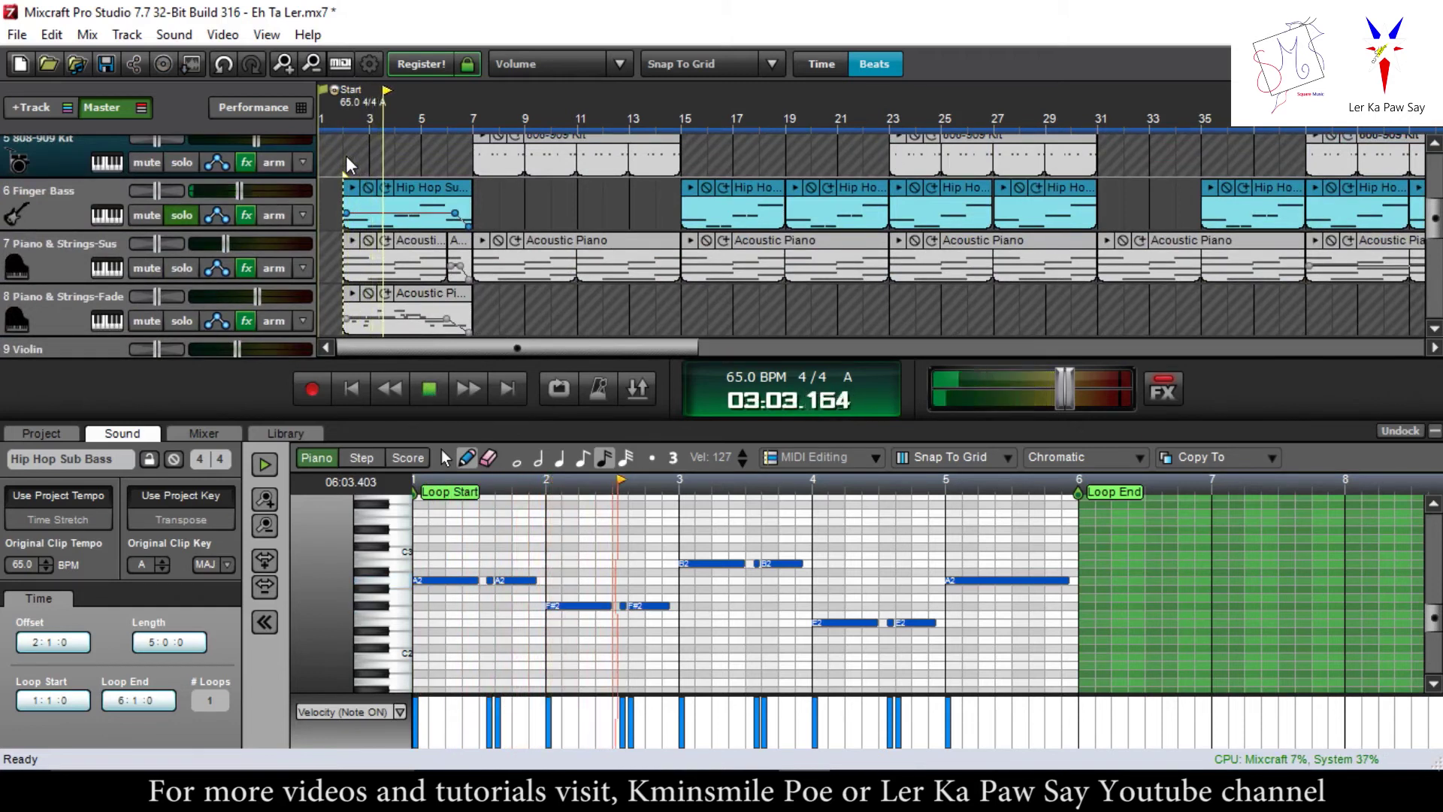
pyautogui.press('space')
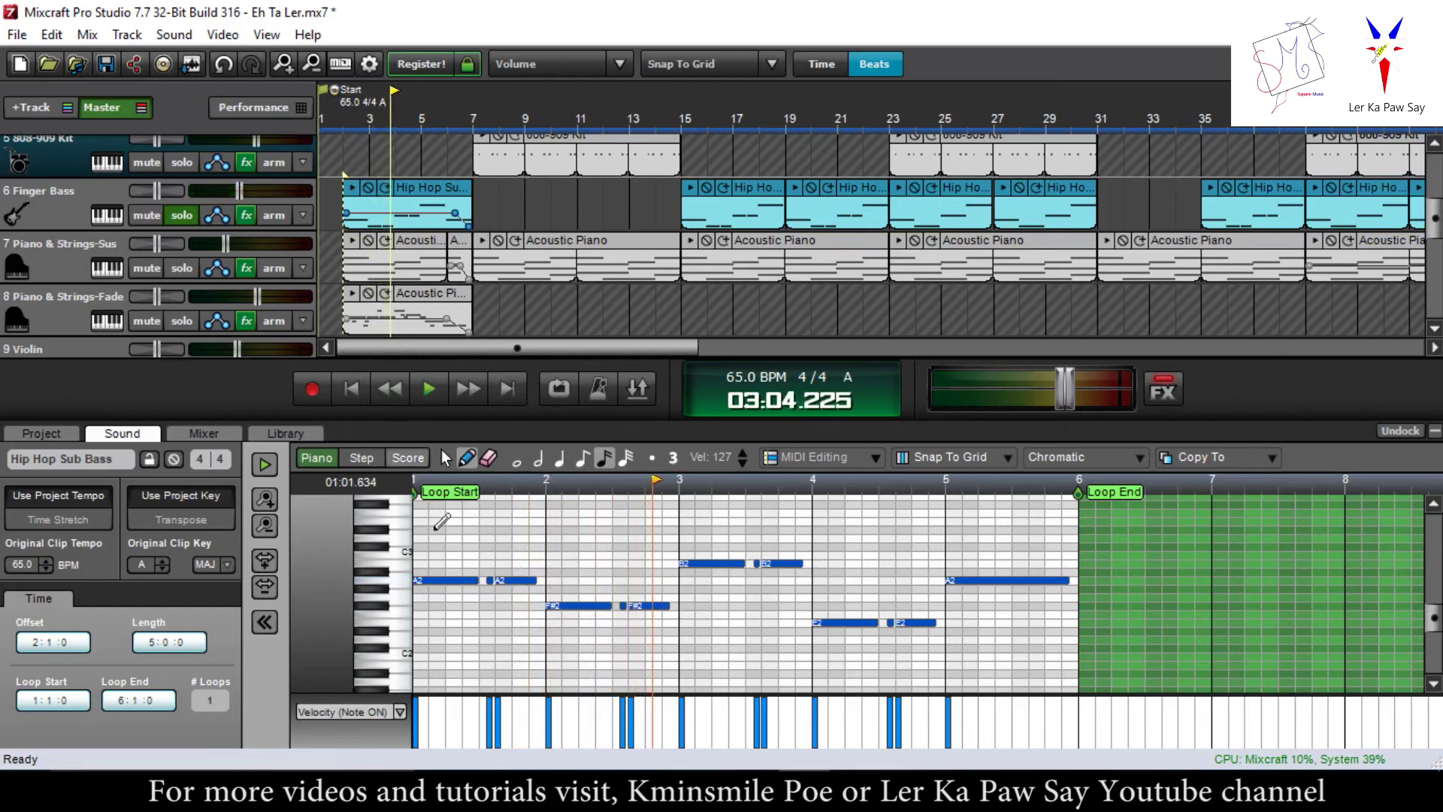
pyautogui.click(417, 481)
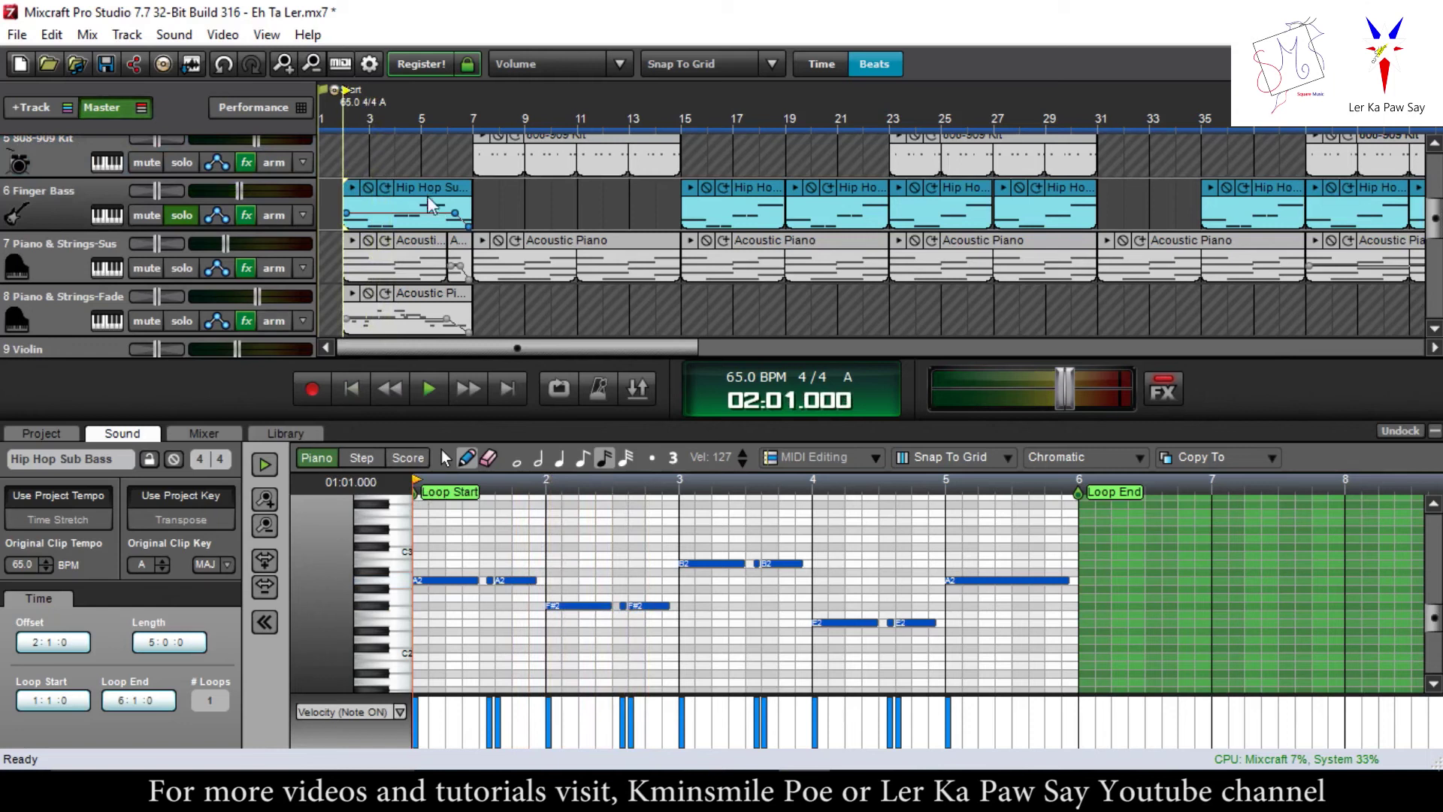
# - Audition the bass line's notes on the piano-roll keyboard, starting with repeated A2 notes
pyautogui.click(399, 580)
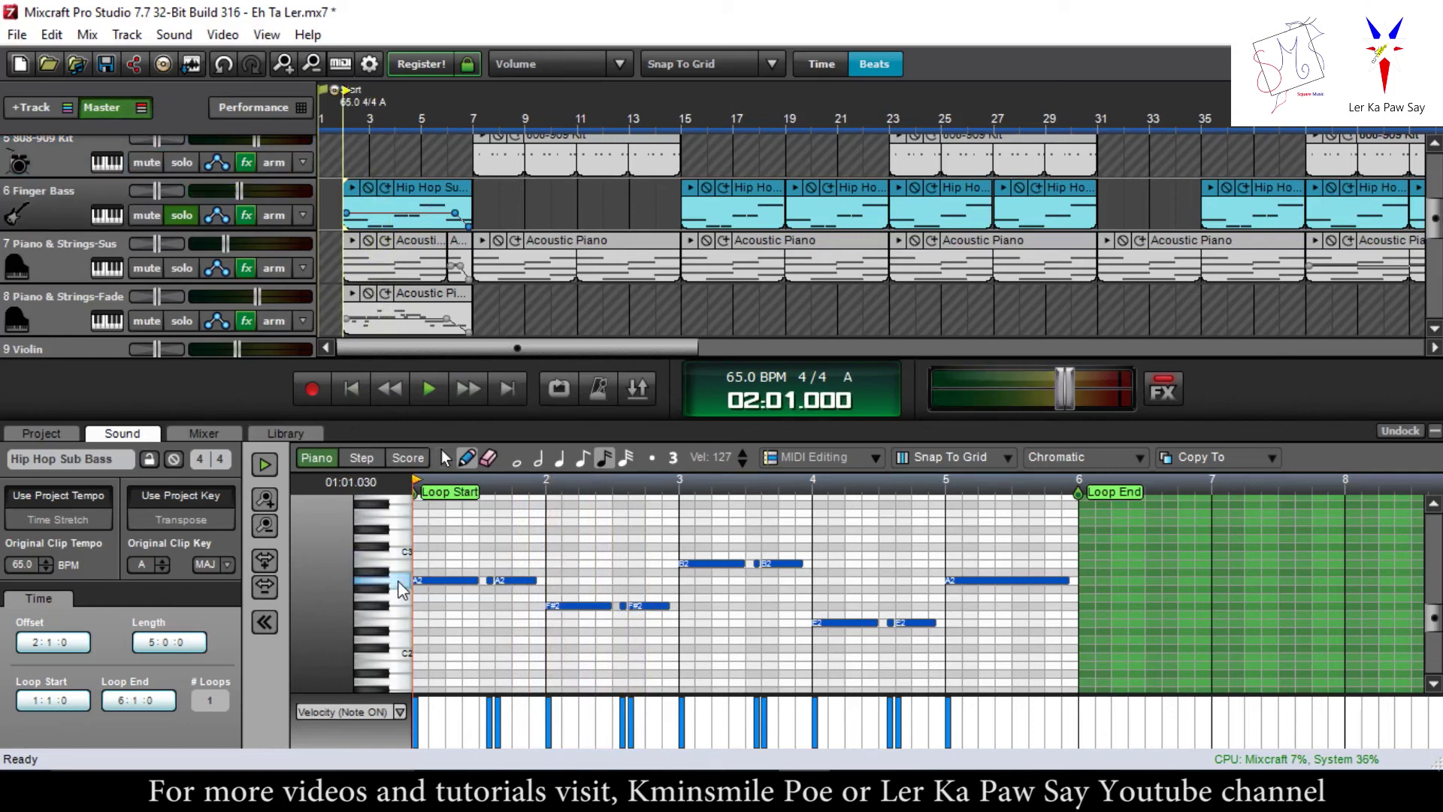
pyautogui.click(399, 580)
pyautogui.click(398, 580)
pyautogui.click(399, 580)
pyautogui.click(405, 609)
pyautogui.click(407, 556)
# - Solo the Violin track, play its part from bar 2, and remove its solo after stopping
pyautogui.scroll(-5, 164, 233)
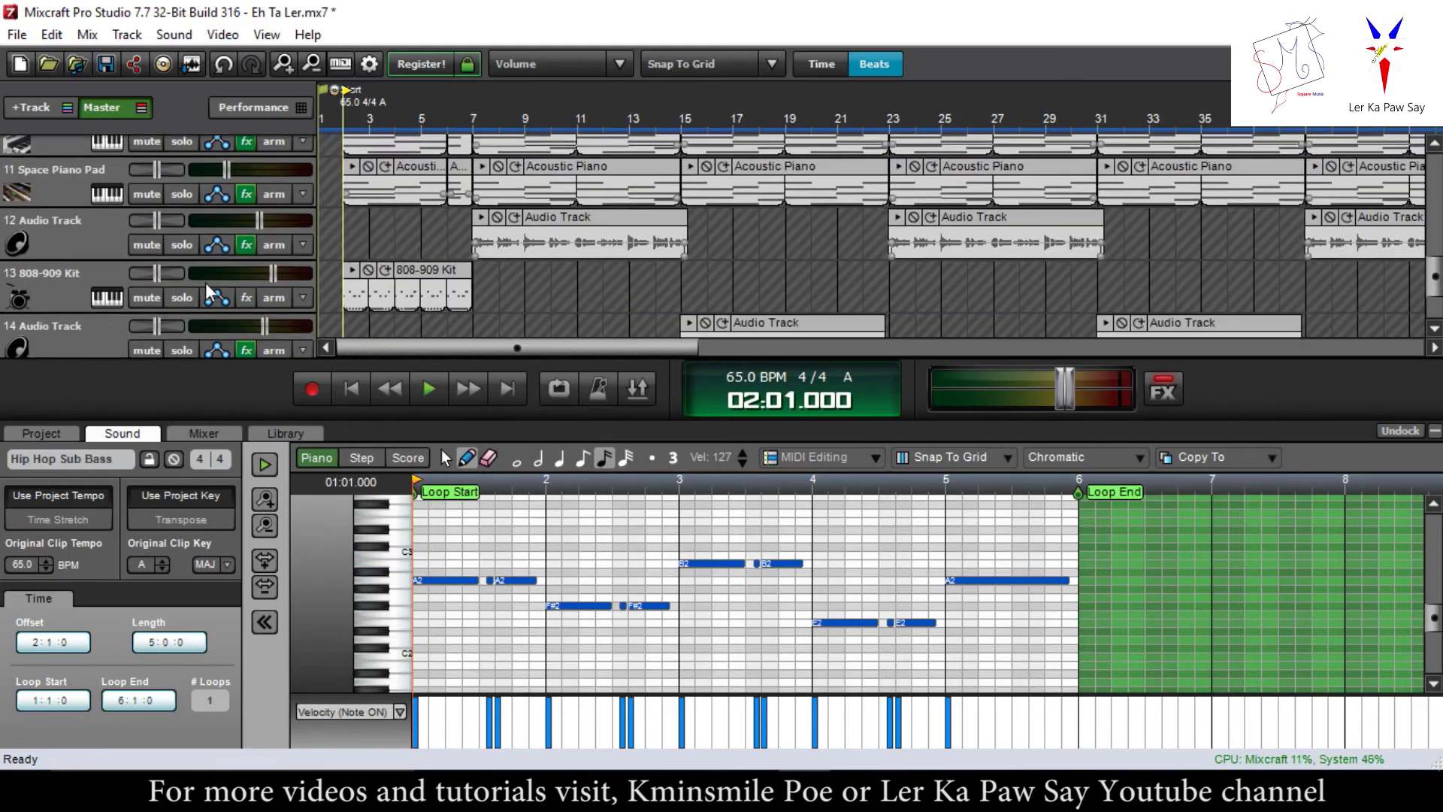
pyautogui.scroll(1, 168, 265)
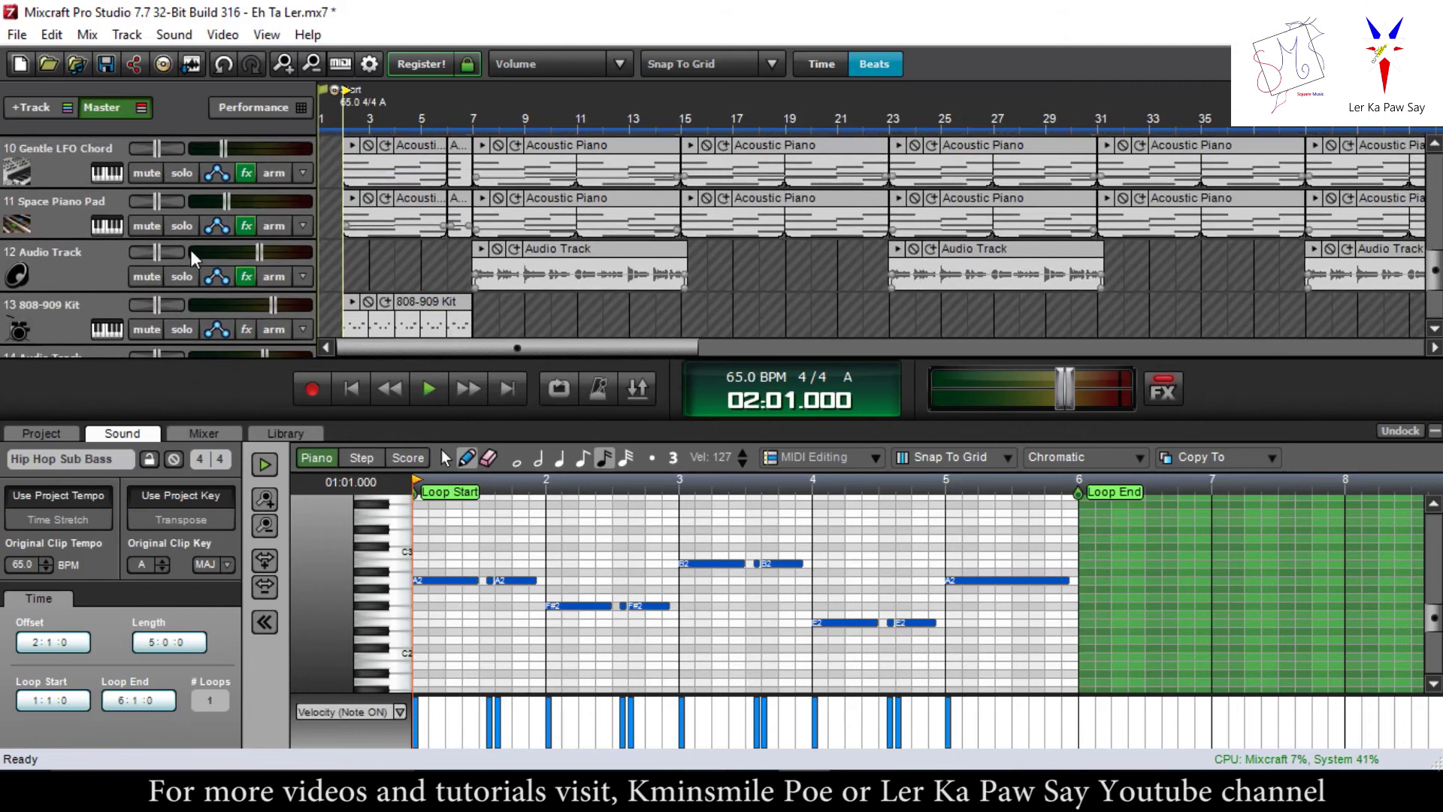
pyautogui.scroll(2, 191, 258)
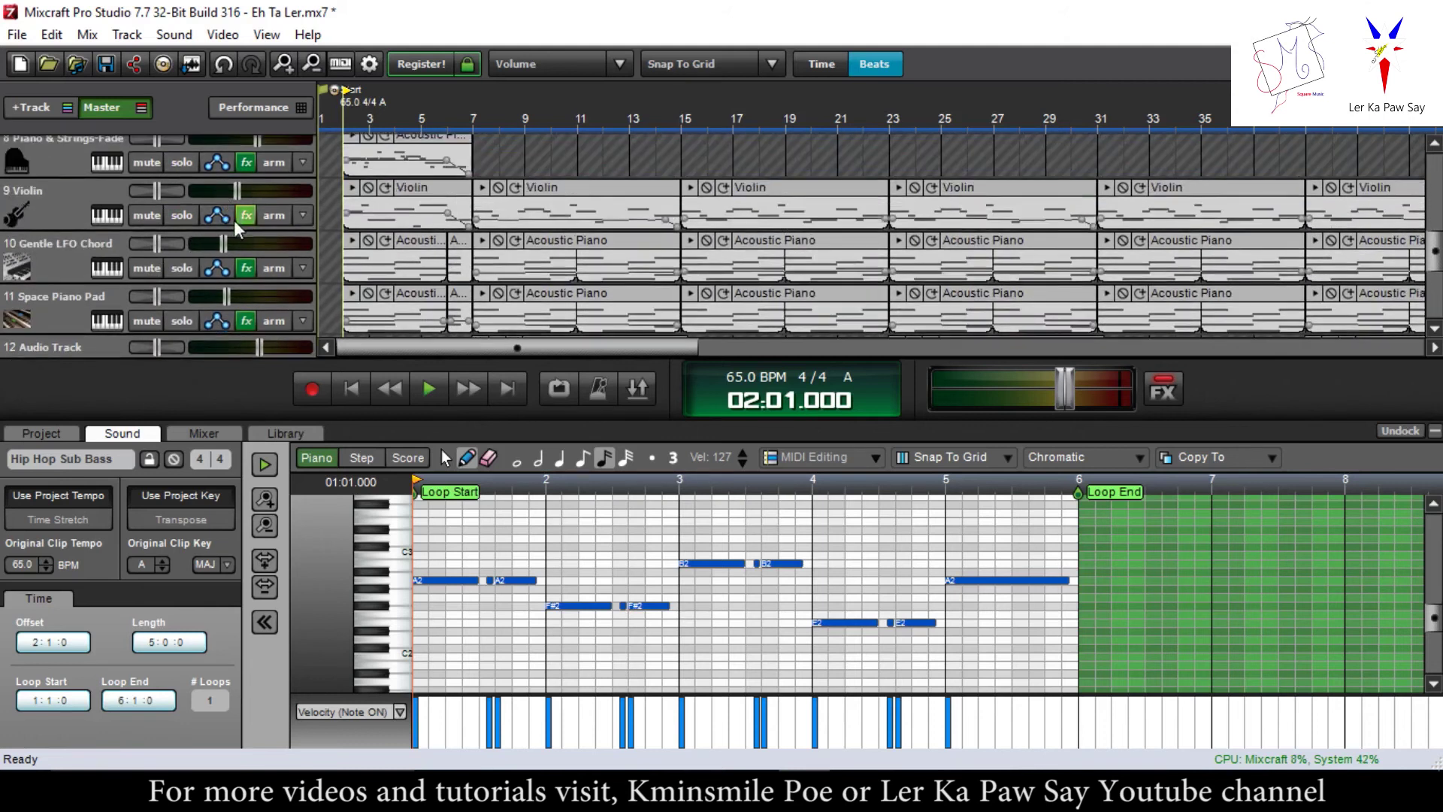
pyautogui.click(179, 215)
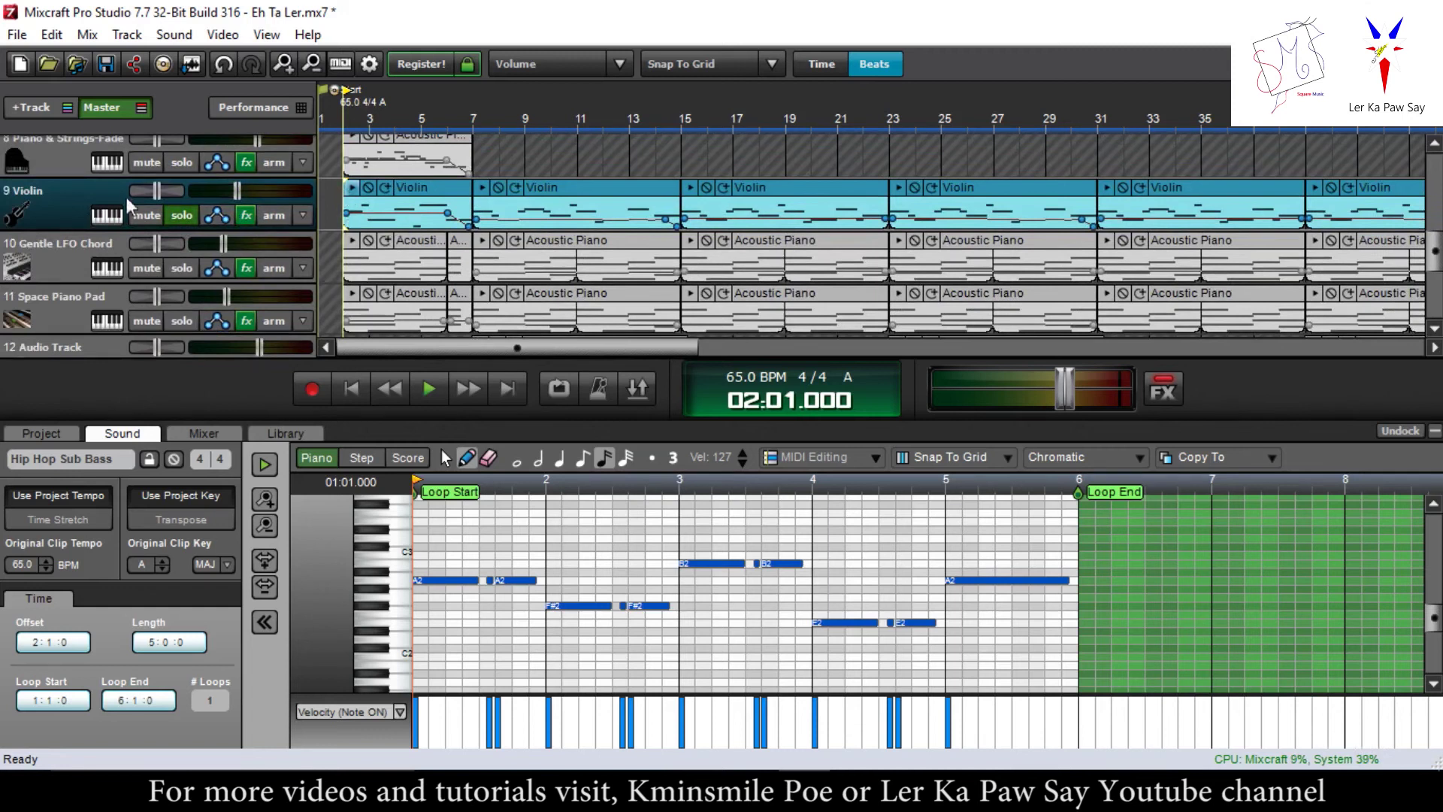
pyautogui.scroll(-1, 156, 289)
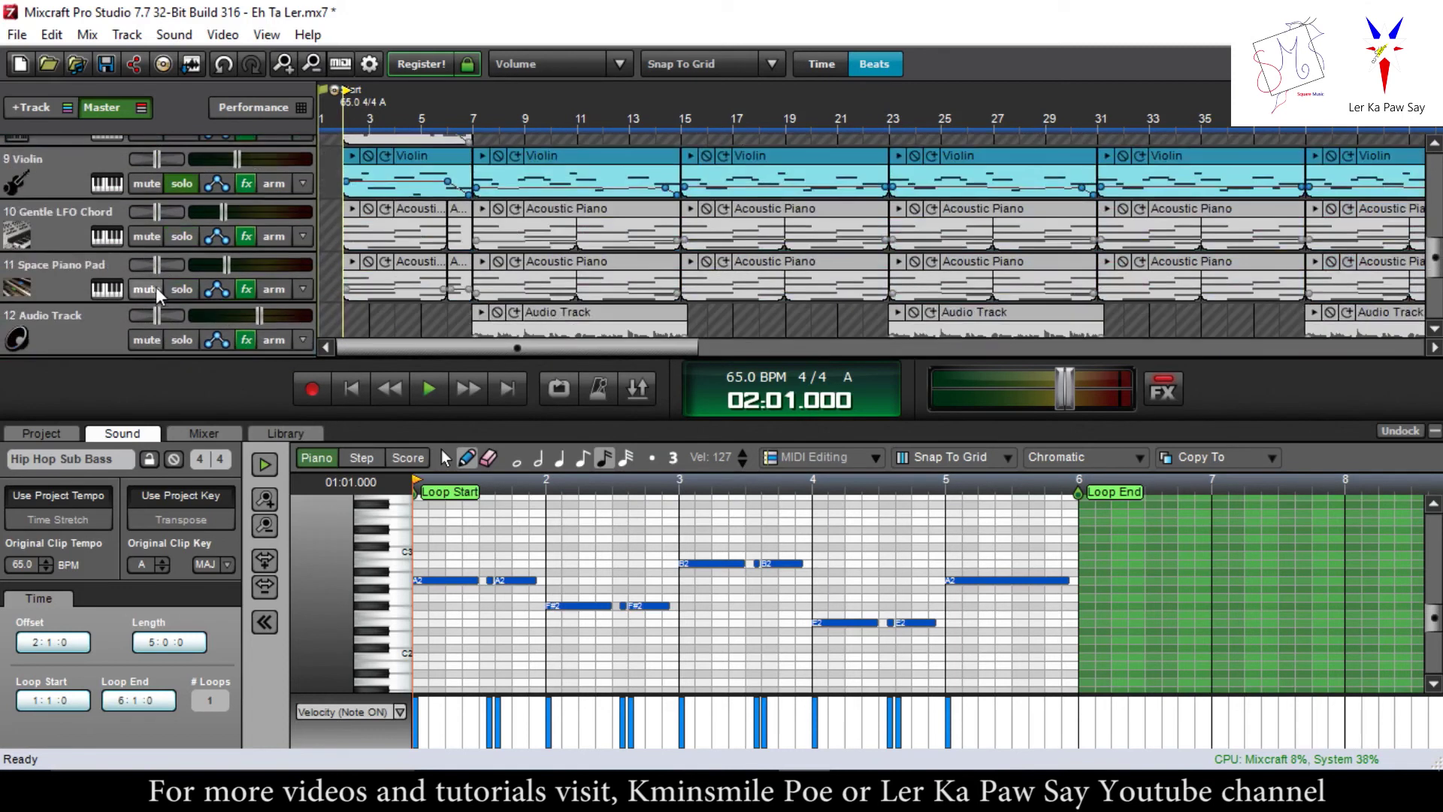
pyautogui.press('space')
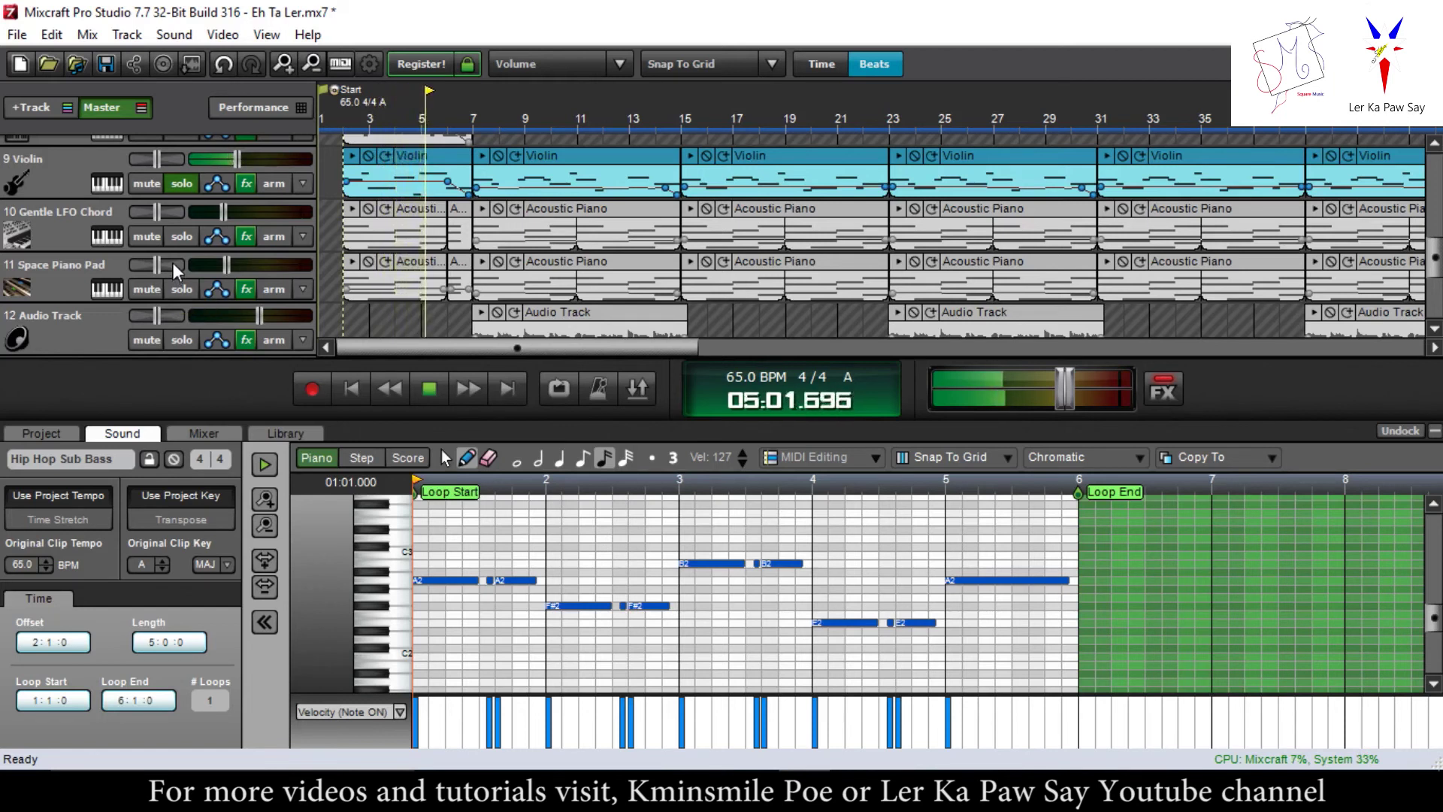
pyautogui.press('space')
pyautogui.click(176, 182)
# - Delete the 808-909 Kit track, number 13, located between the two audio tracks
pyautogui.scroll(2, 306, 304)
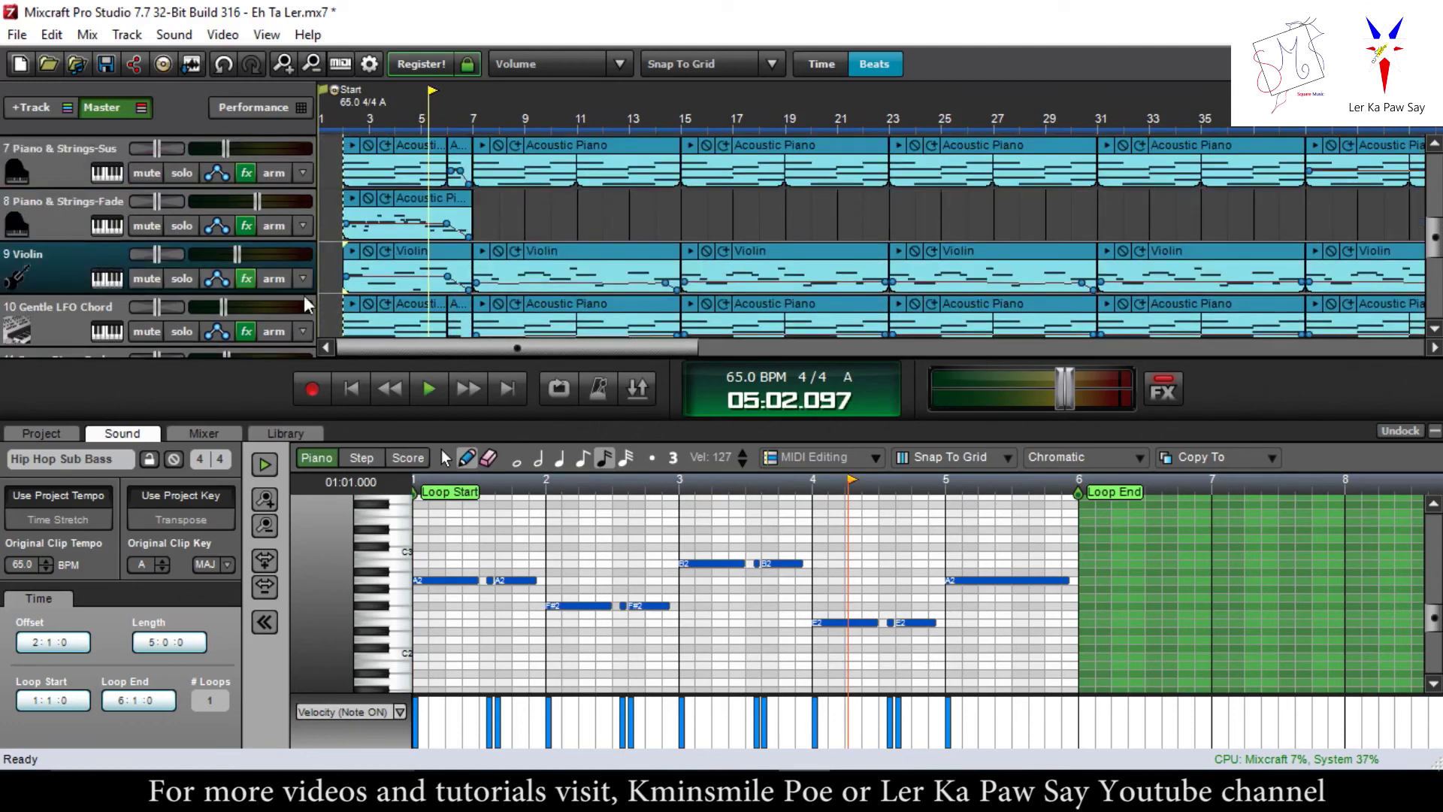
pyautogui.scroll(-3, 120, 284)
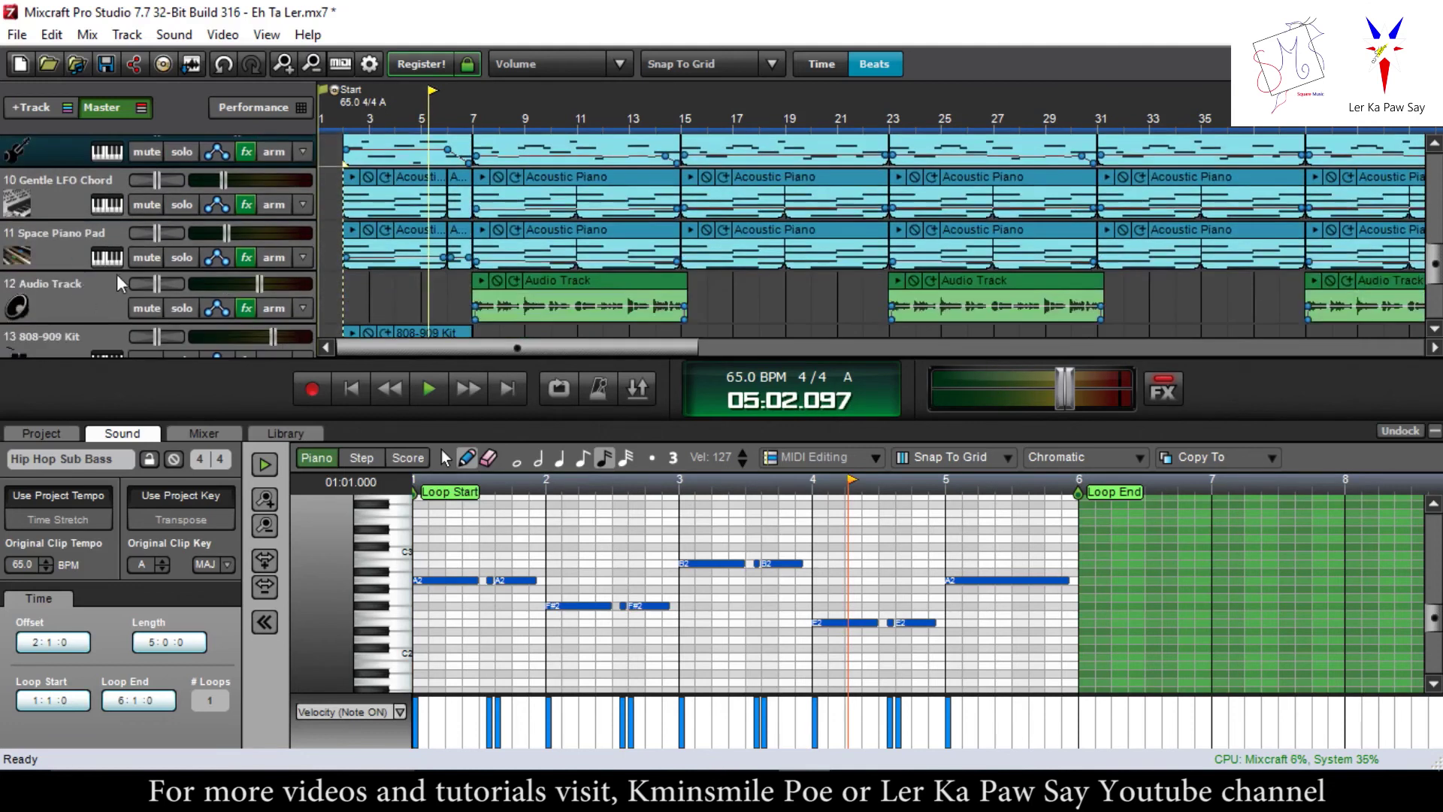
pyautogui.scroll(-2, 211, 269)
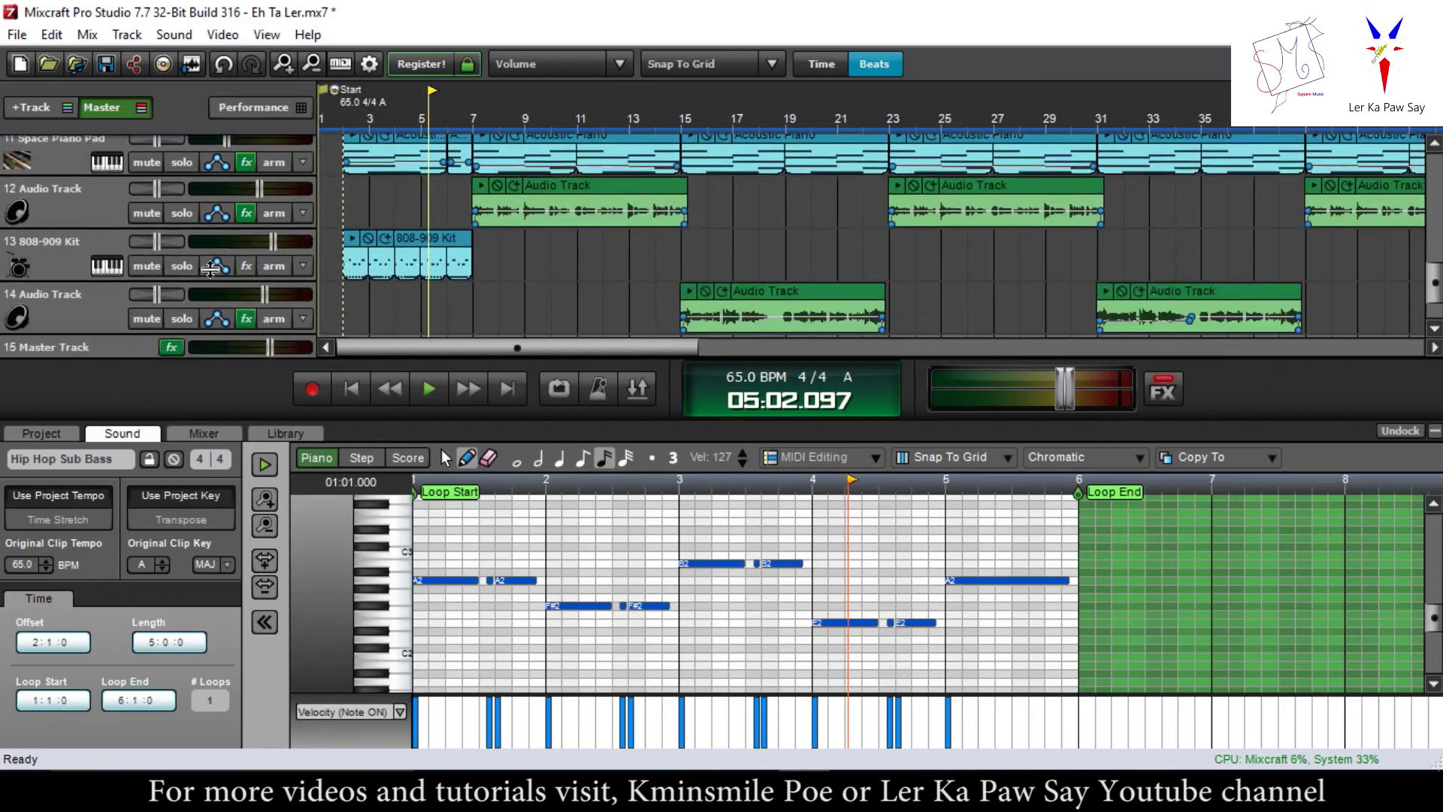
pyautogui.click(61, 255)
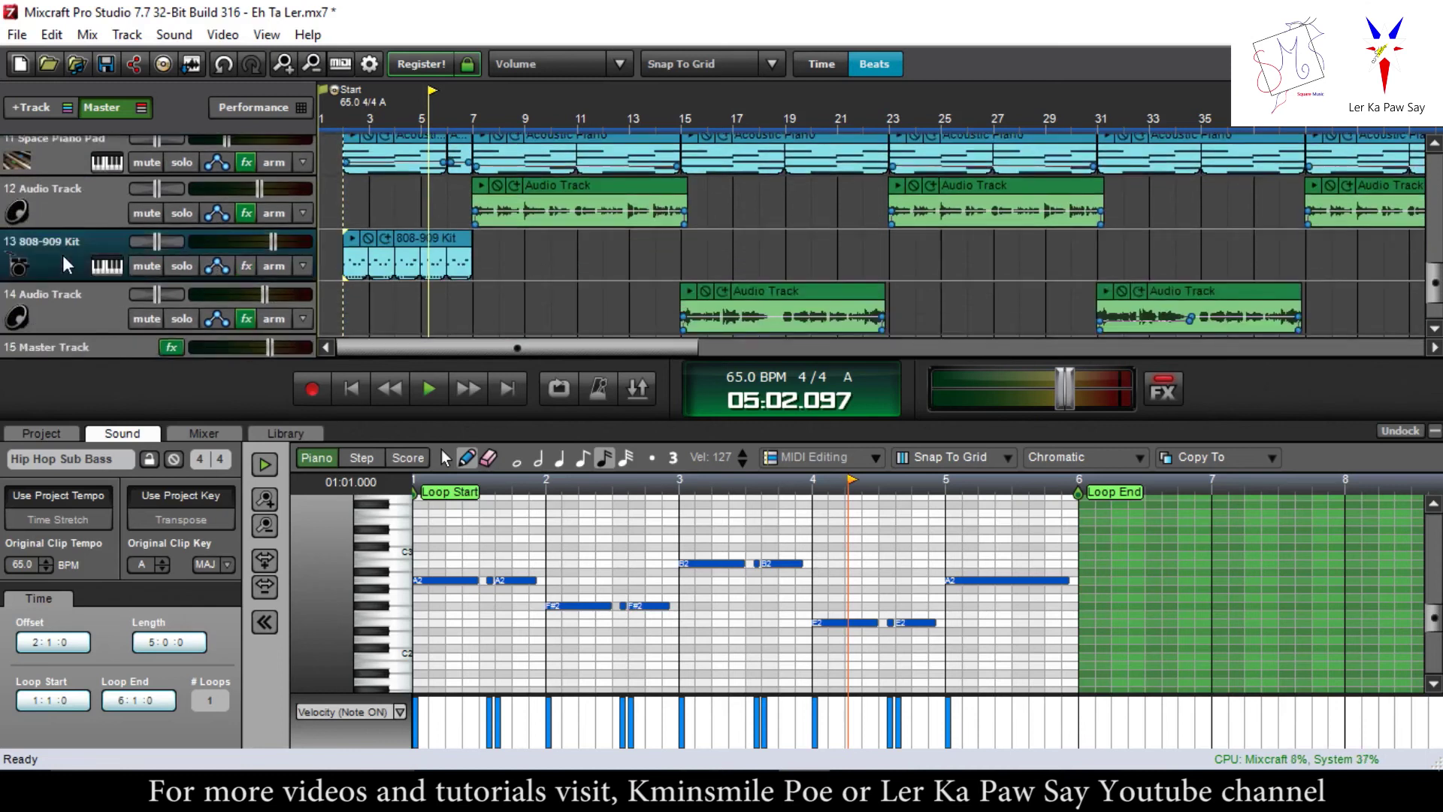
pyautogui.rightClick(91, 263)
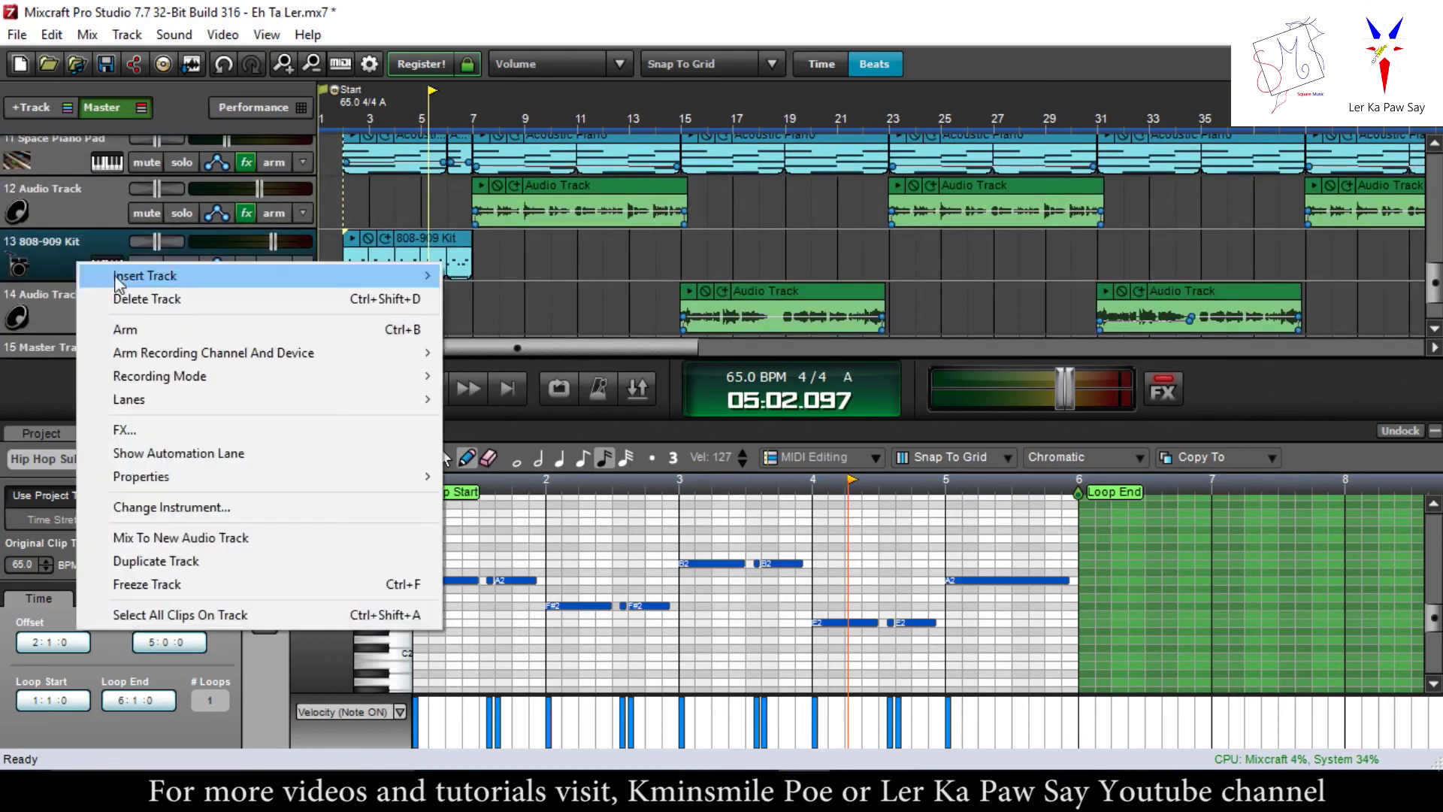
pyautogui.click(145, 296)
pyautogui.scroll(-2, 382, 251)
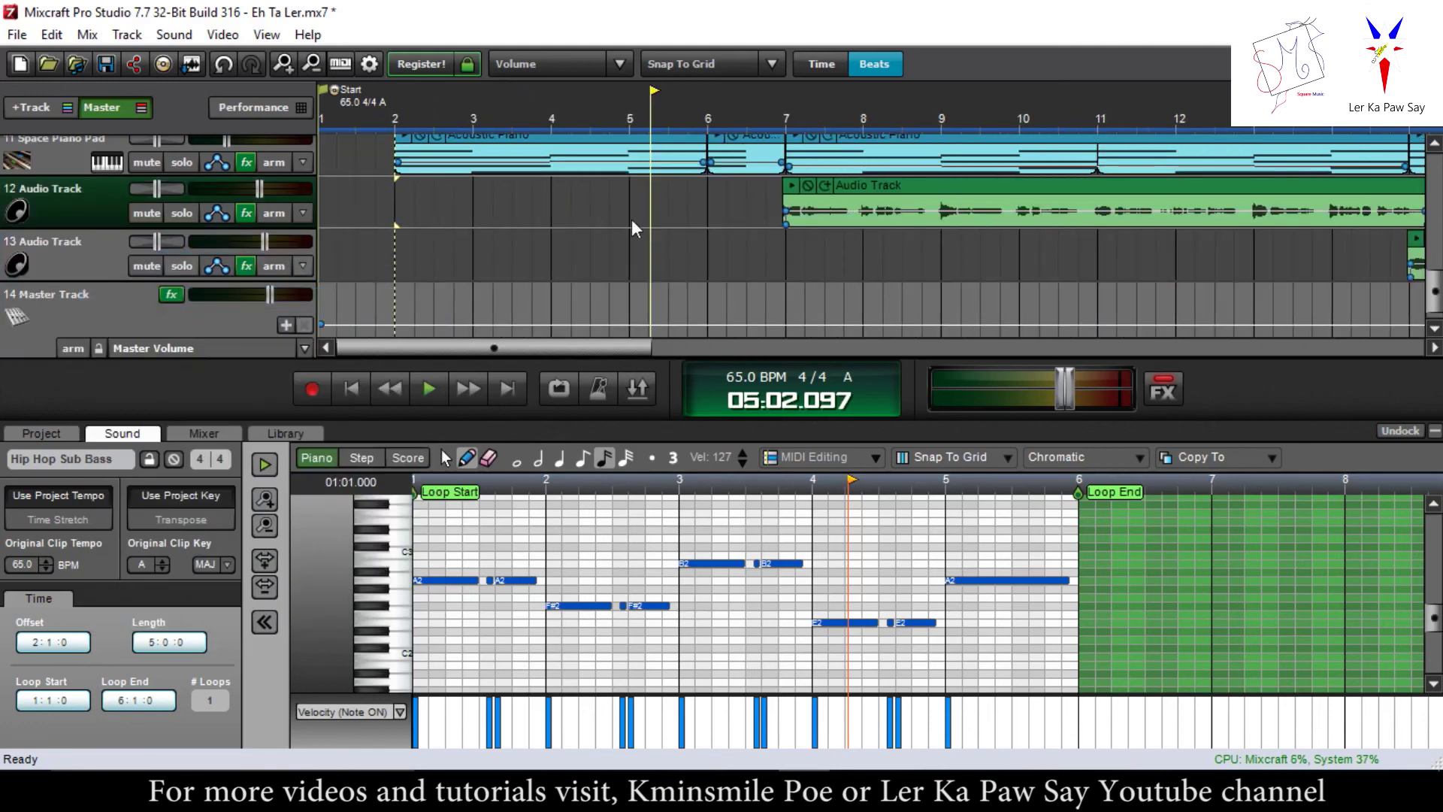
pyautogui.scroll(3, 236, 274)
pyautogui.scroll(3, 94, 239)
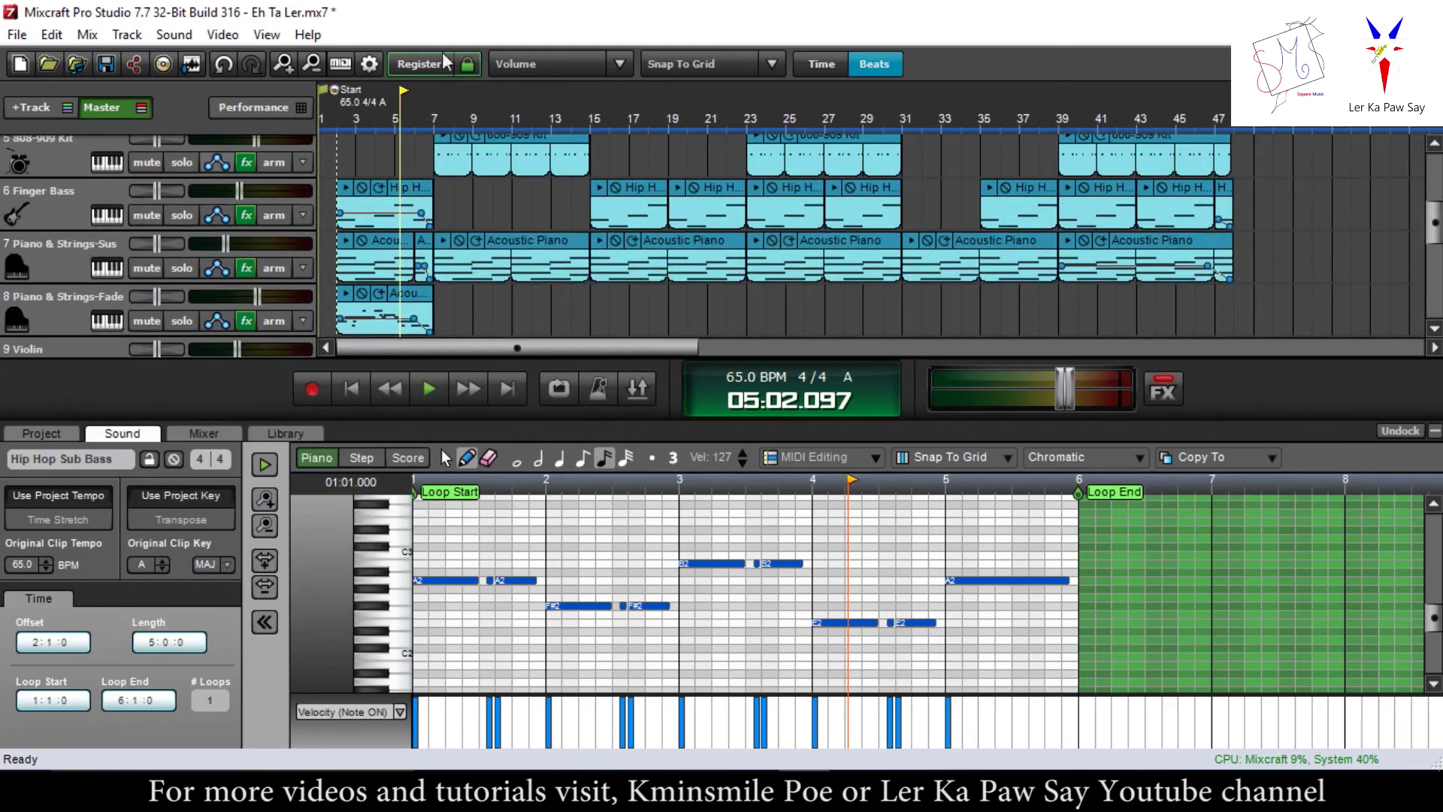
# - Return the playhead to bar 2 and show the mixer to examine the EQ and volume settings of each track
pyautogui.click(338, 120)
pyautogui.scroll(4, 88, 264)
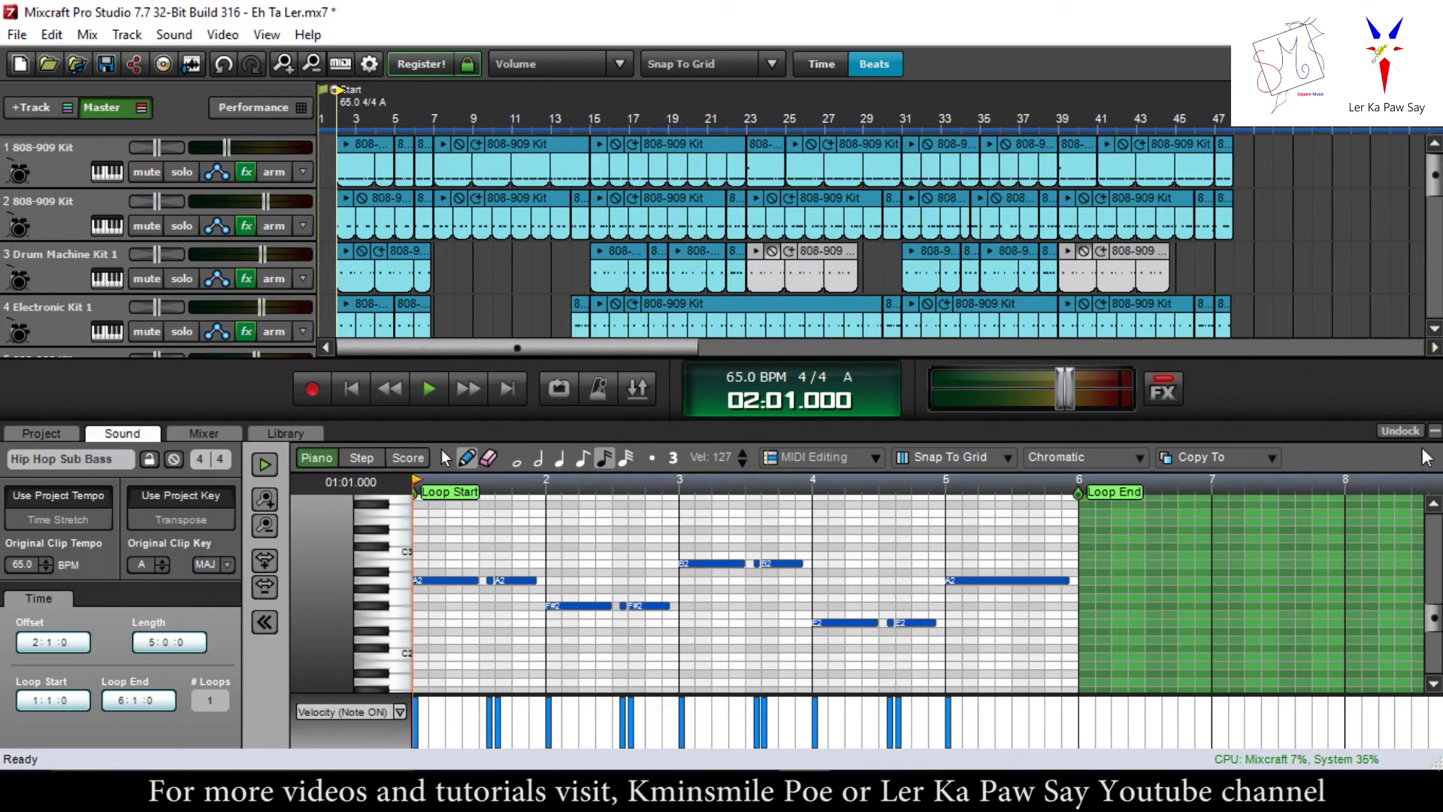
pyautogui.click(205, 433)
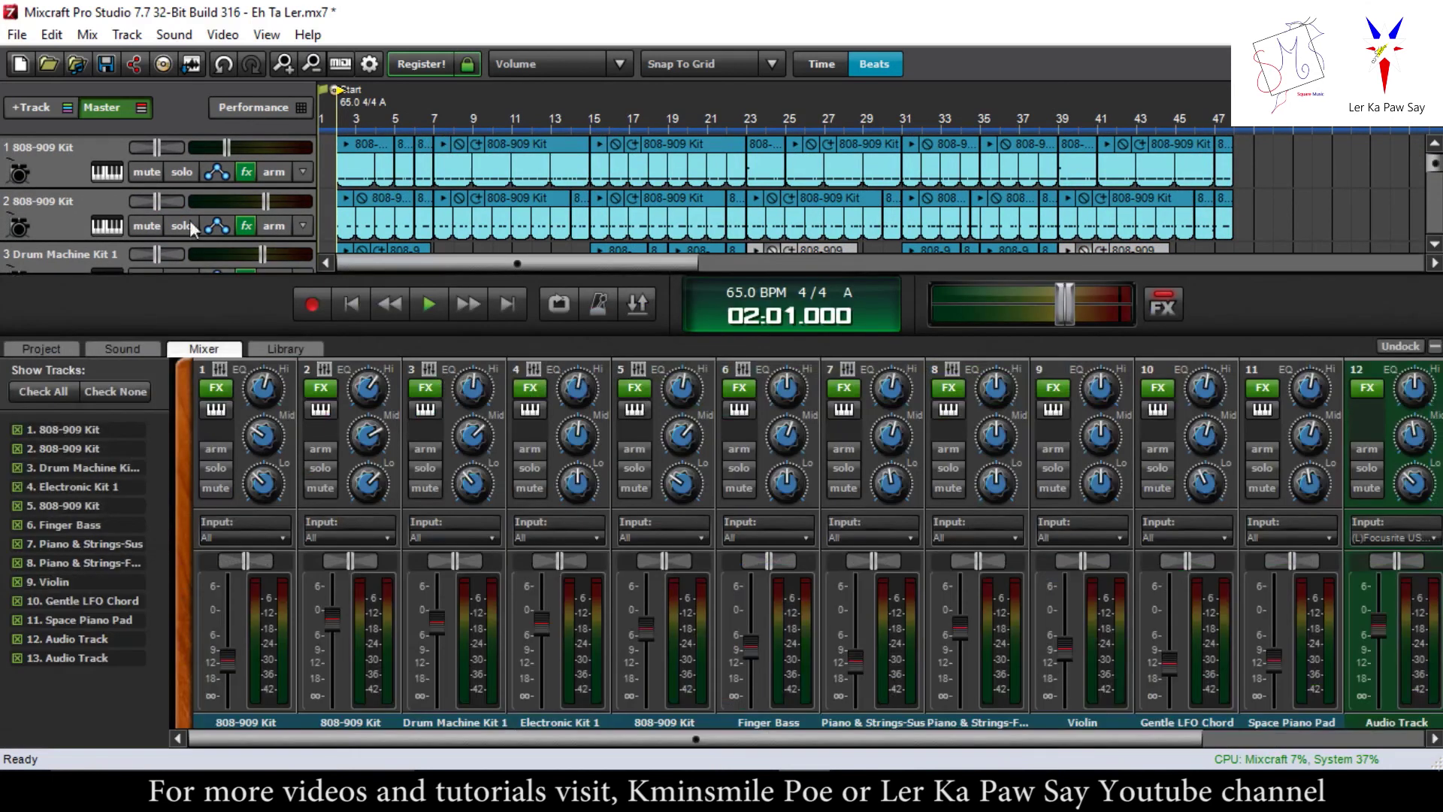
pyautogui.scroll(-1, 194, 229)
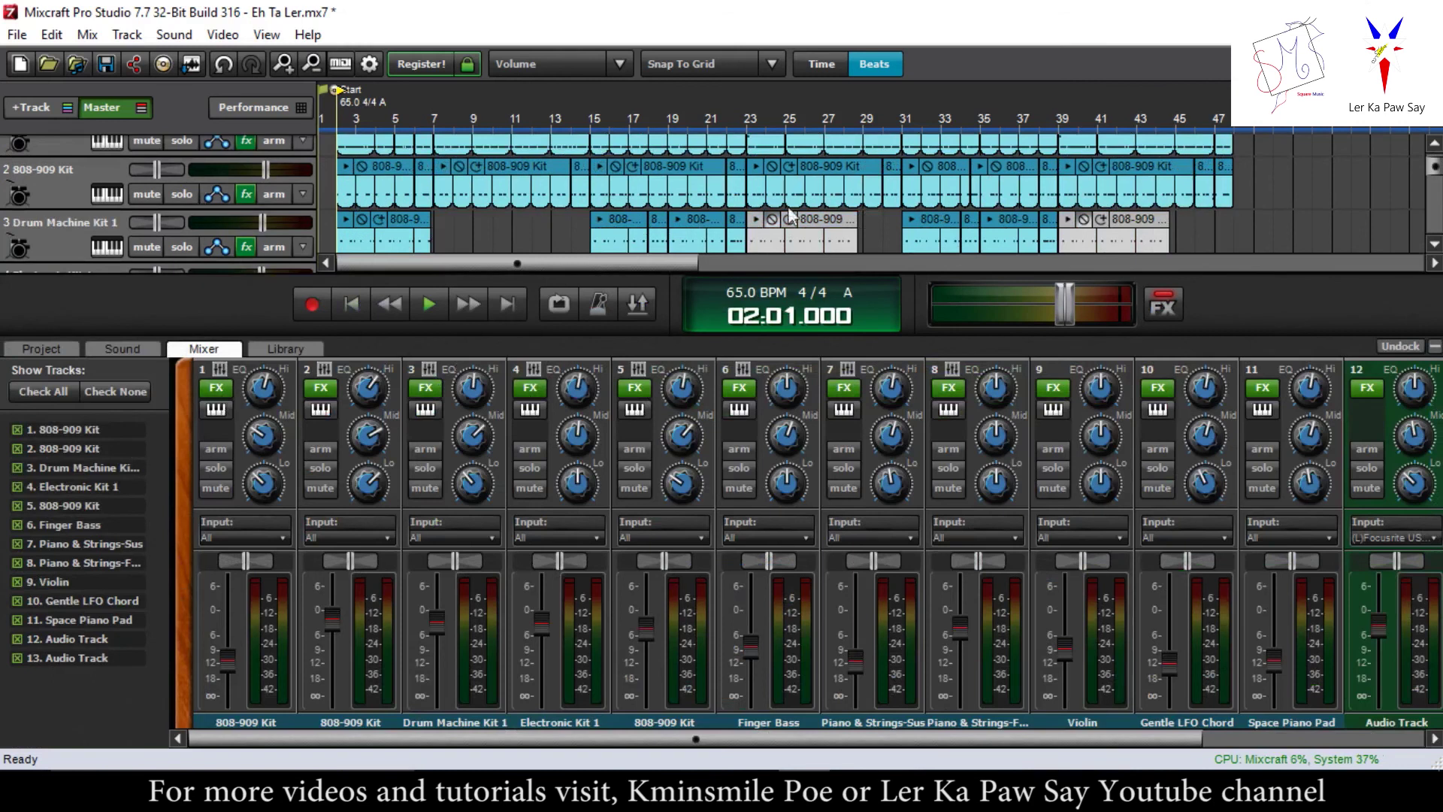
pyautogui.scroll(-2, 791, 216)
pyautogui.scroll(1, 209, 188)
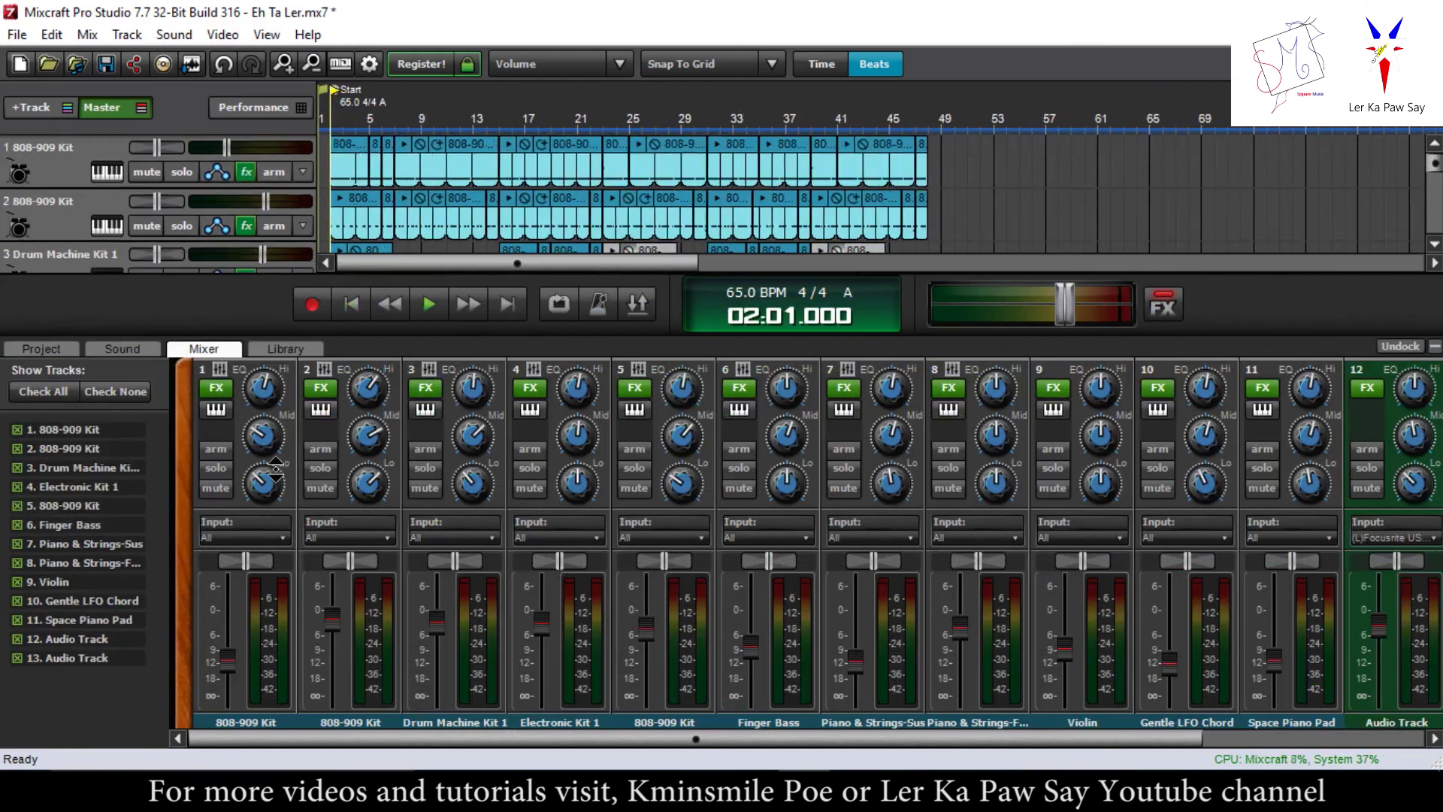
pyautogui.moveTo(263, 483)
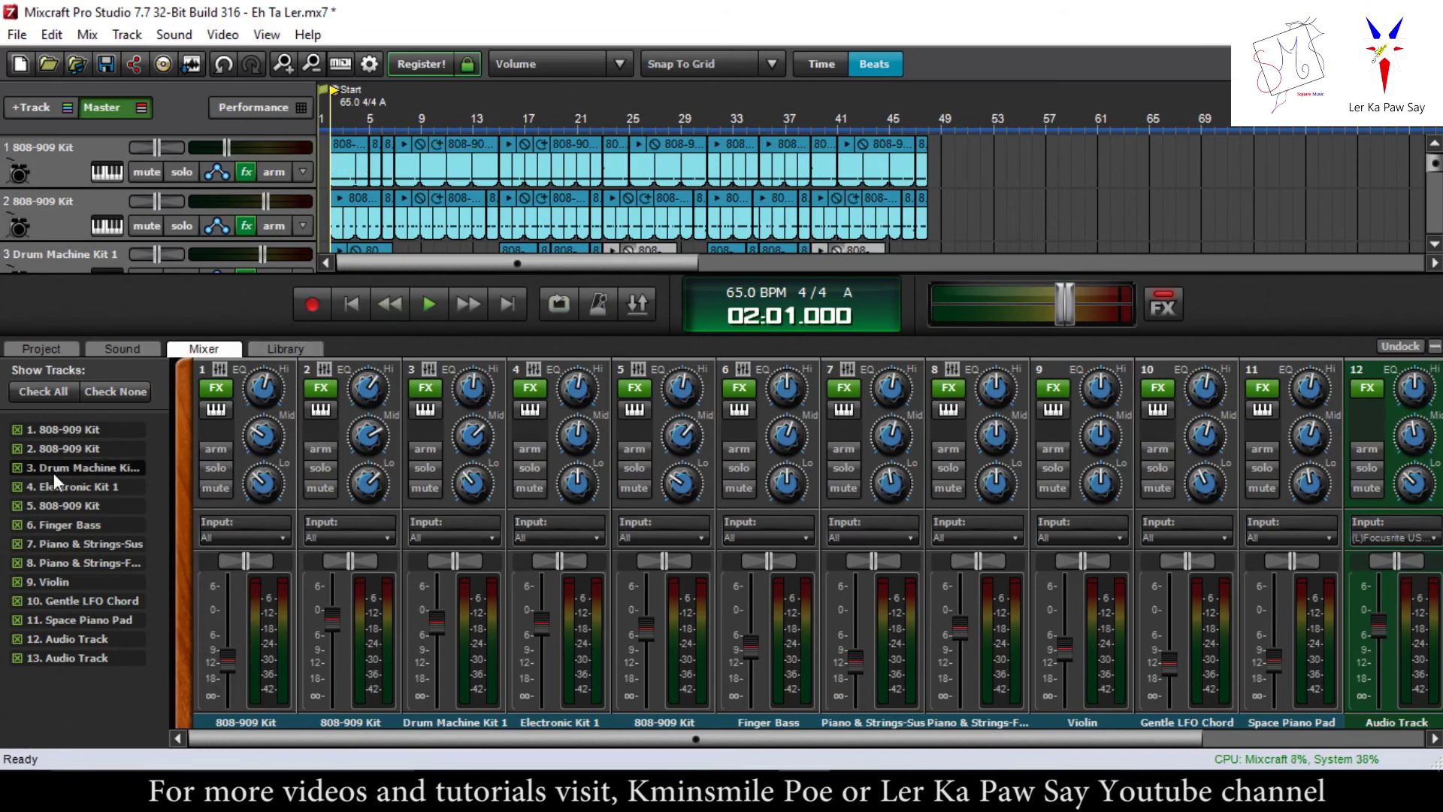
# - Collapse the mixer area to show more tracks, play the full mix from bar 2, and stop it during bar 15
pyautogui.click(1434, 347)
pyautogui.scroll(2, 353, 338)
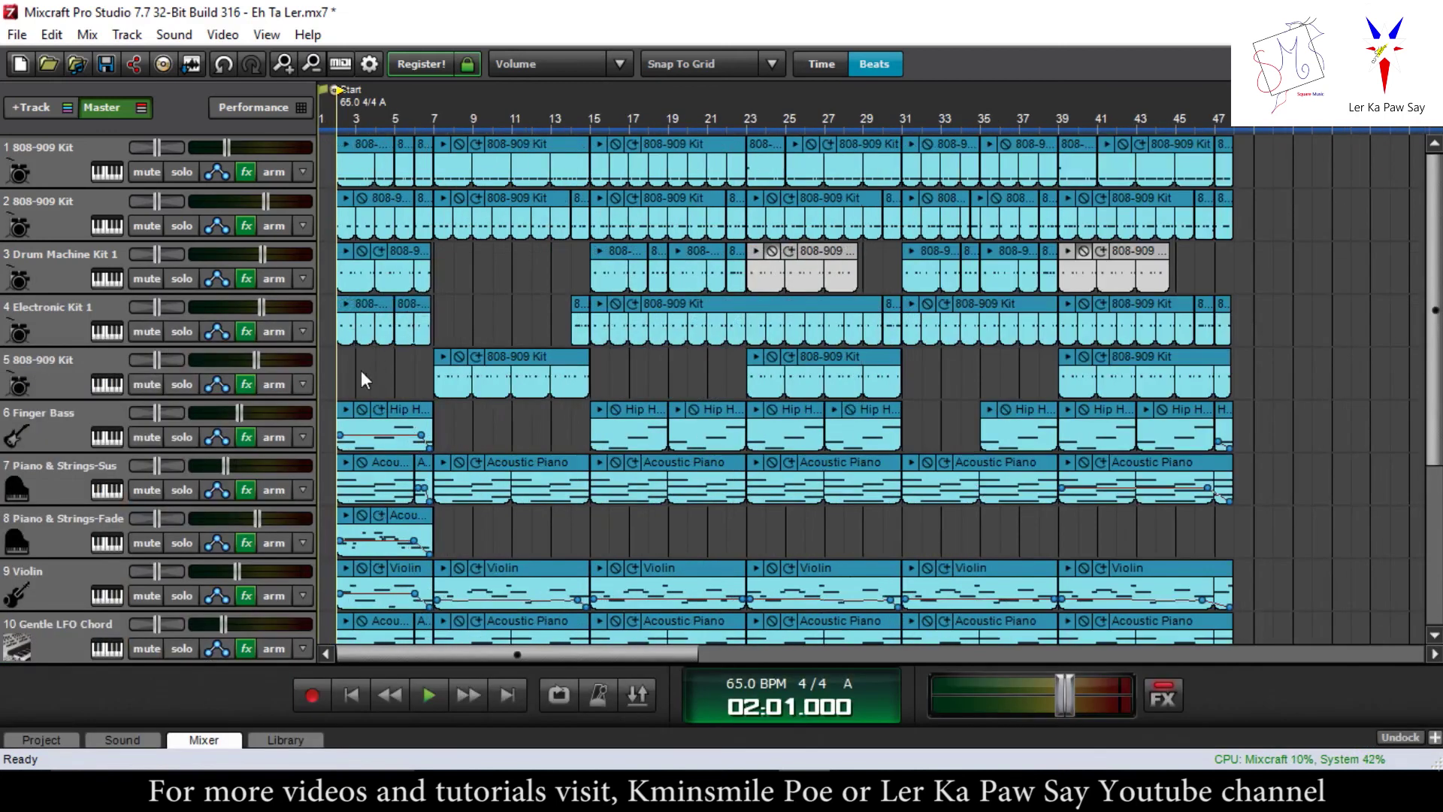
pyautogui.press('space')
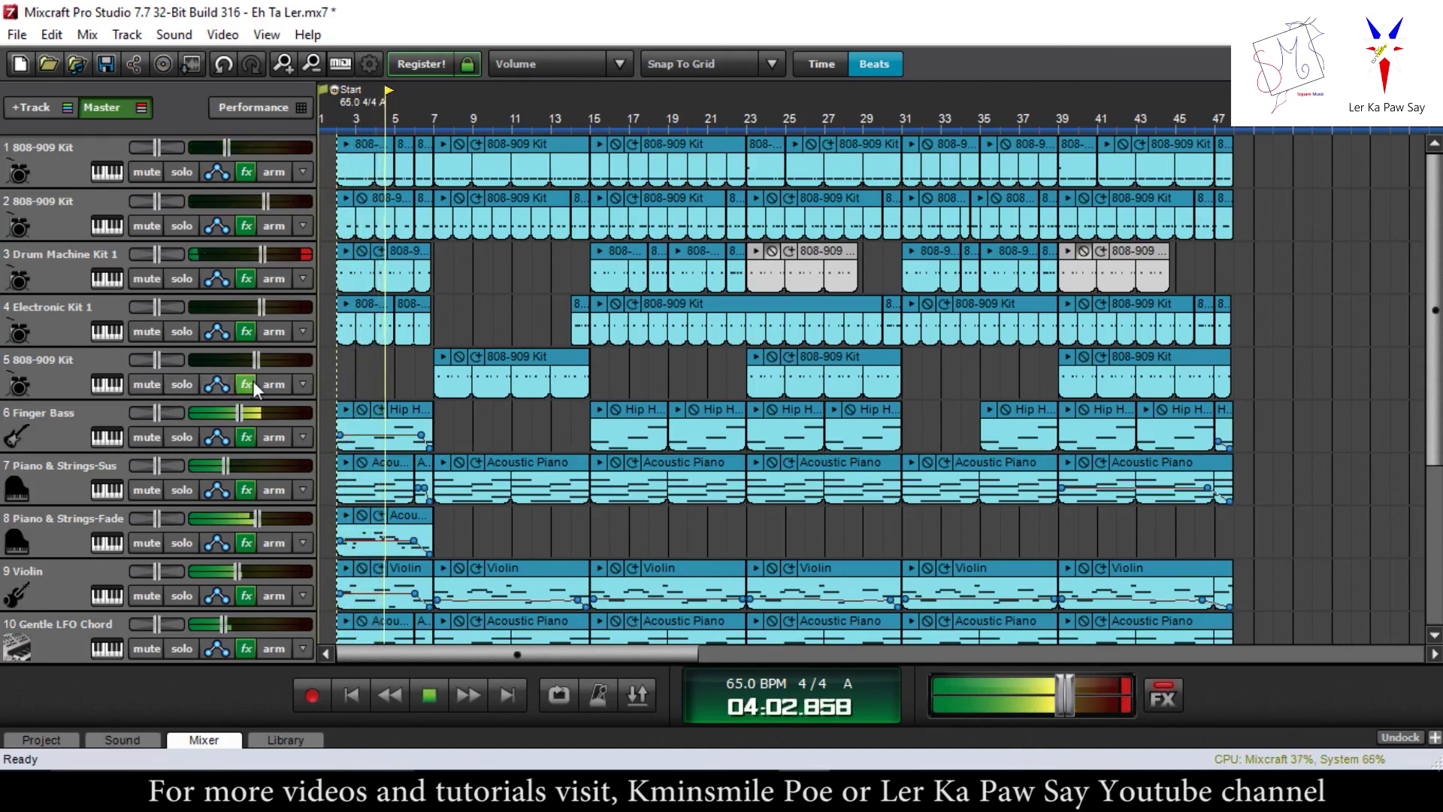
pyautogui.scroll(-3, 191, 408)
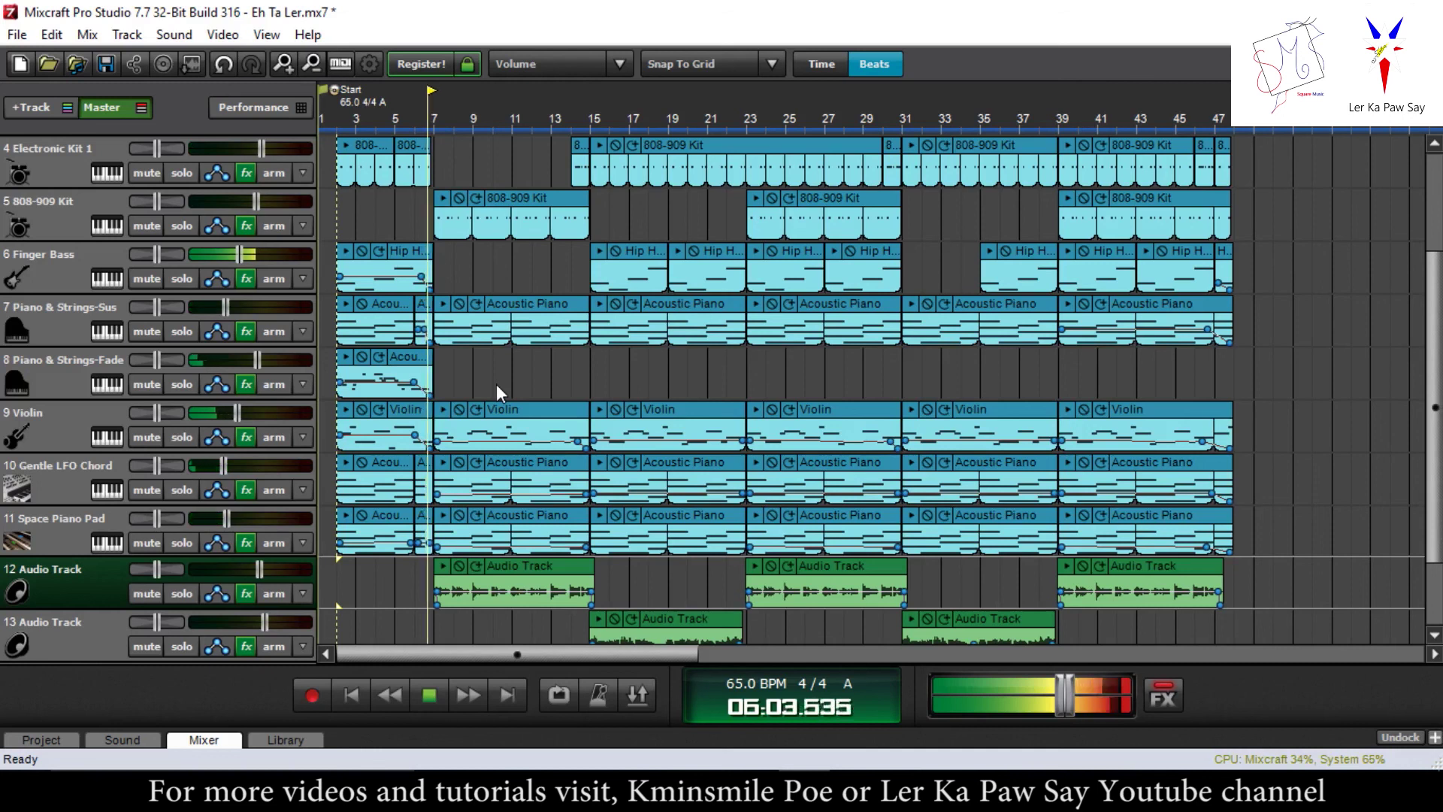
pyautogui.press('space')
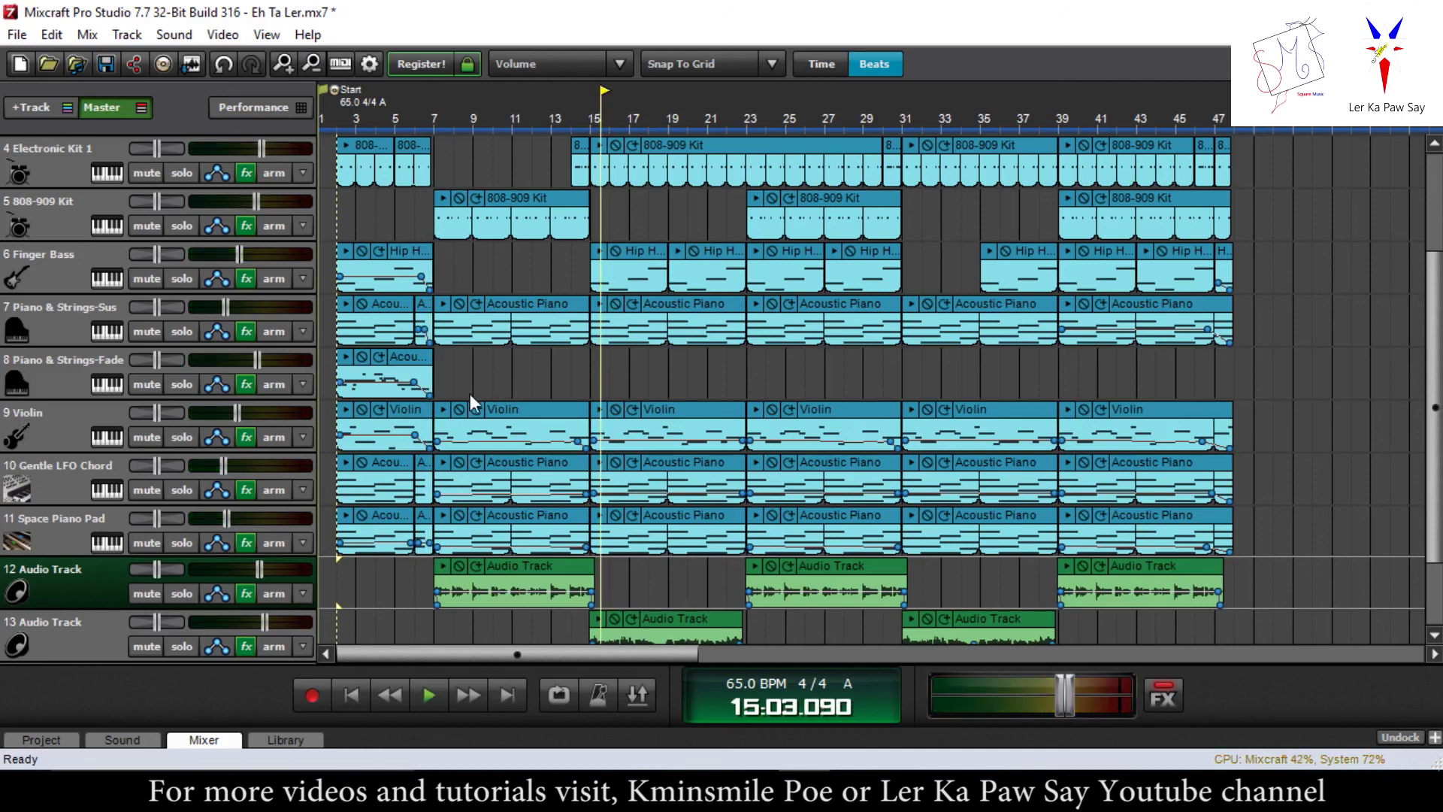
# - Place the playhead at bar 7, where the first Audio Track clip starts, and look over the instrument tracks above it
pyautogui.scroll(-2, 434, 526)
pyautogui.click(434, 527)
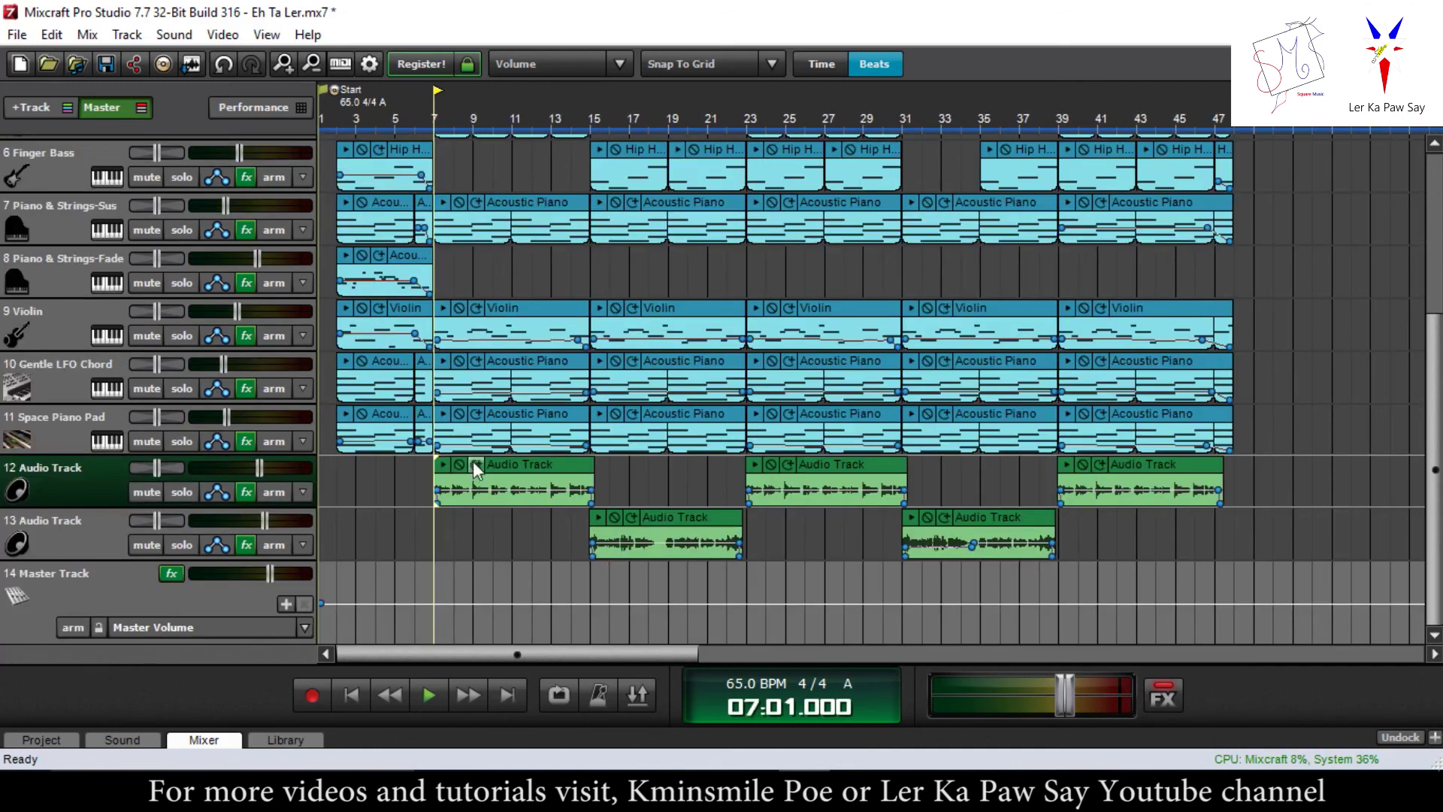
pyautogui.scroll(2, 9, 426)
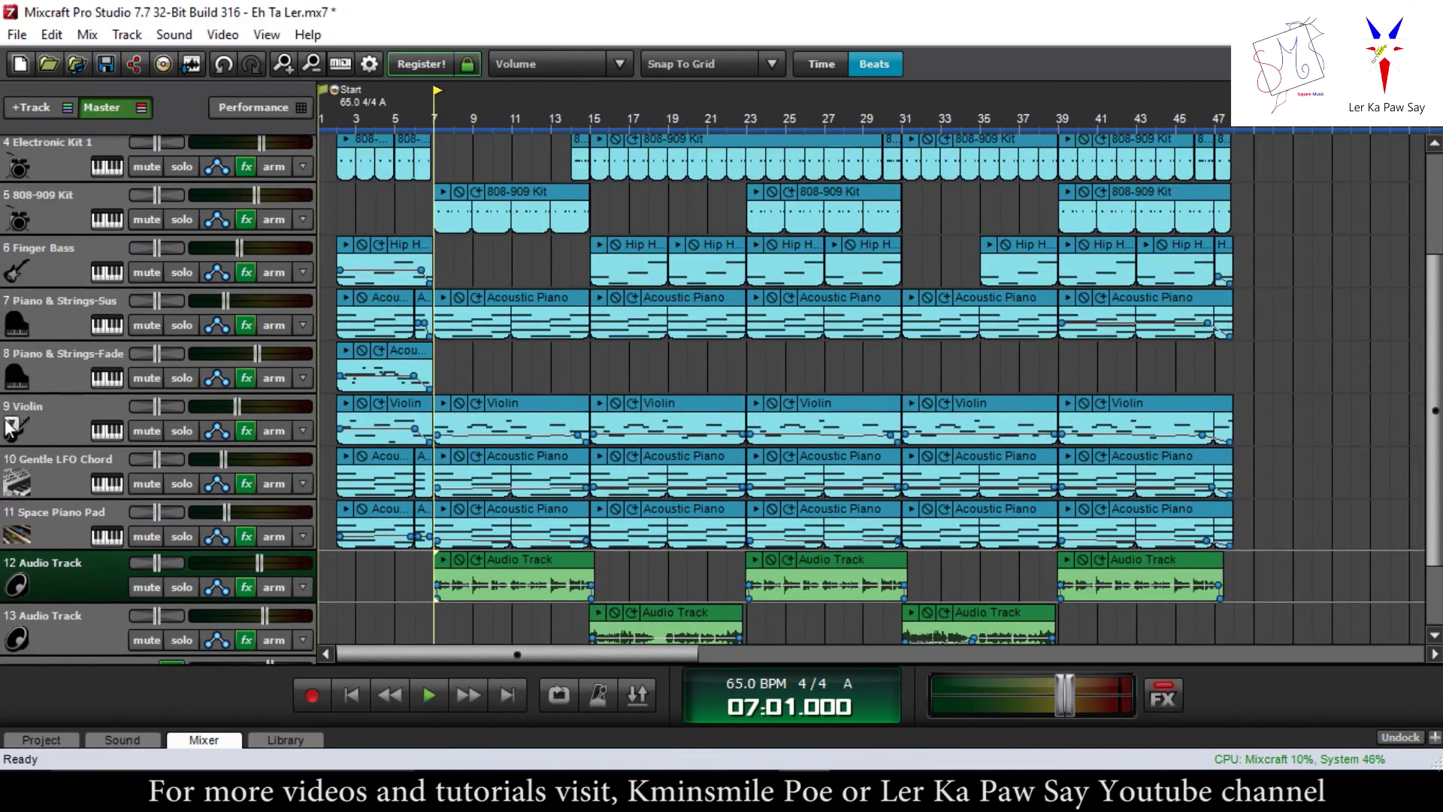
pyautogui.scroll(2, 9, 427)
pyautogui.scroll(3, 405, 340)
pyautogui.scroll(-2, 517, 293)
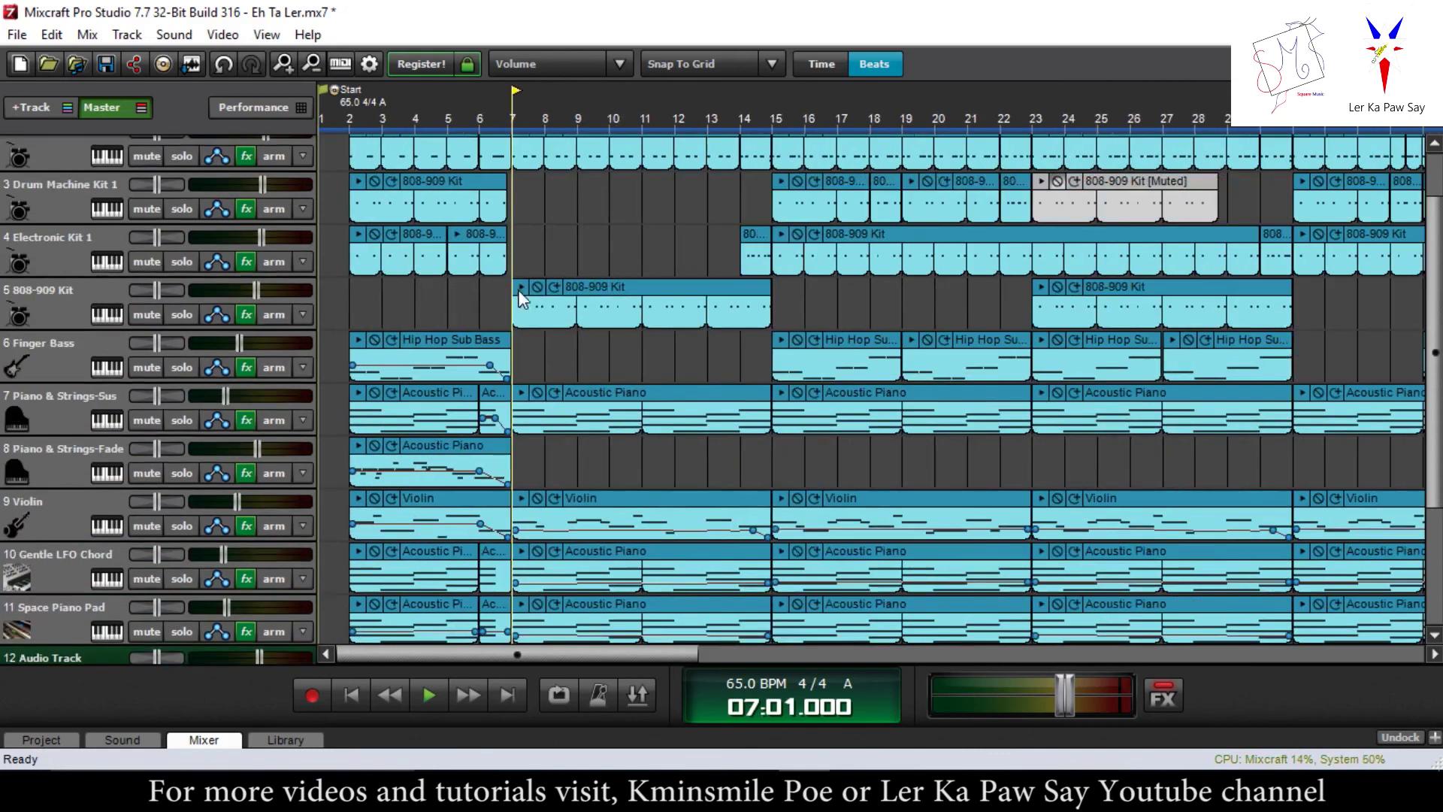
# - Return the playhead to bar 2 and review the whole arrangement from the first 808-909 Kit down to the Master Track
pyautogui.scroll(2, 66, 349)
pyautogui.click(353, 115)
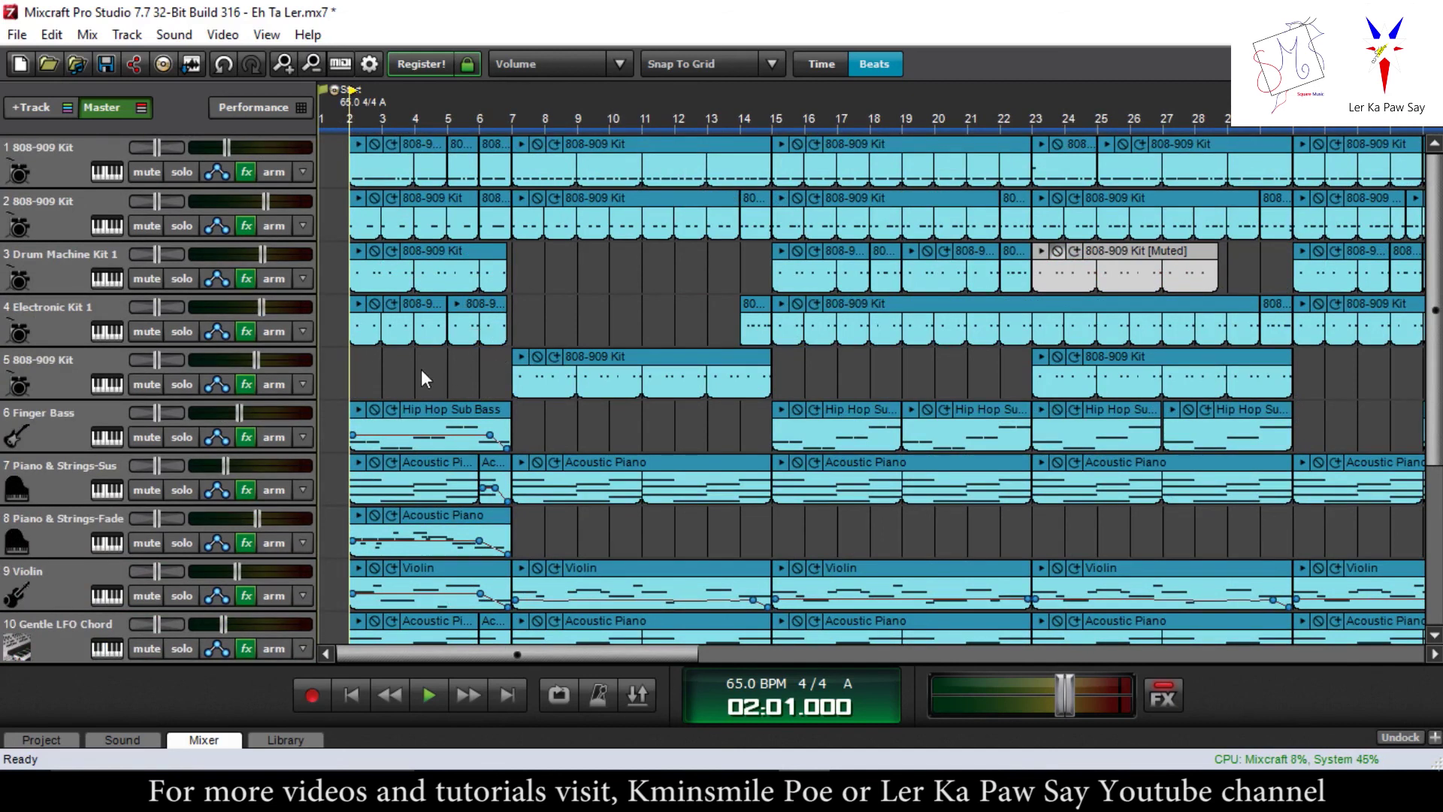
pyautogui.scroll(-1, 116, 356)
pyautogui.scroll(-3, 117, 361)
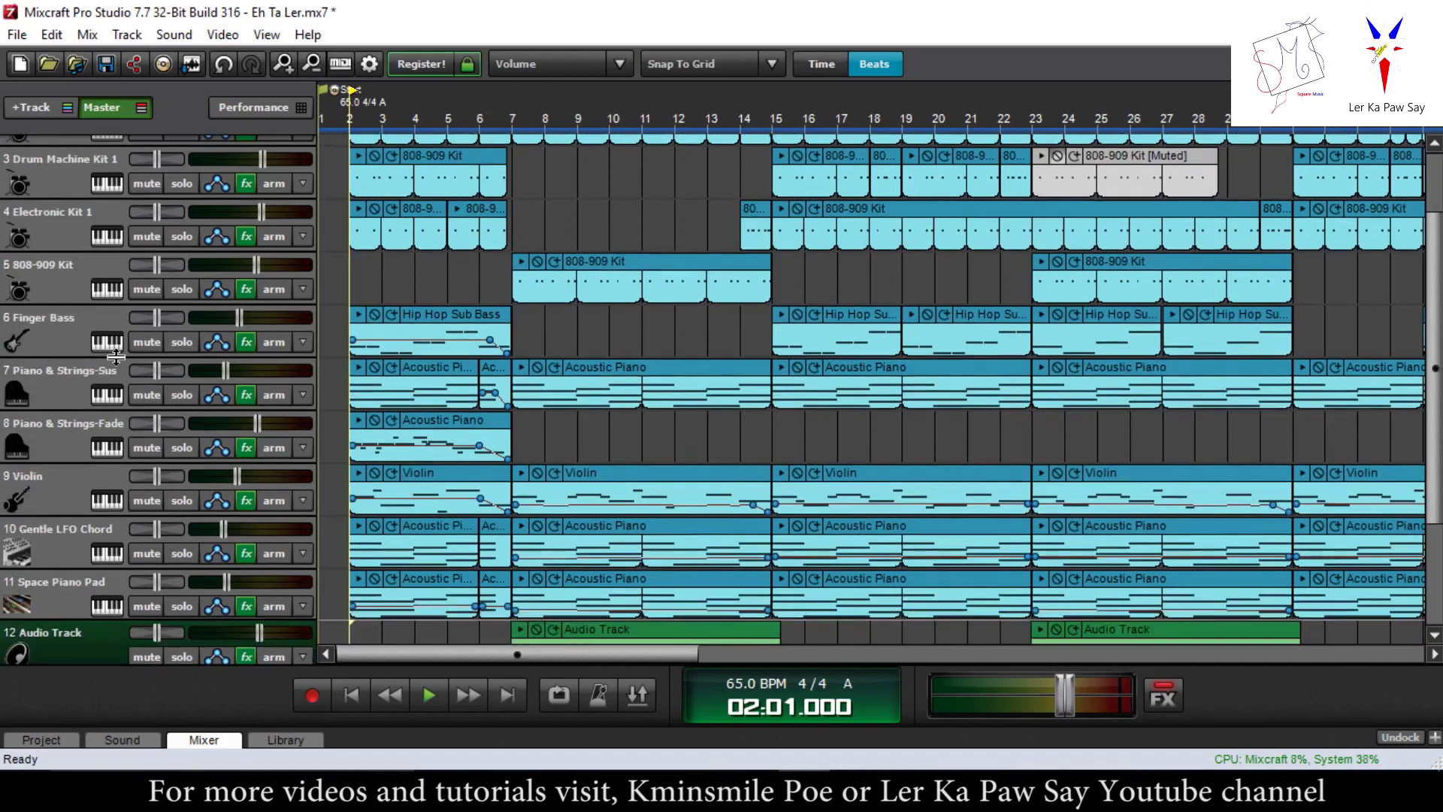
pyautogui.scroll(-1, 117, 376)
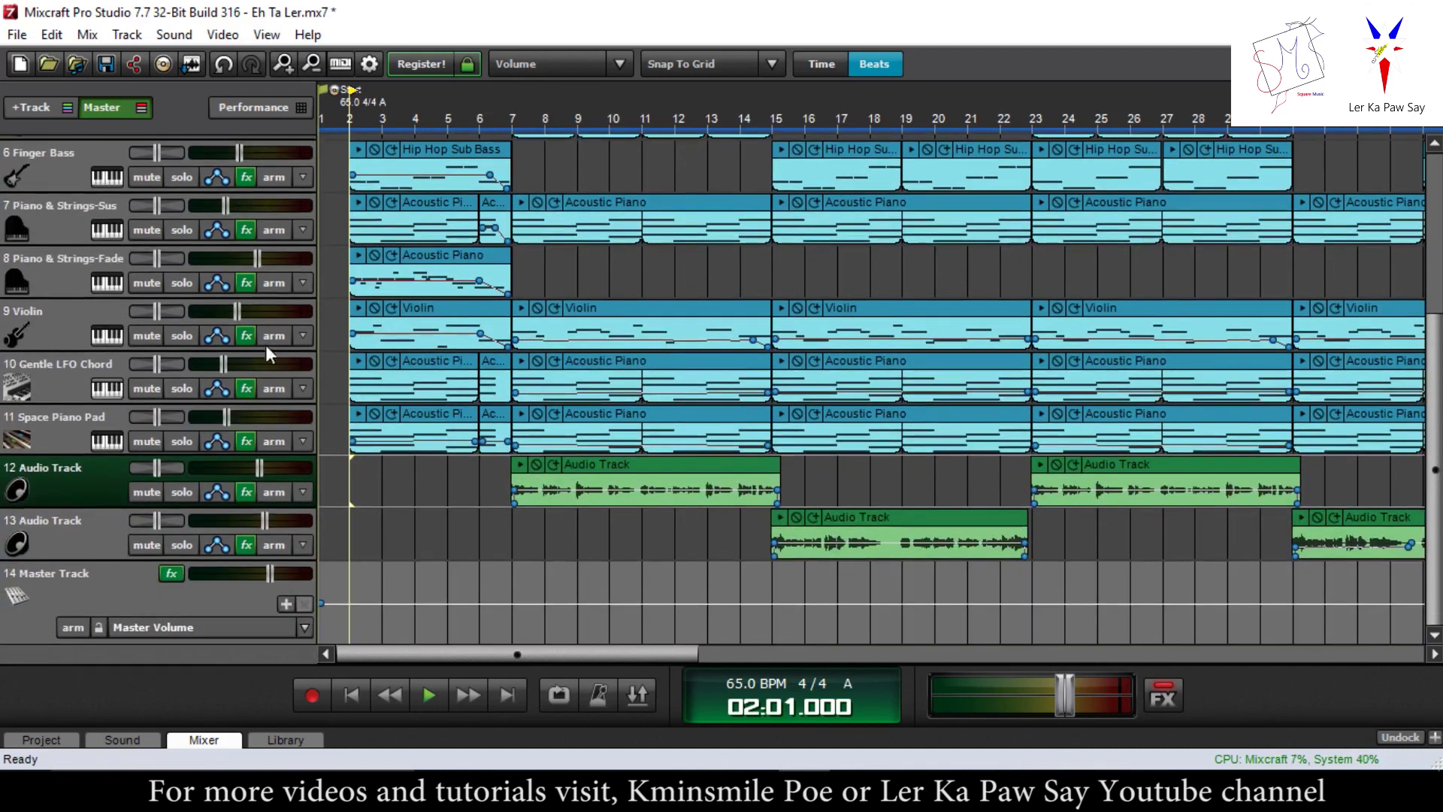
pyautogui.scroll(-1, 367, 492)
pyautogui.scroll(5, 82, 457)
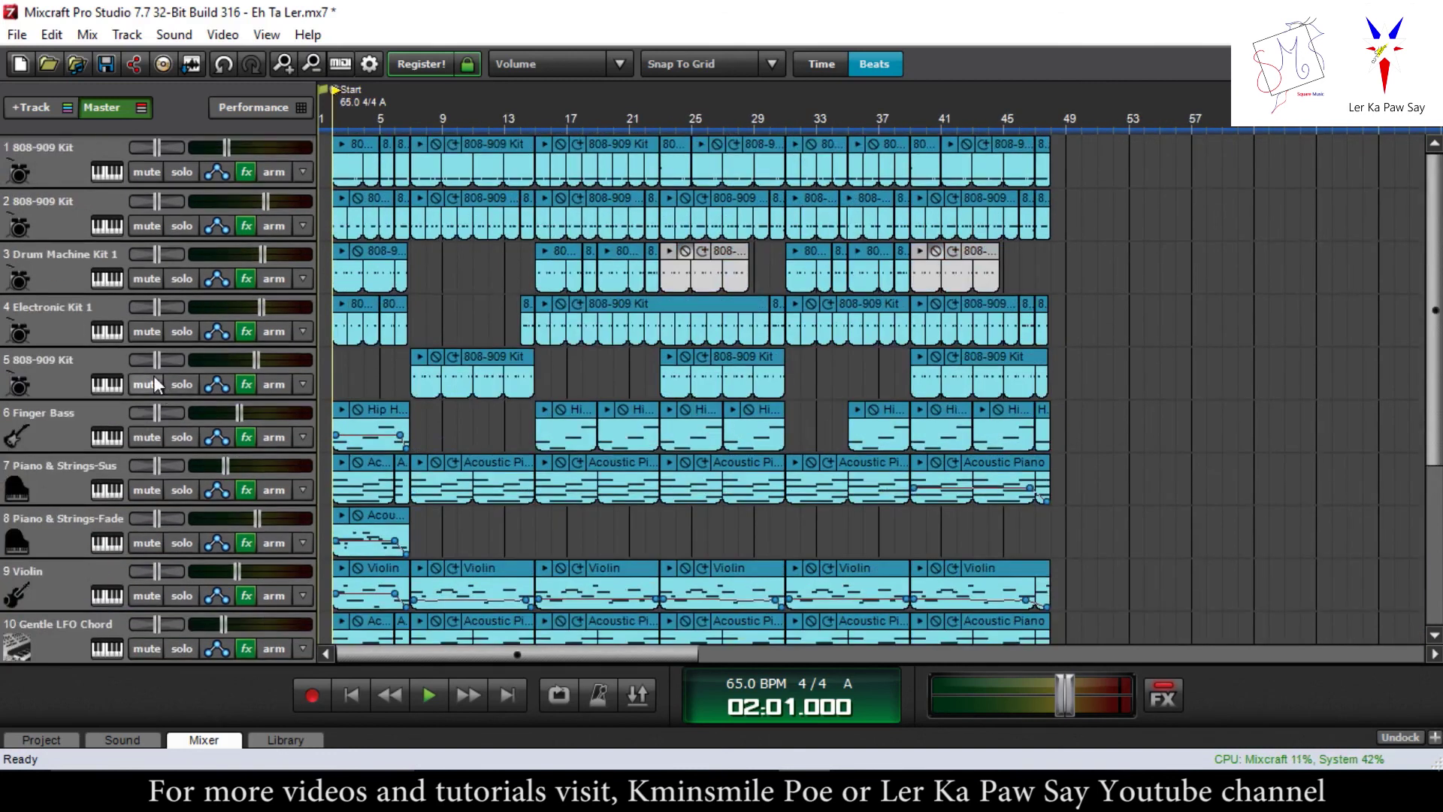
pyautogui.scroll(1, 525, 349)
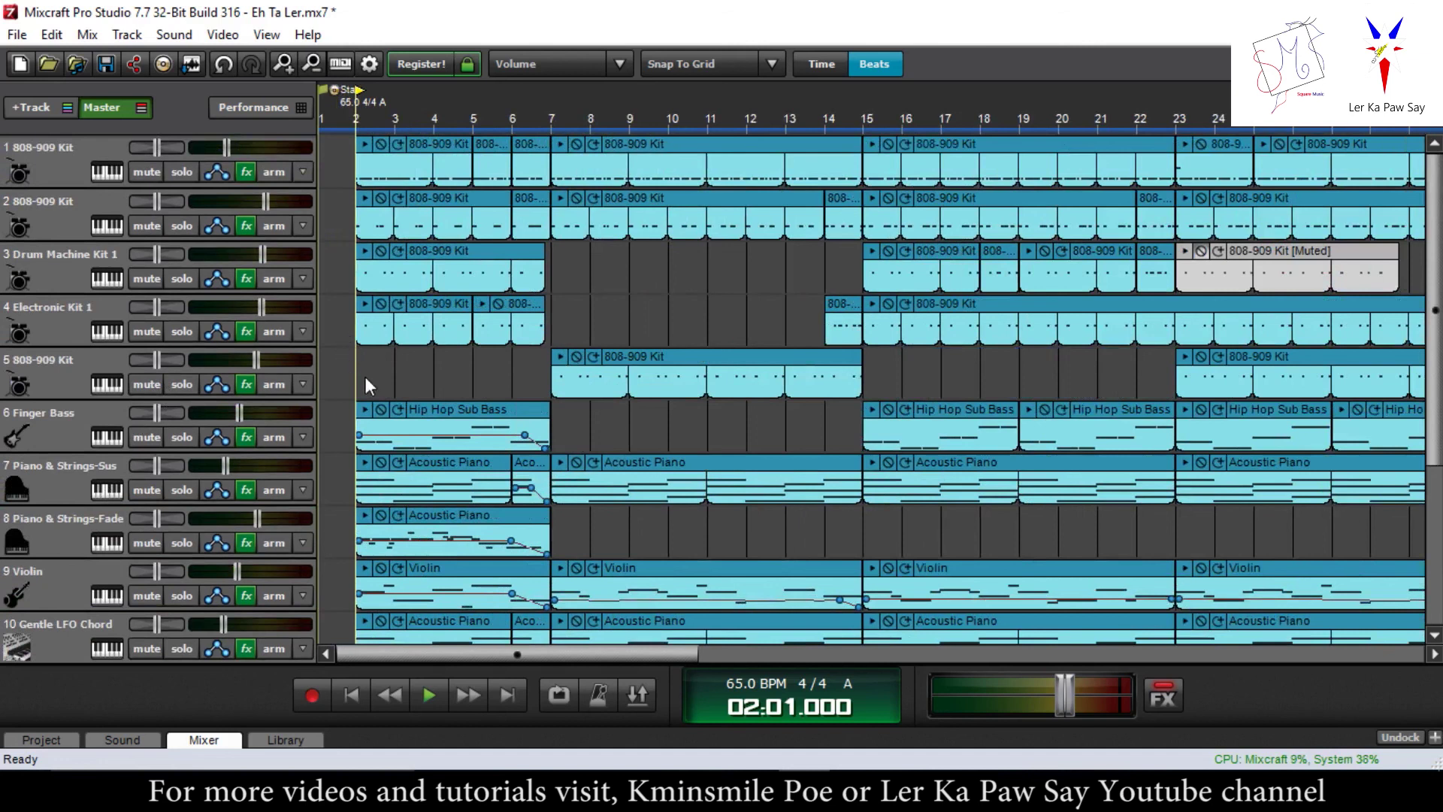